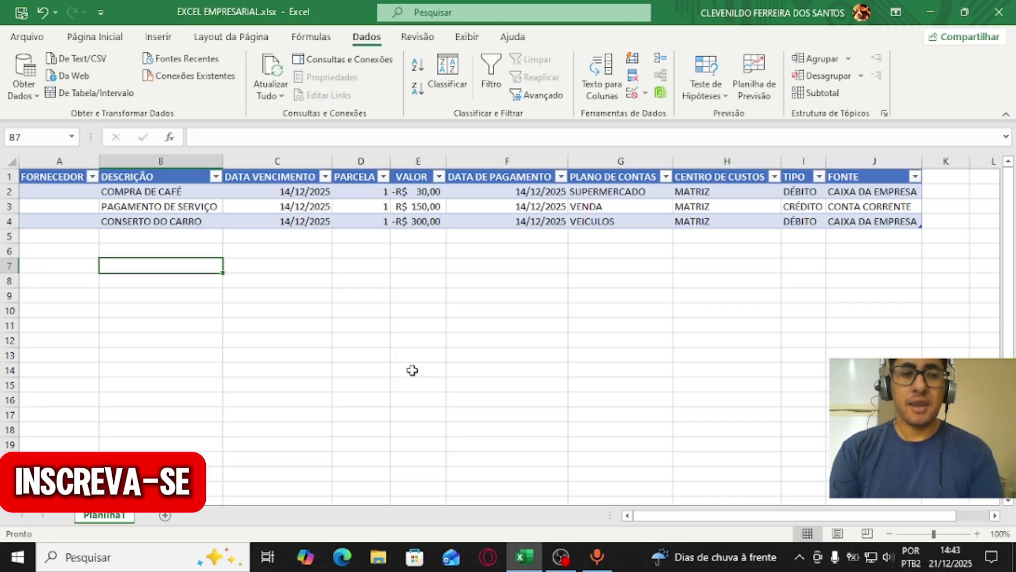
Step: Rename the Planilha1 sheet as CONTROLE FINANCEIRO
double_click(105, 515)
key(Return)
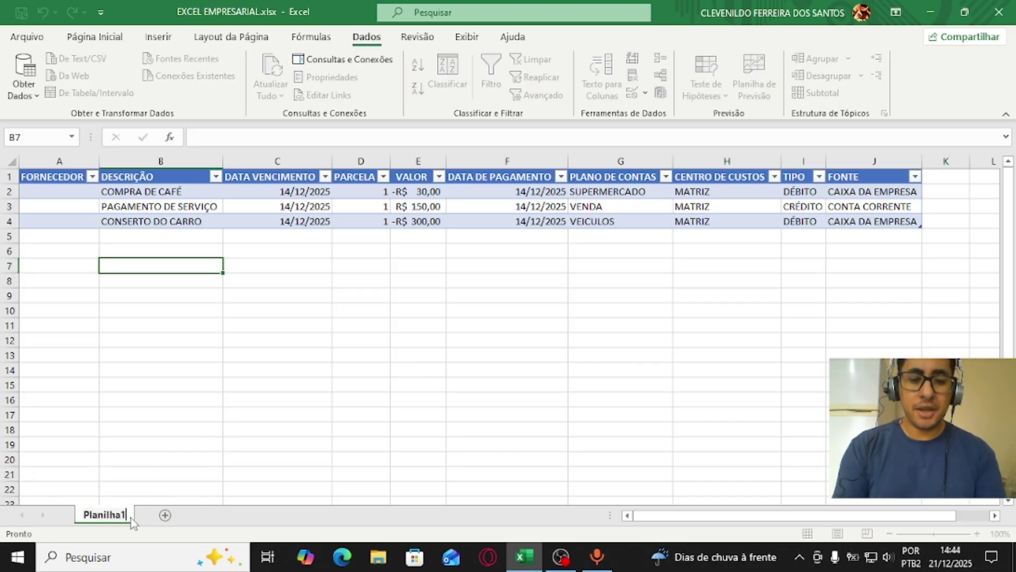
double_click(131, 518)
click(131, 517)
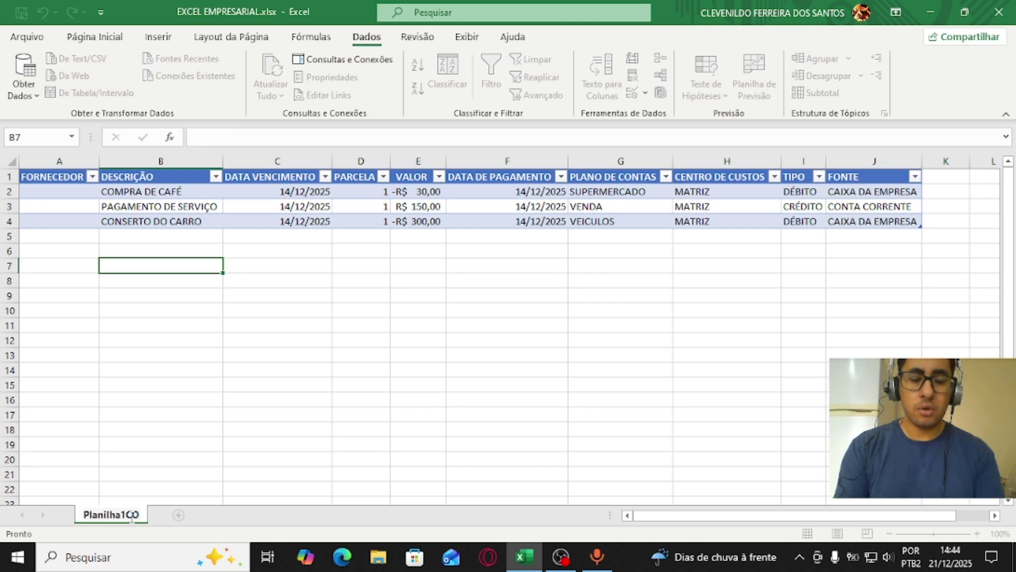
text(C)
key(BackSpace)
key(BackSpace)
key(BackSpace)
key(BackSpace)
key(BackSpace)
key(BackSpace)
text(CONTROLE FINANCEIRO)
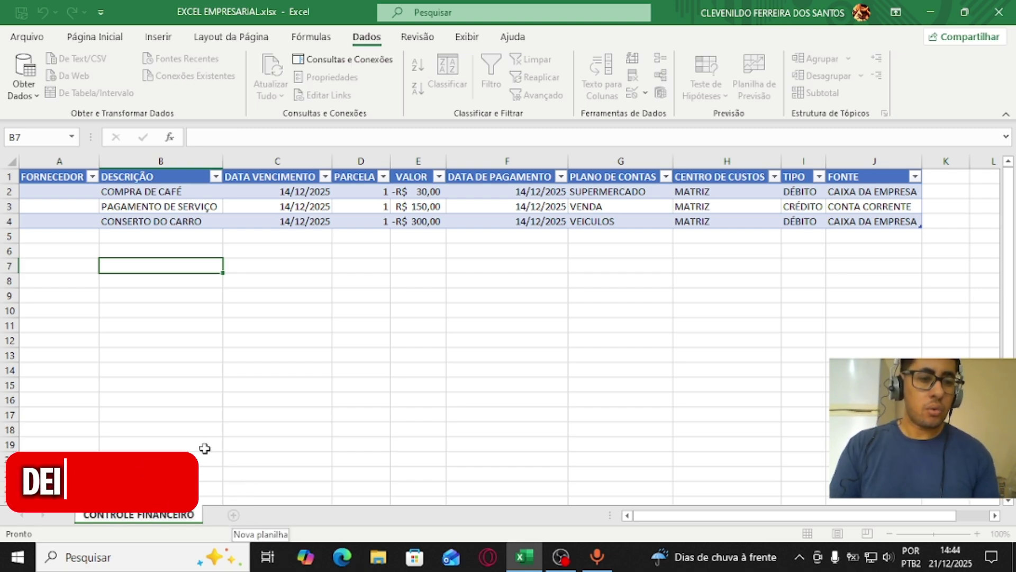
key(Return)
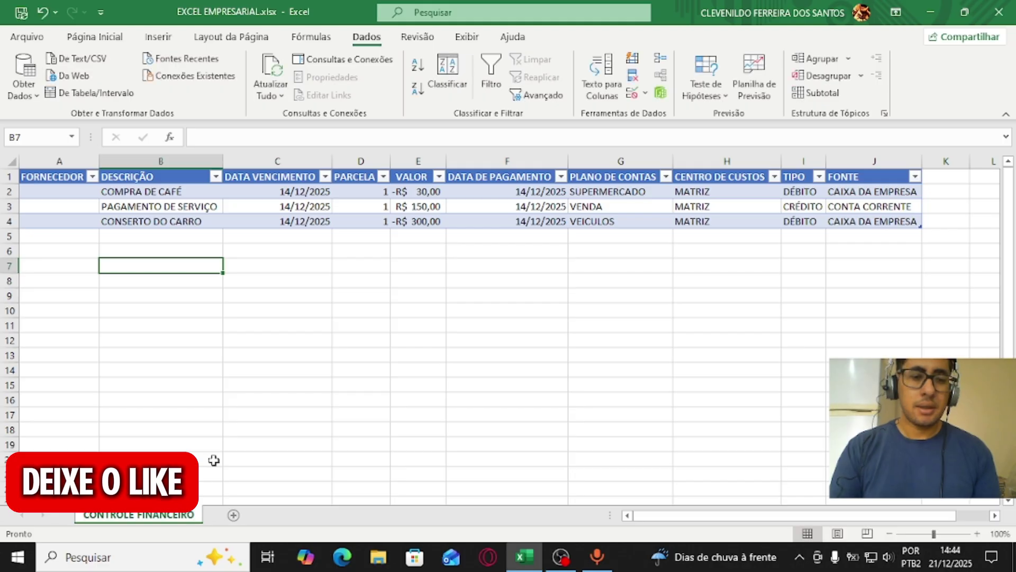
Step: Add a new sheet to the workbook and name it CADASTRO FORNECEDORES
click(233, 515)
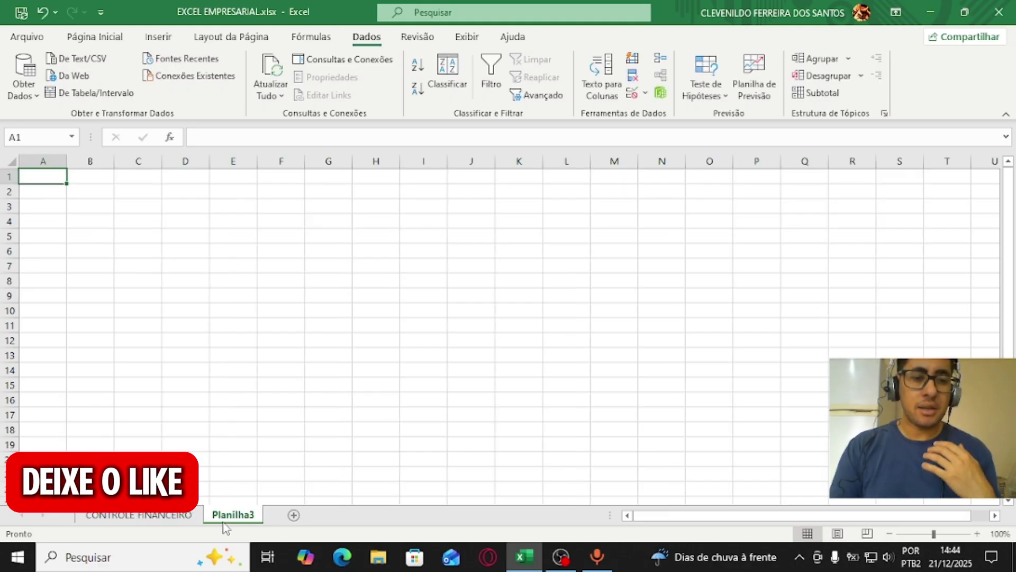
double_click(232, 521)
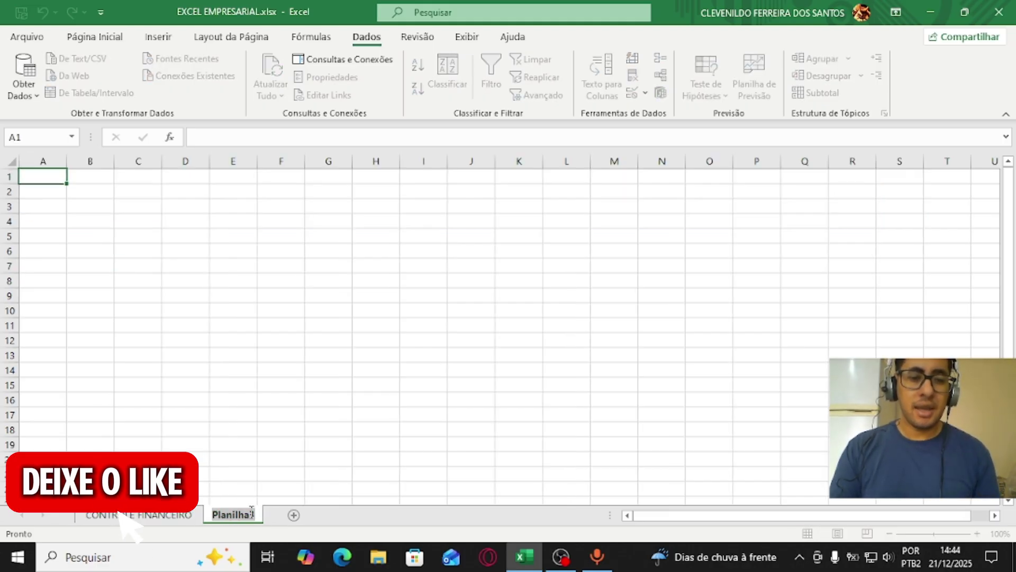
text(CADASTRO DE)
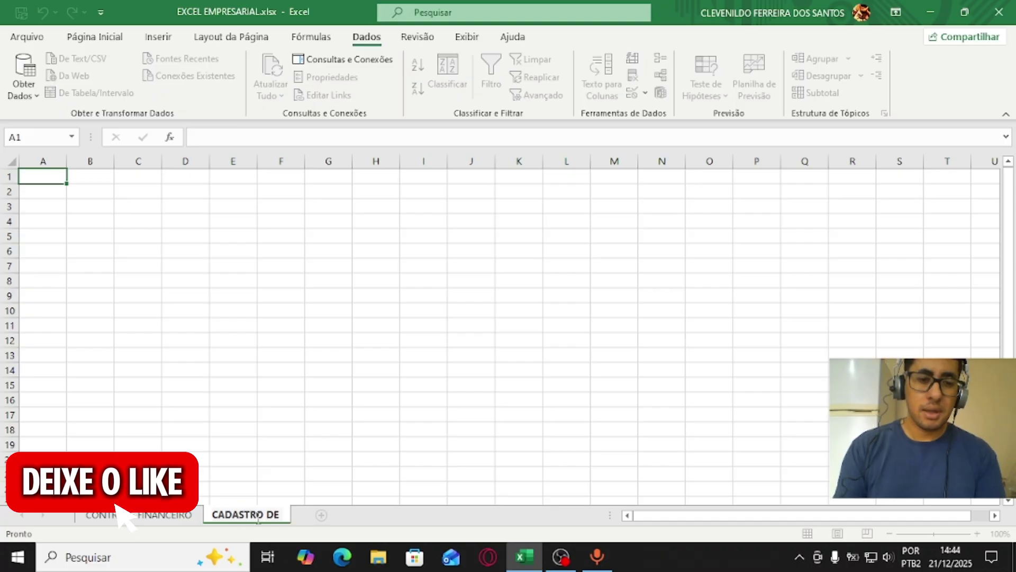
key(Return)
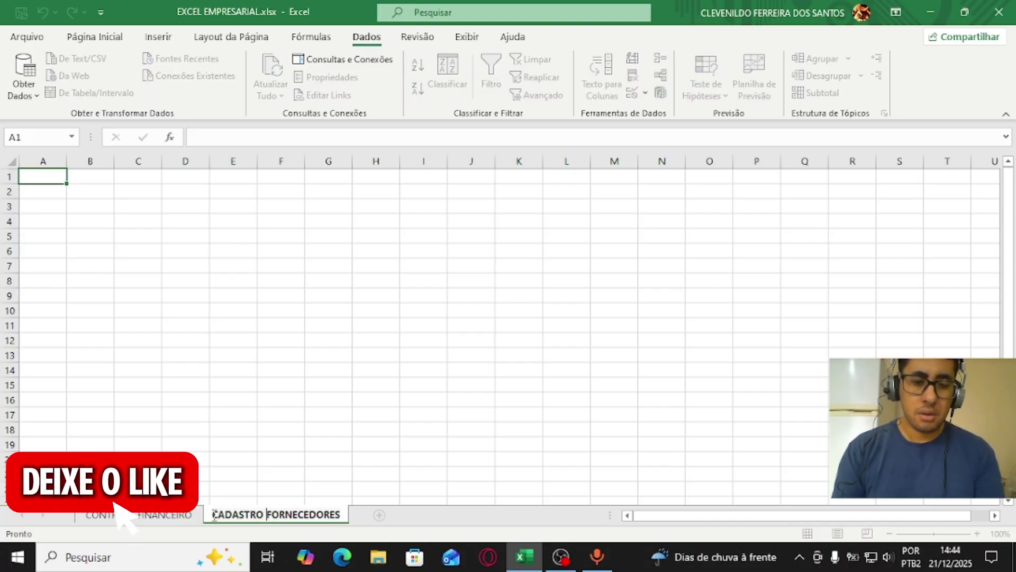
click(292, 414)
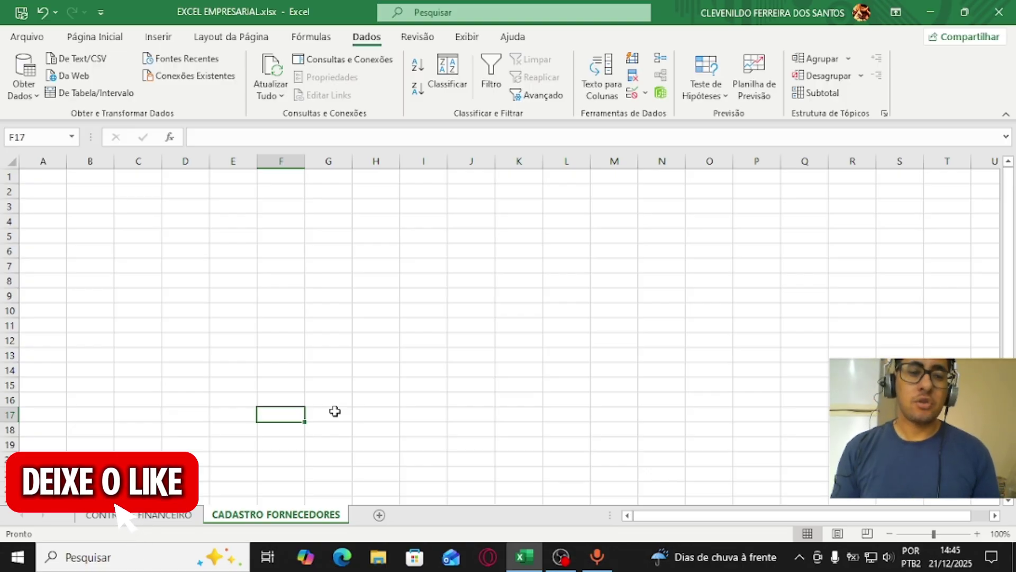
Step: Enter the headers FORNECEDOR, CNPJ and TIPO in cells A2 to C2 of the CADASTRO FORNECEDORES sheet
click(37, 195)
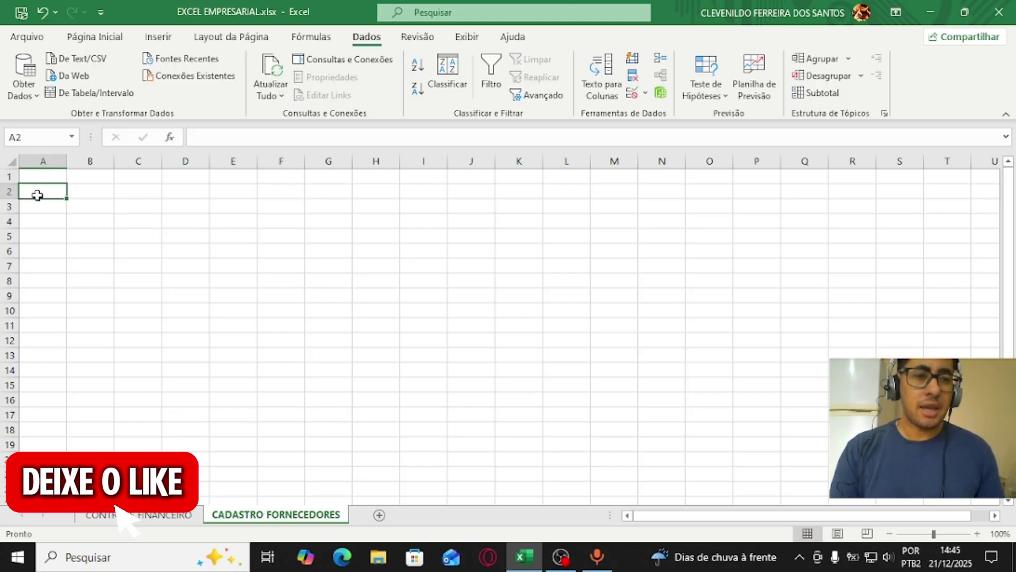
text(FOR)
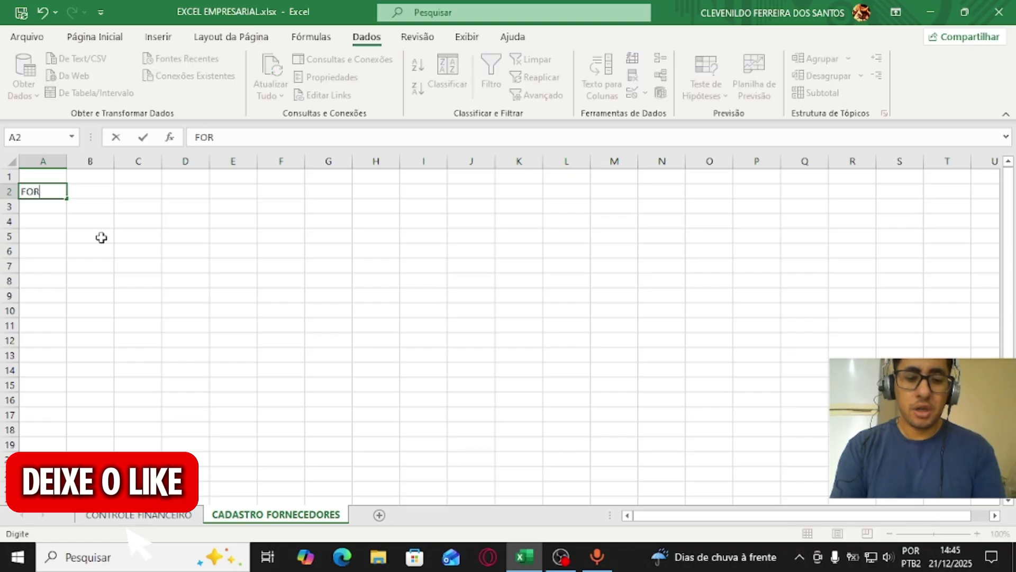
text(NECEDOR)
key(Tab)
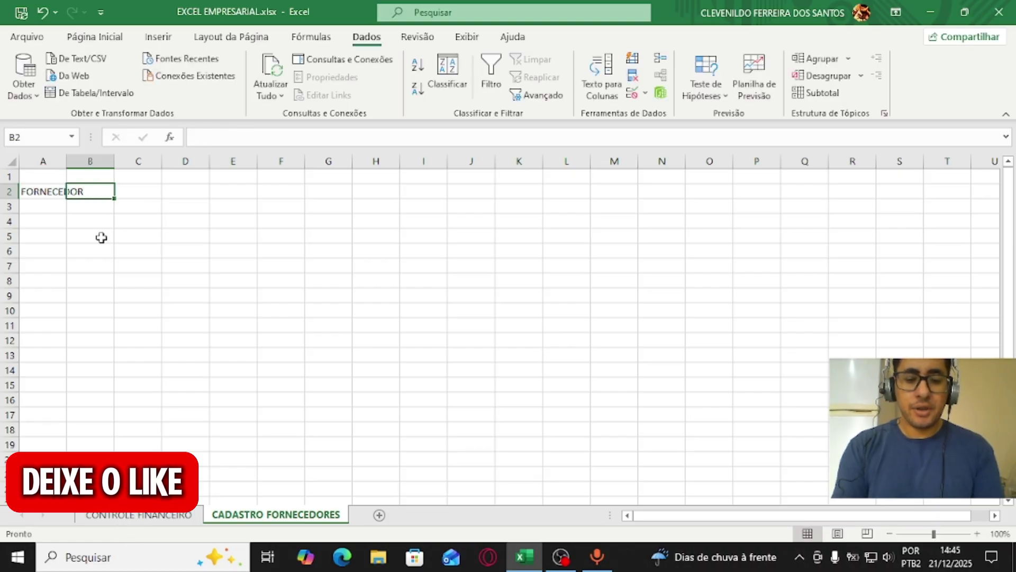
text(CNPJ)
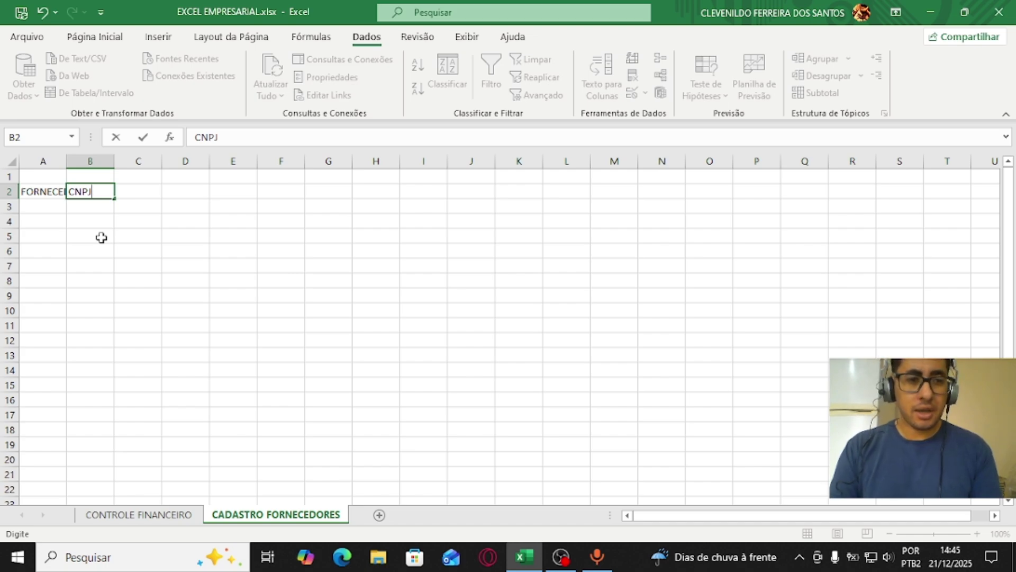
key(Tab)
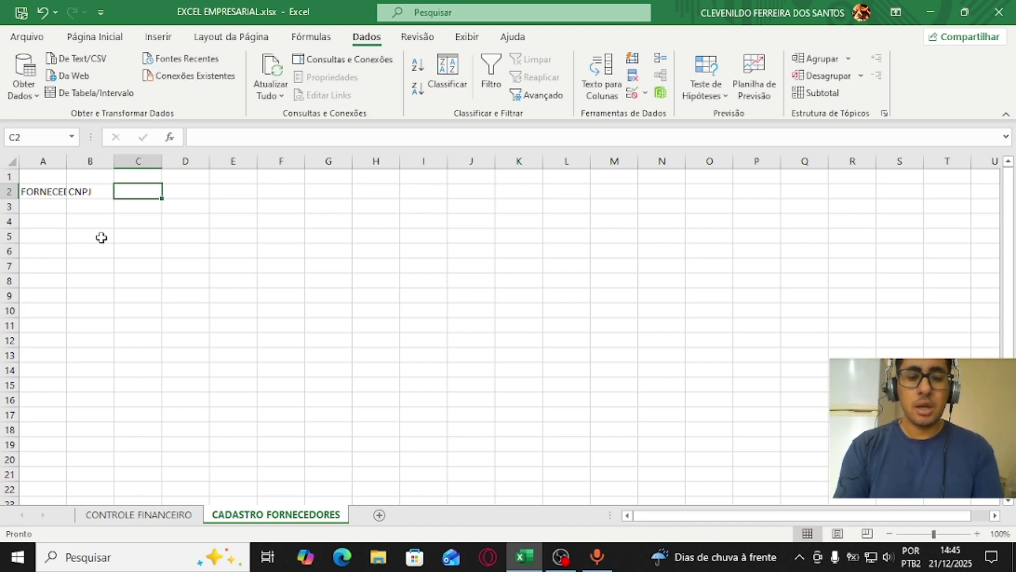
text(TIPO)
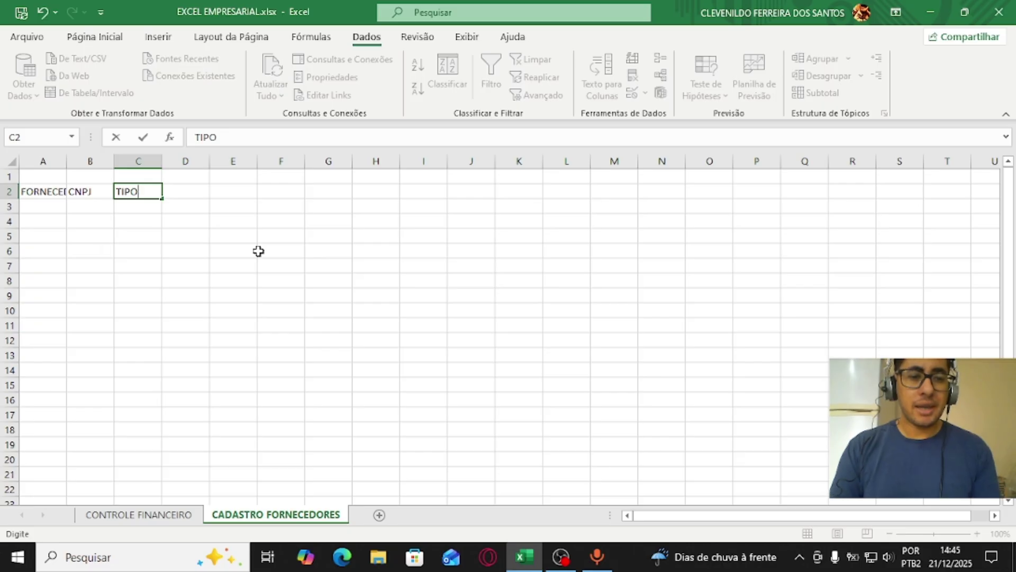
key(Tab)
Step: Add the header OBSERVAÇÃO in cell D2, beside the TIPO header
click(141, 191)
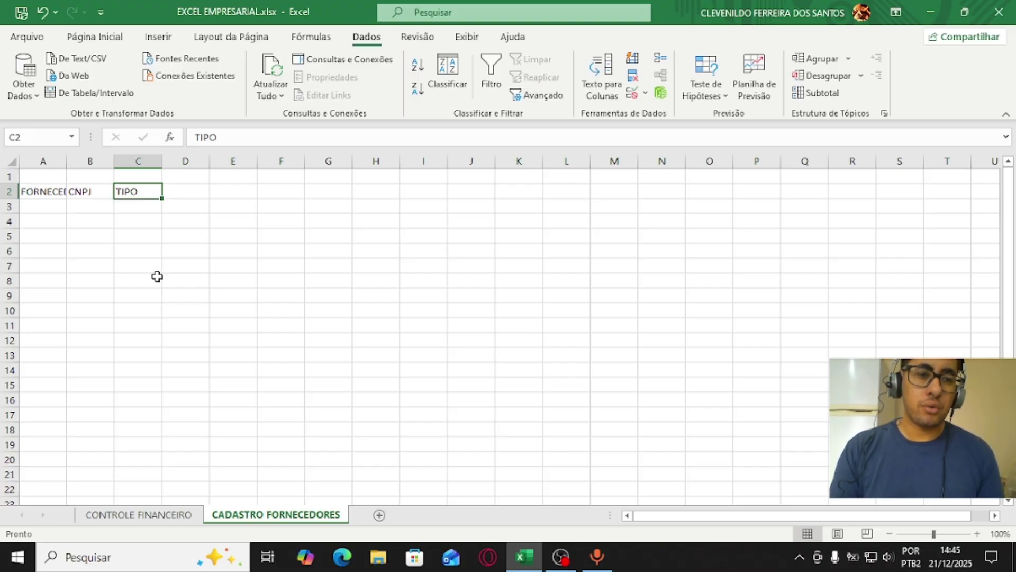
click(145, 205)
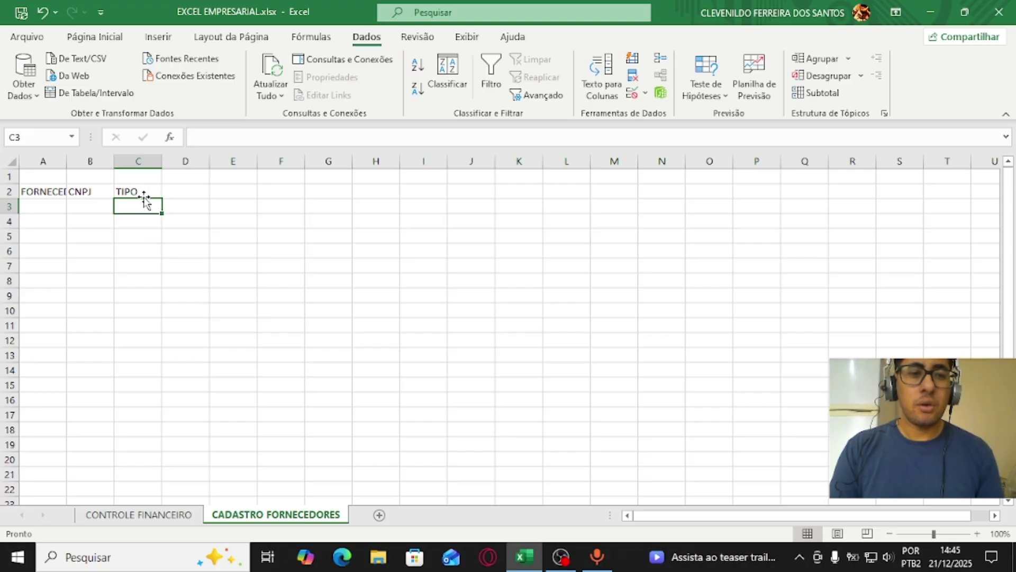
click(170, 191)
text(OBSER)
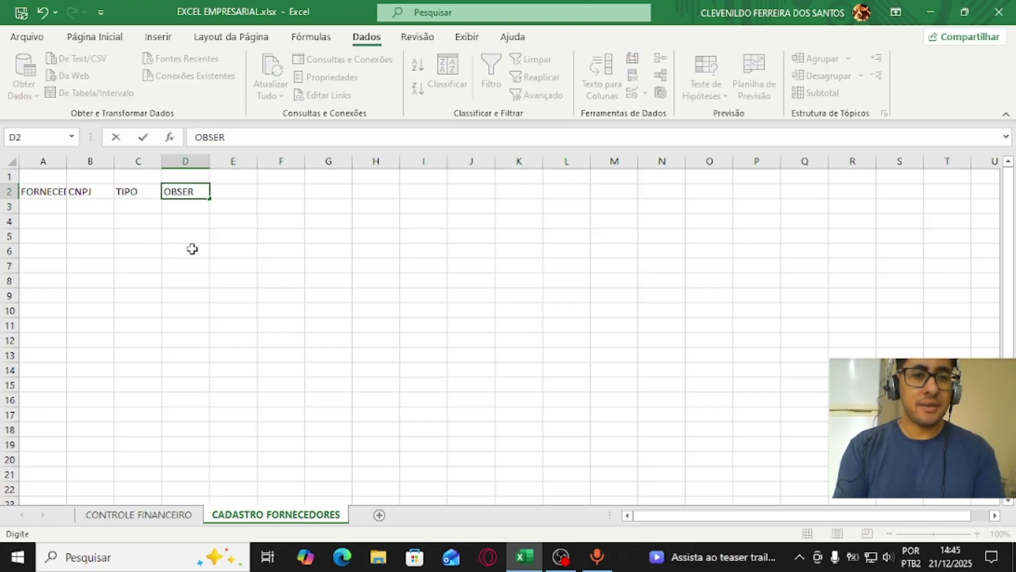
text(VAÇÃO)
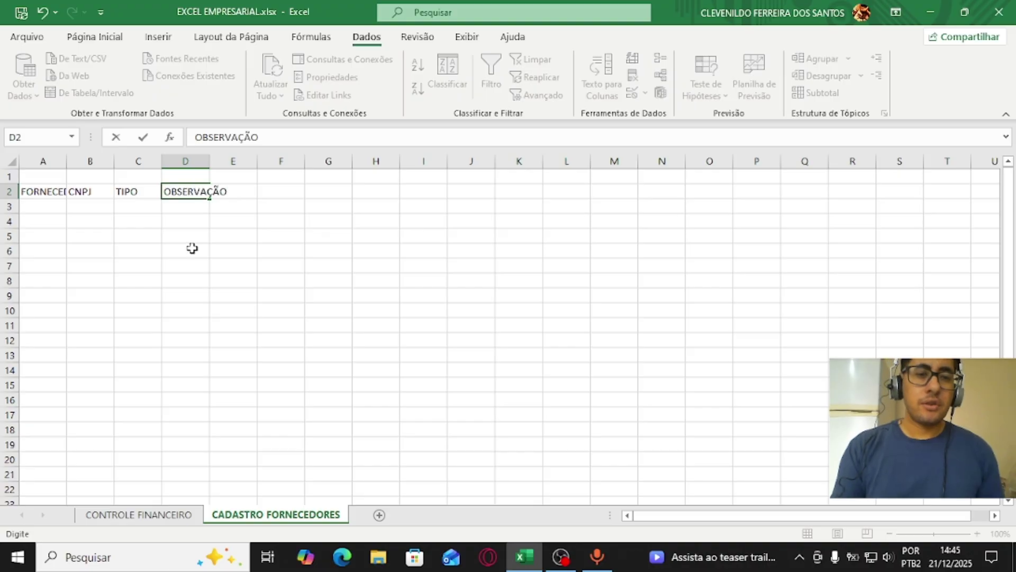
click(88, 251)
Step: Convert the range A2:D3 into a table, treating its first row as headers
drag(42, 190, 204, 213)
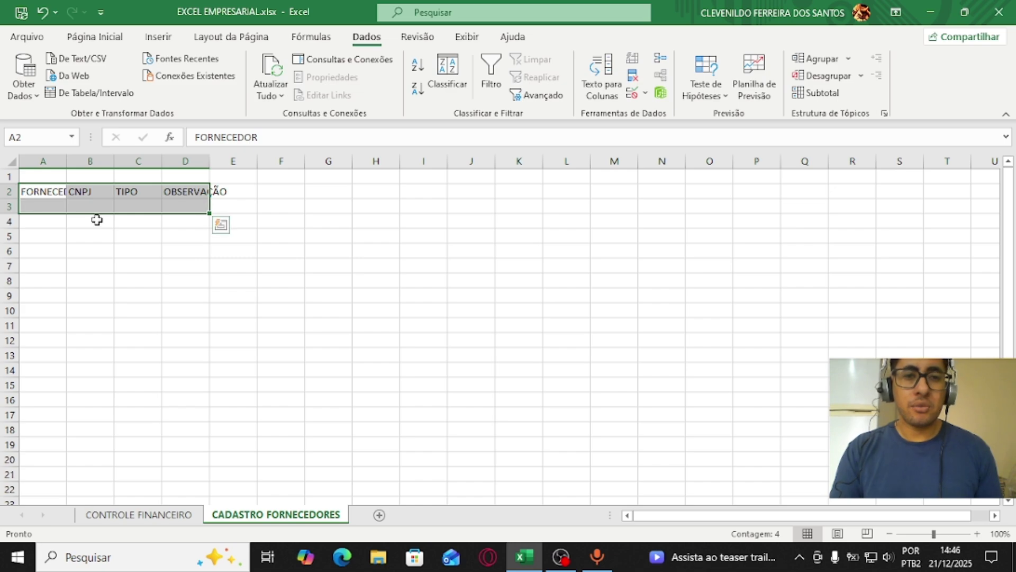
click(159, 36)
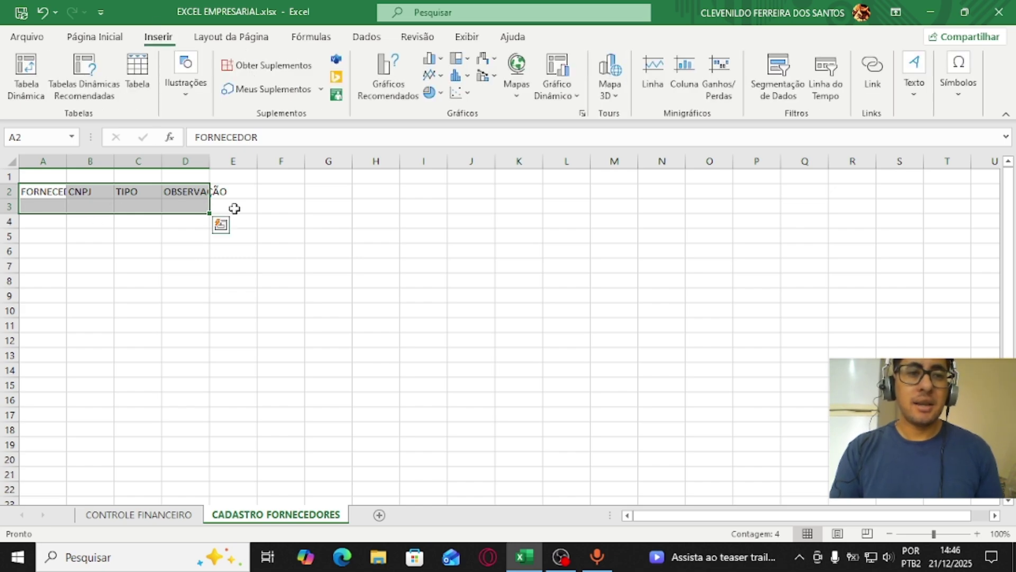
click(137, 74)
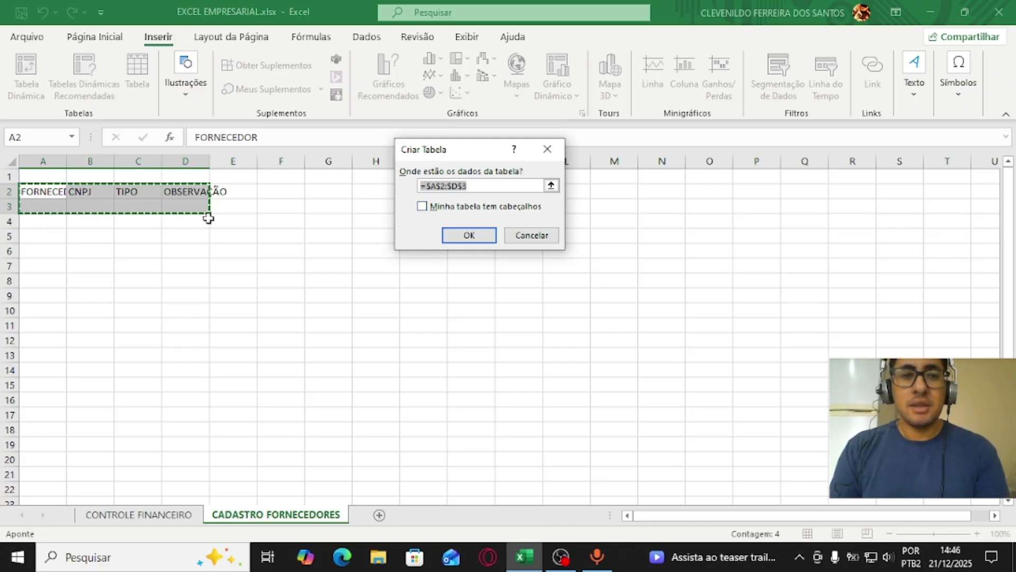
click(423, 207)
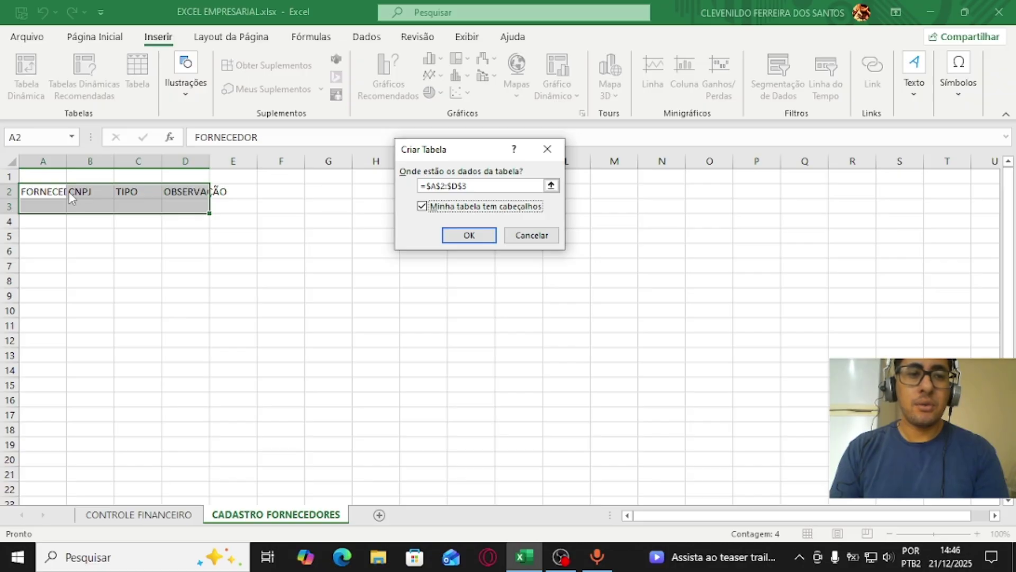
click(468, 236)
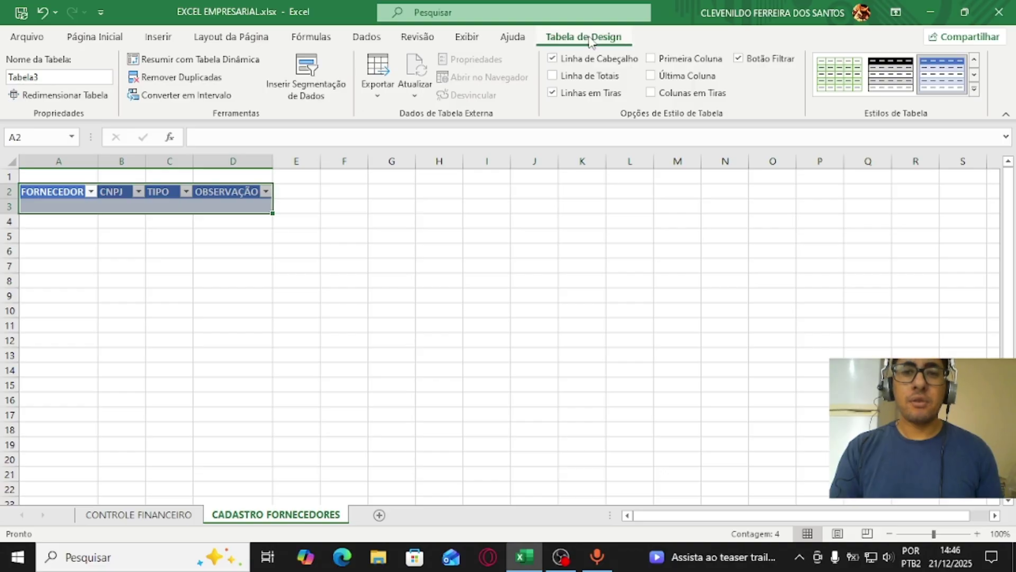
Step: Name the new supplier table CAD_FORNECEDORES
click(56, 78)
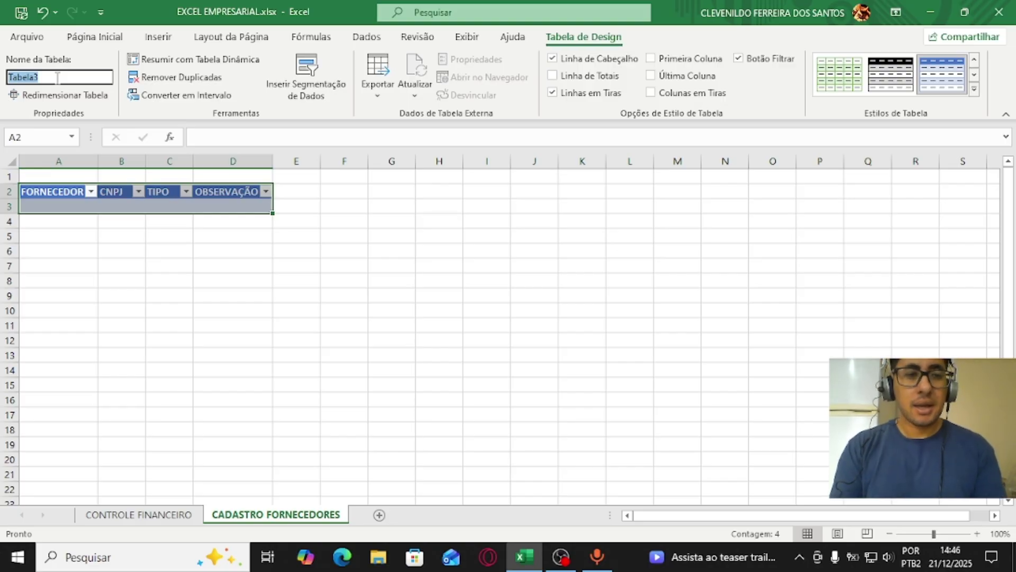
text(c)
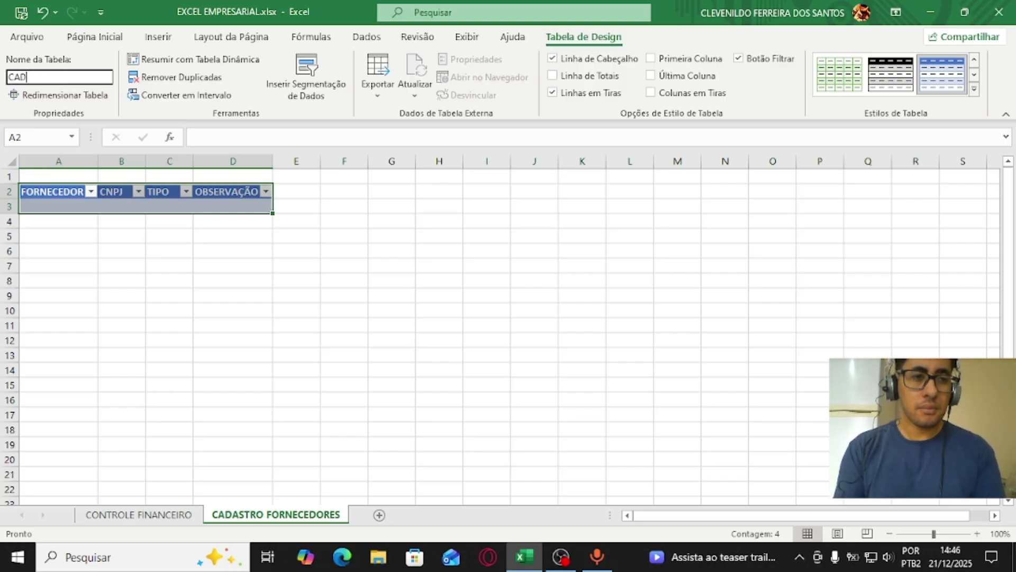
text(AD_)
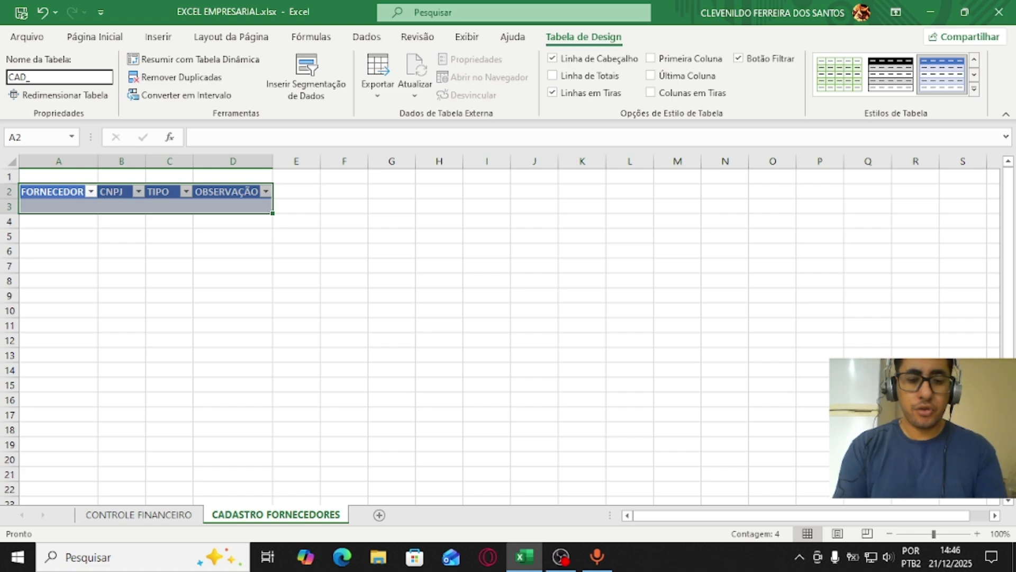
text(FORNECEDORES)
key(Return)
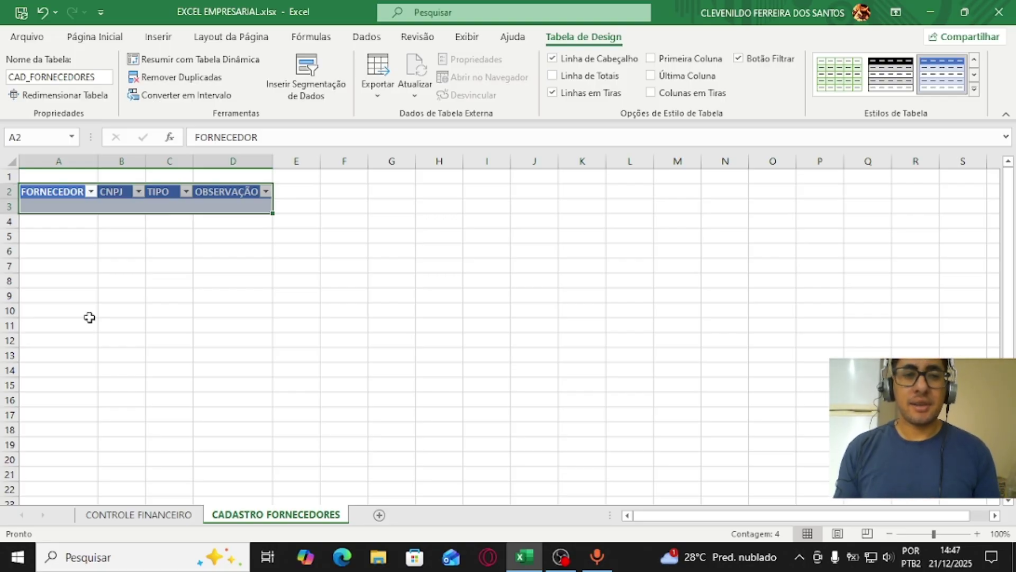
Step: Define a workbook-scoped name LISTA_FORNECEDORES that refers to the FORNECEDOR column of the supplier table, including its header
click(73, 229)
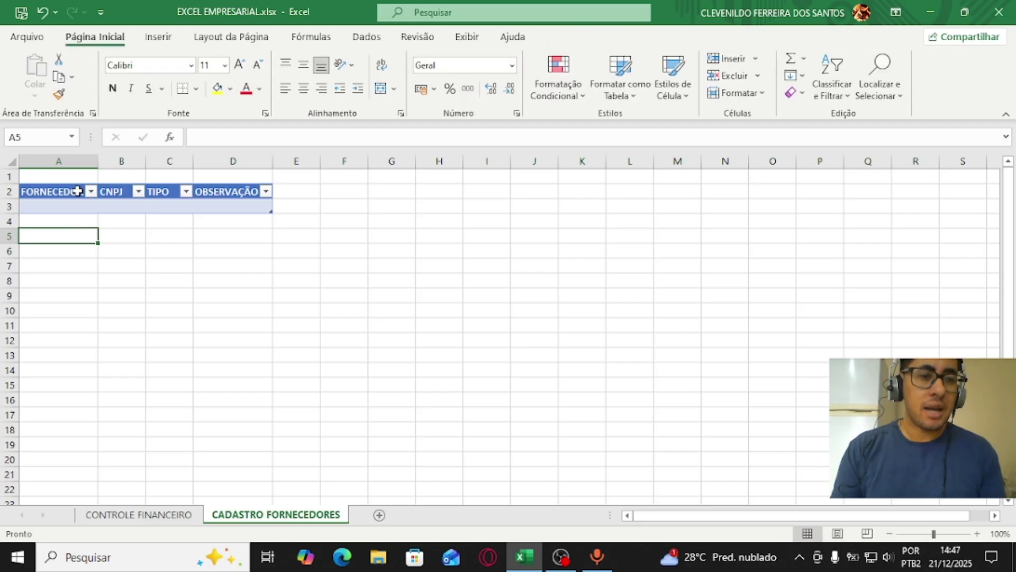
drag(61, 193, 62, 213)
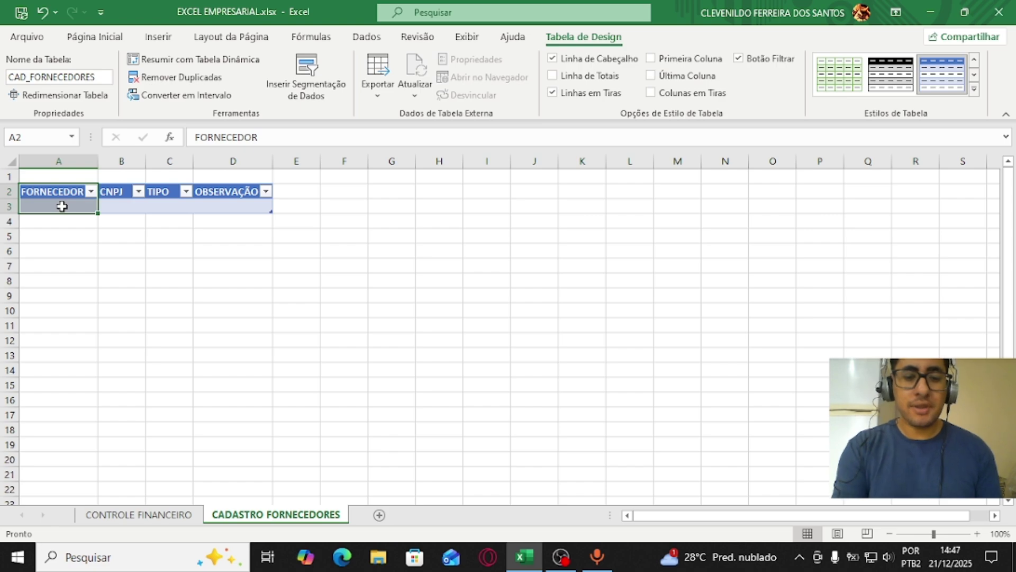
key(ctrl+F3)
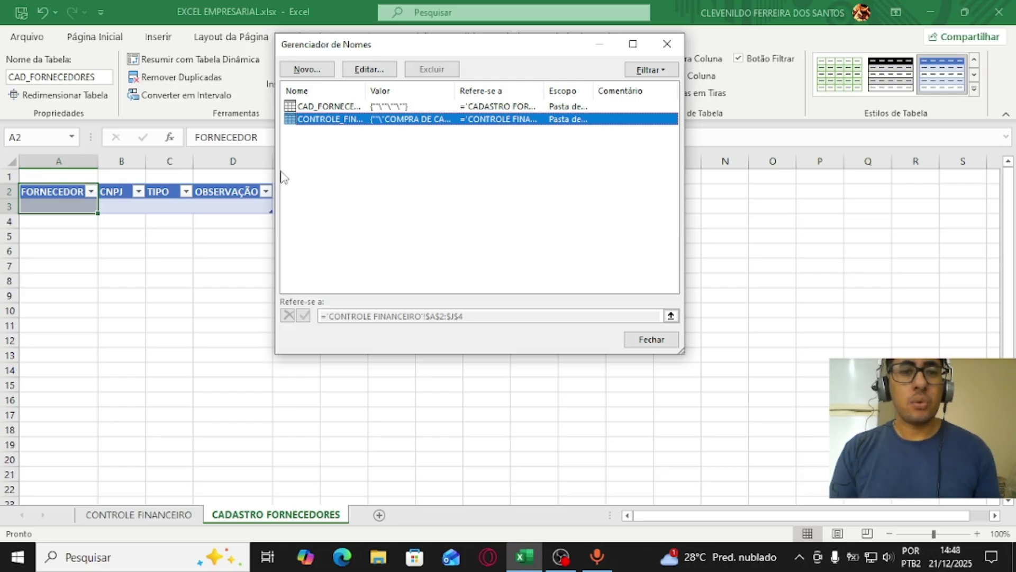
click(341, 107)
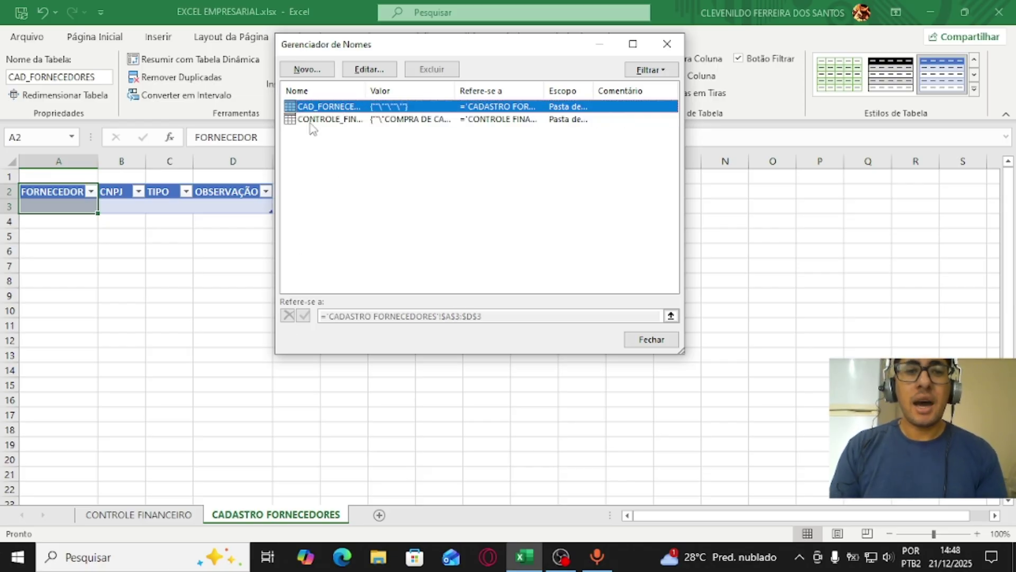
click(326, 71)
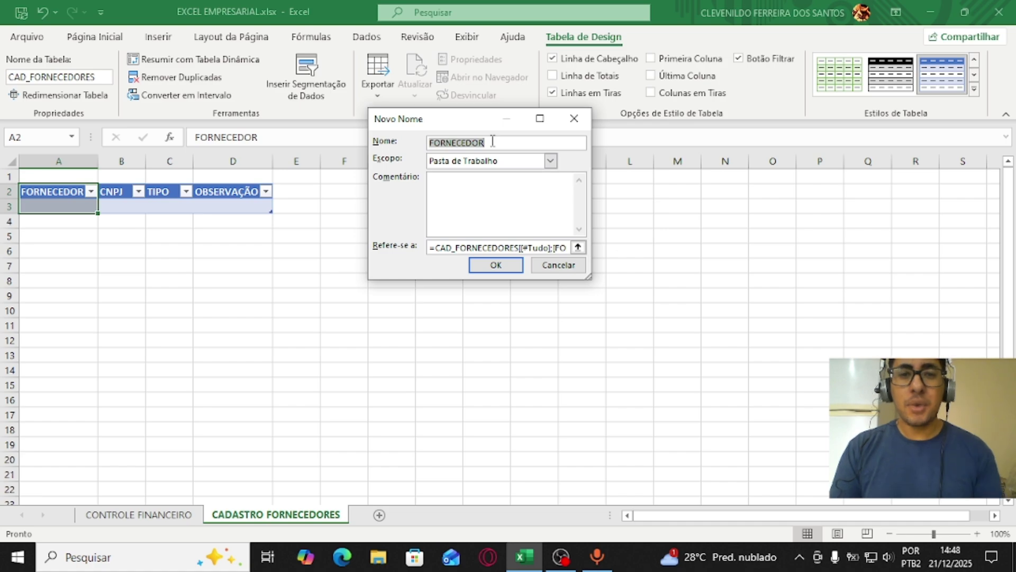
key(BackSpace)
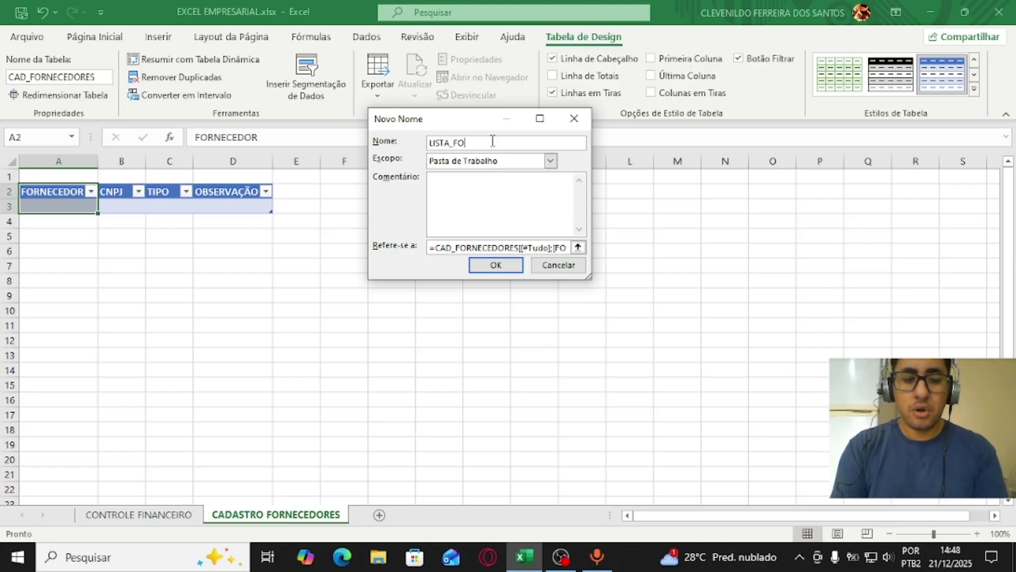
text(LISTA_FORNECEDORE)
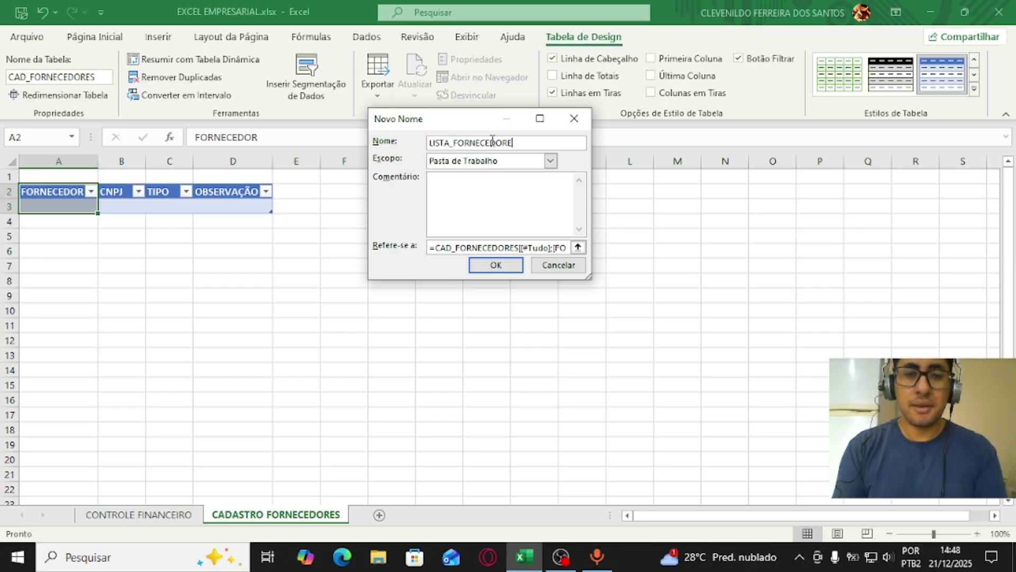
text(S)
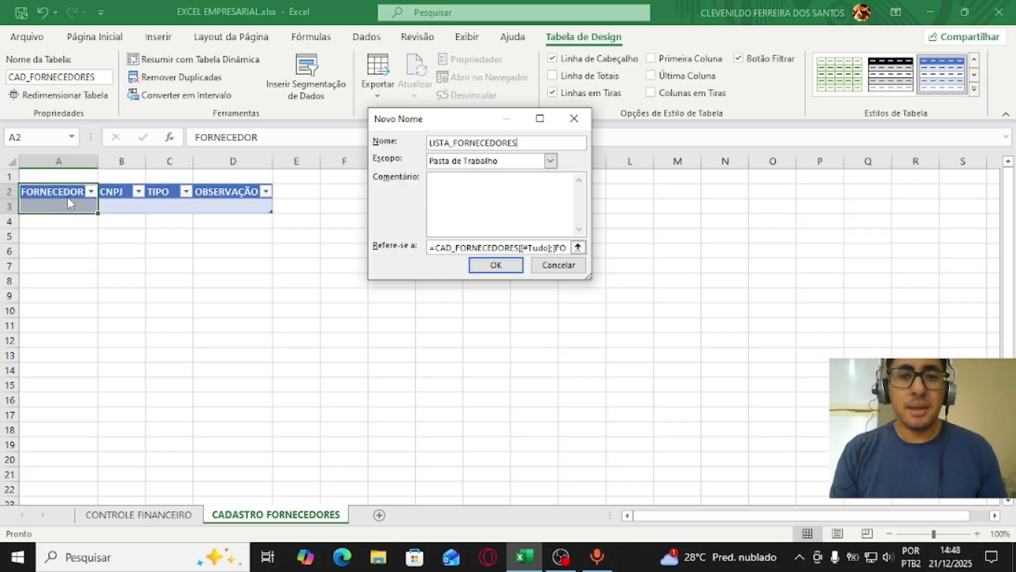
click(486, 270)
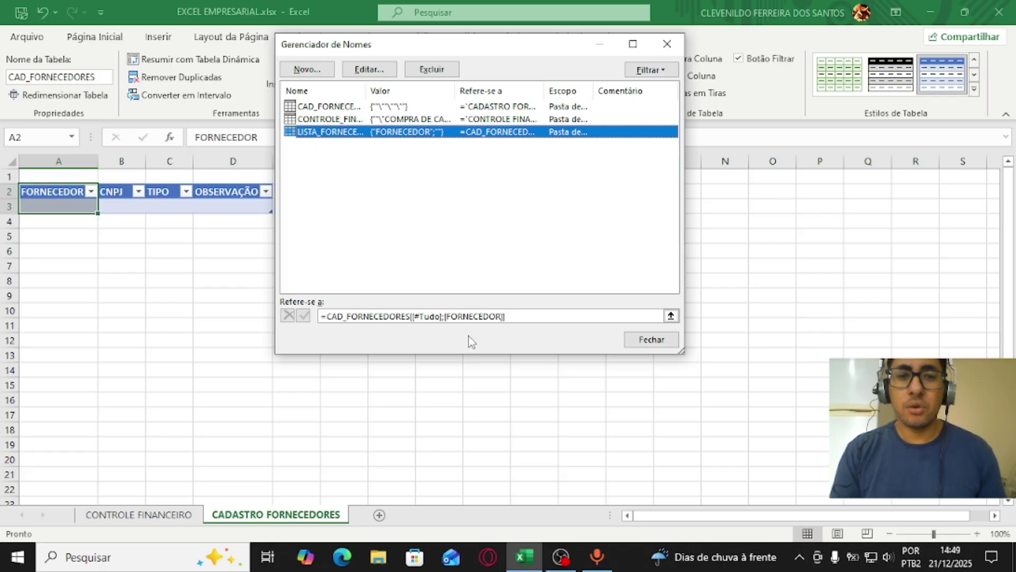
click(651, 341)
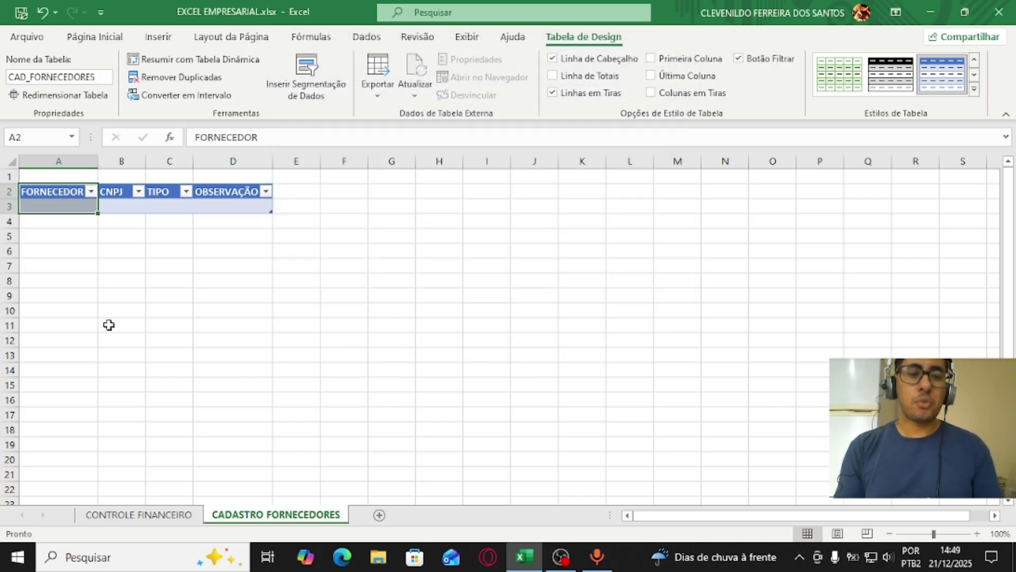
Step: Add list-type data validation with source =LISTA_FORNECEDORES to cell A2 of the CONTROLE FINANCEIRO sheet and check its dropdown
click(140, 513)
click(58, 191)
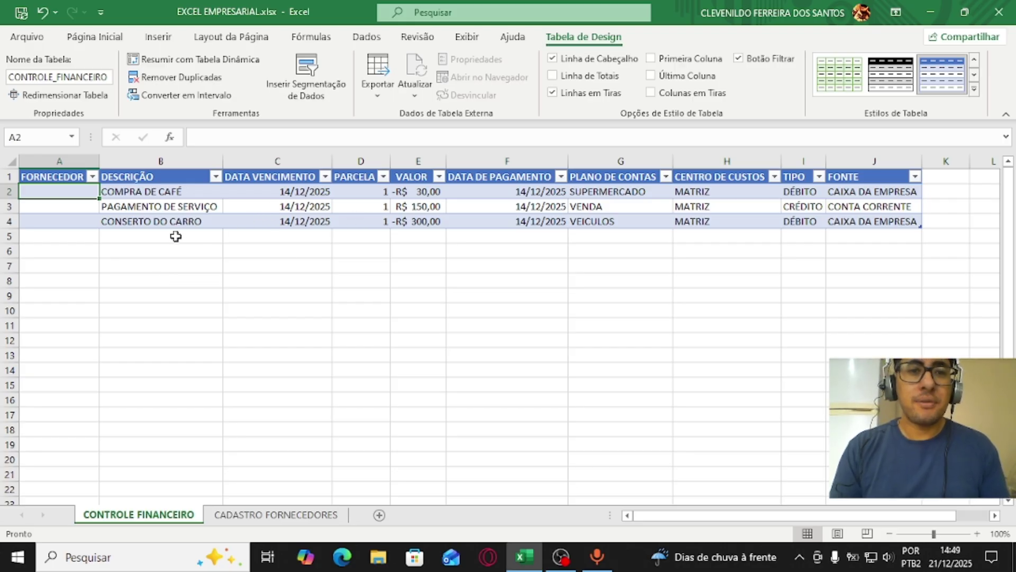
click(369, 39)
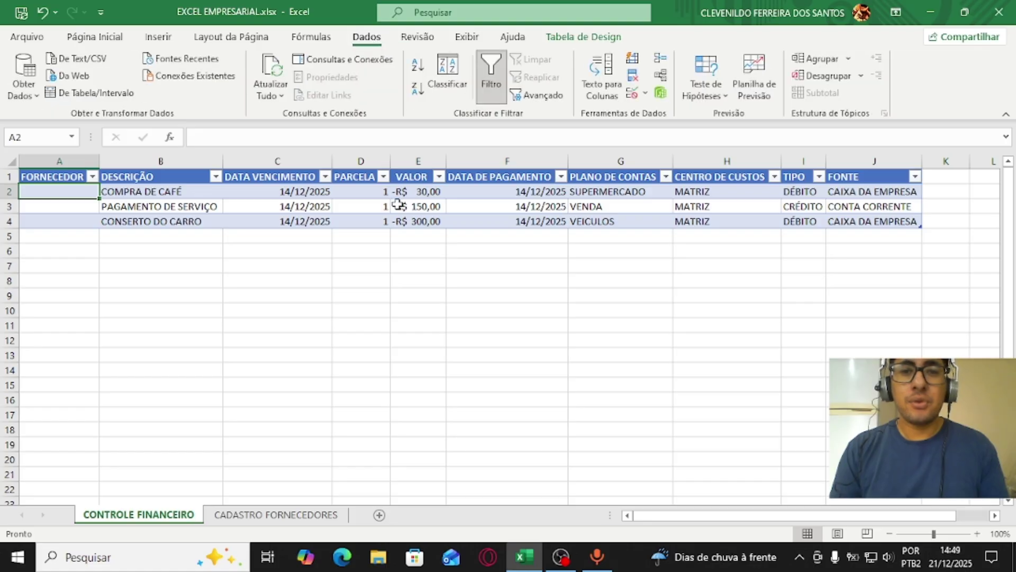
click(645, 95)
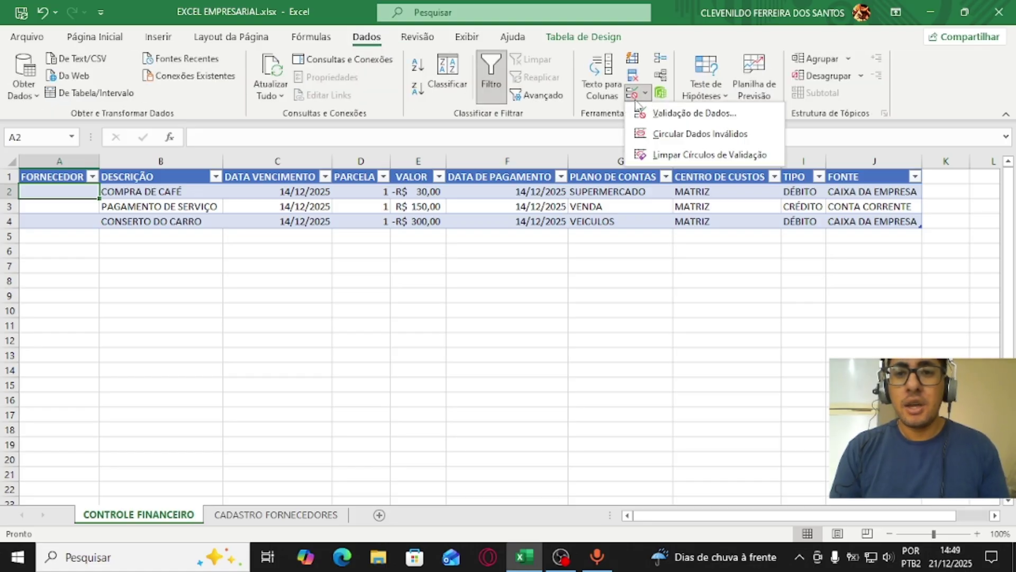
click(687, 114)
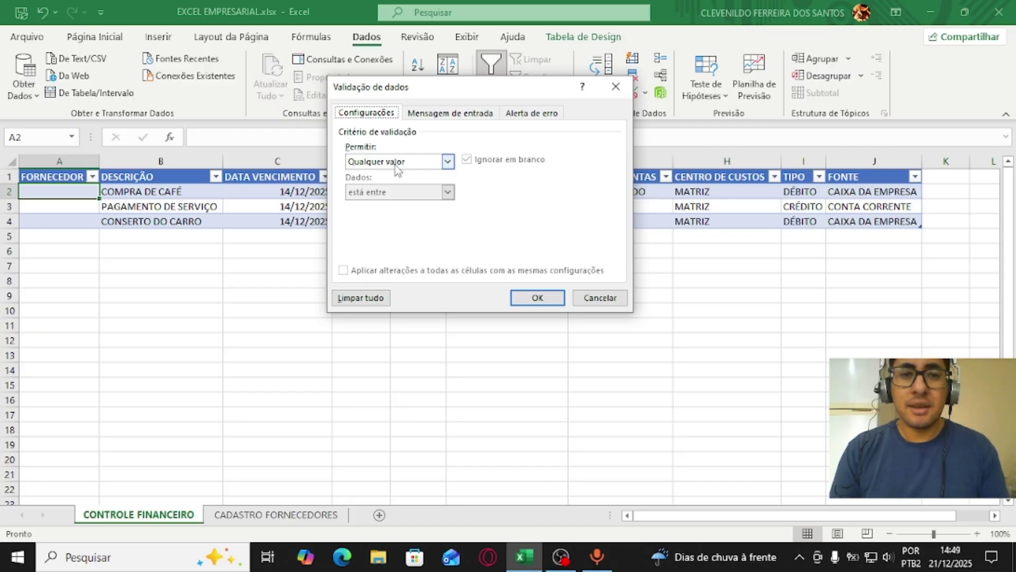
click(448, 167)
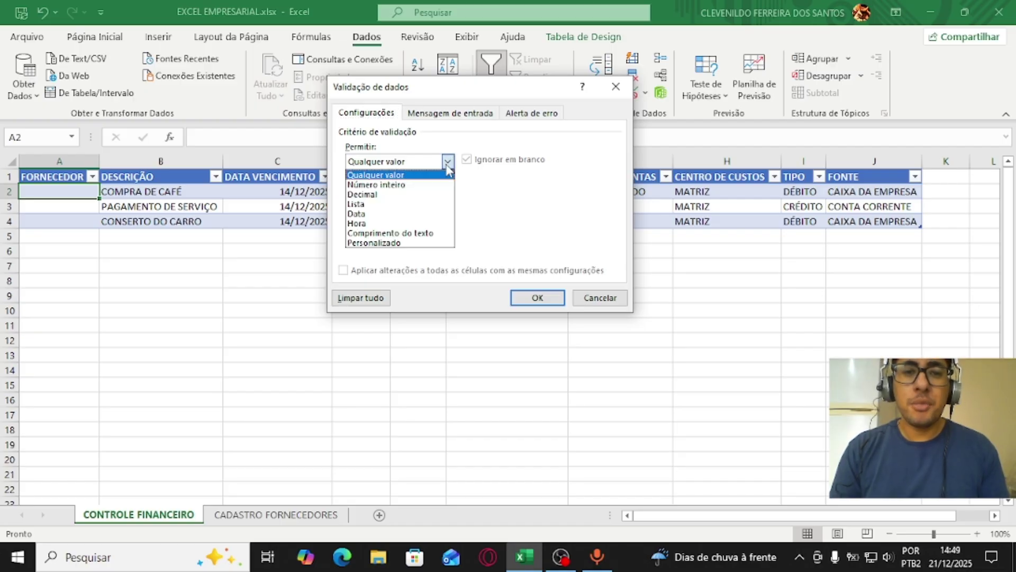
click(403, 204)
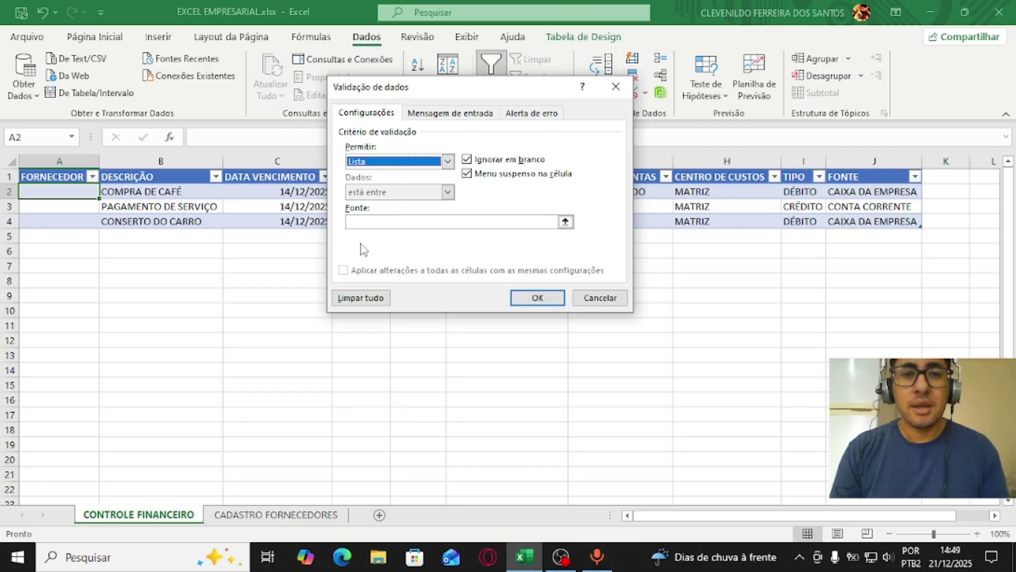
click(381, 222)
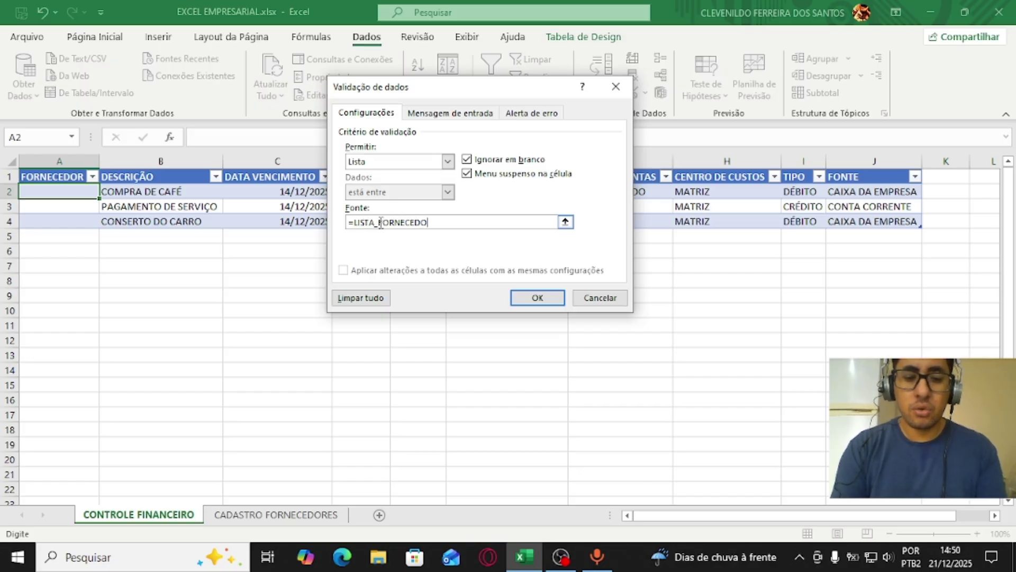
click(537, 297)
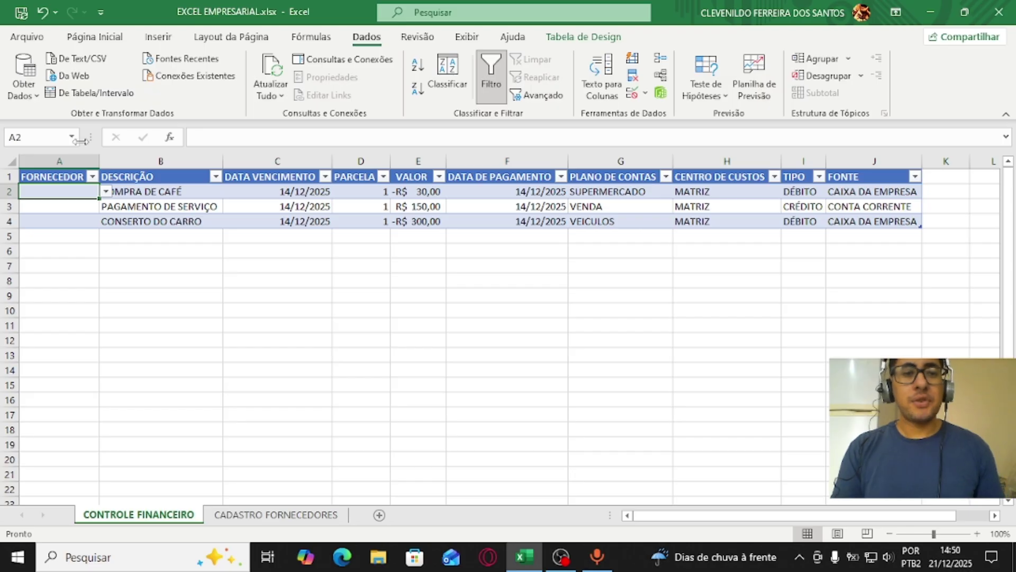
click(105, 191)
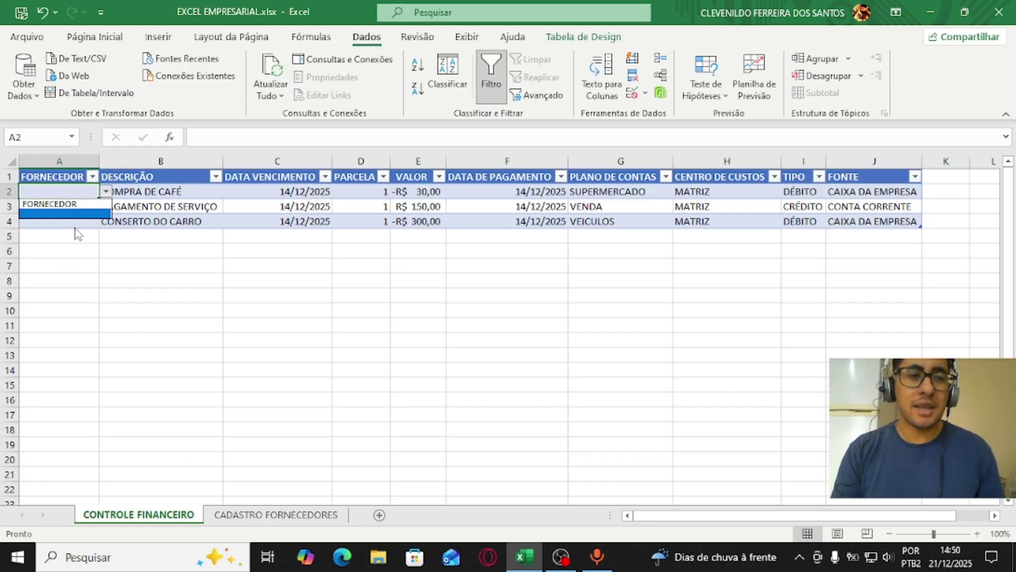
Step: Enter SUPERMERCADO A as the first supplier in cell A3 of CADASTRO FORNECEDORES and fill in its CNPJ number in B3
click(275, 516)
click(275, 514)
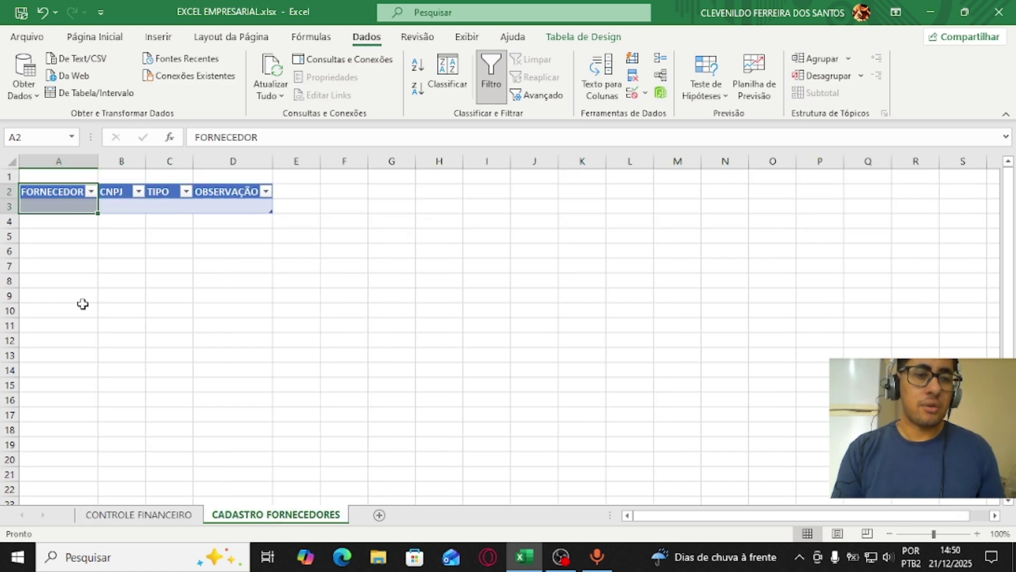
click(70, 204)
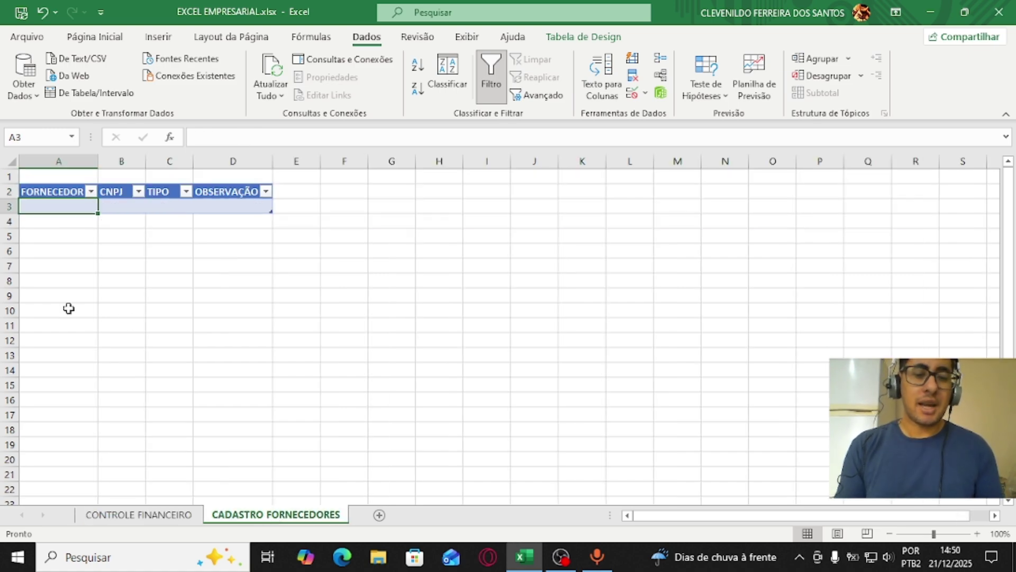
text(SU)
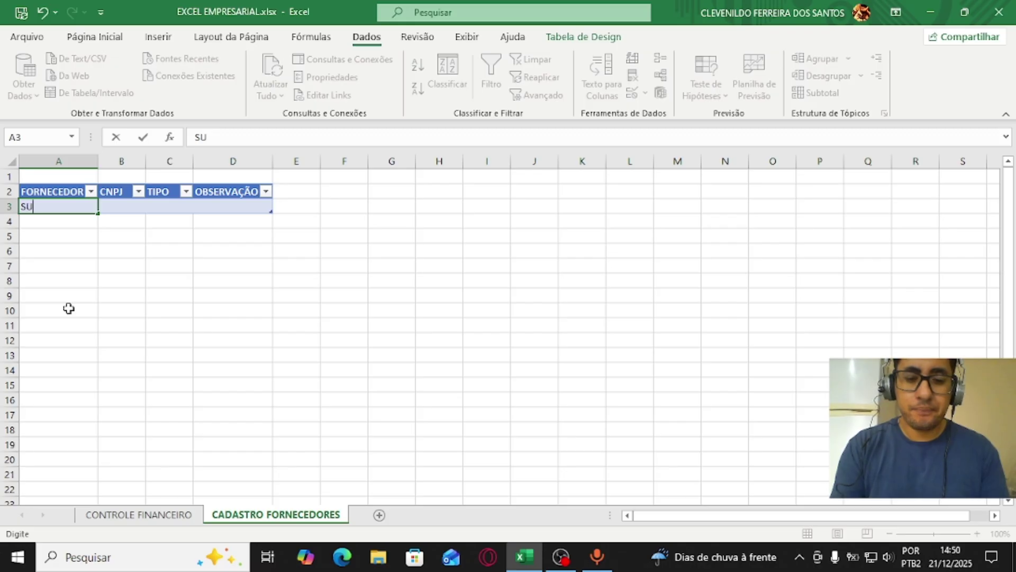
text(PERMER)
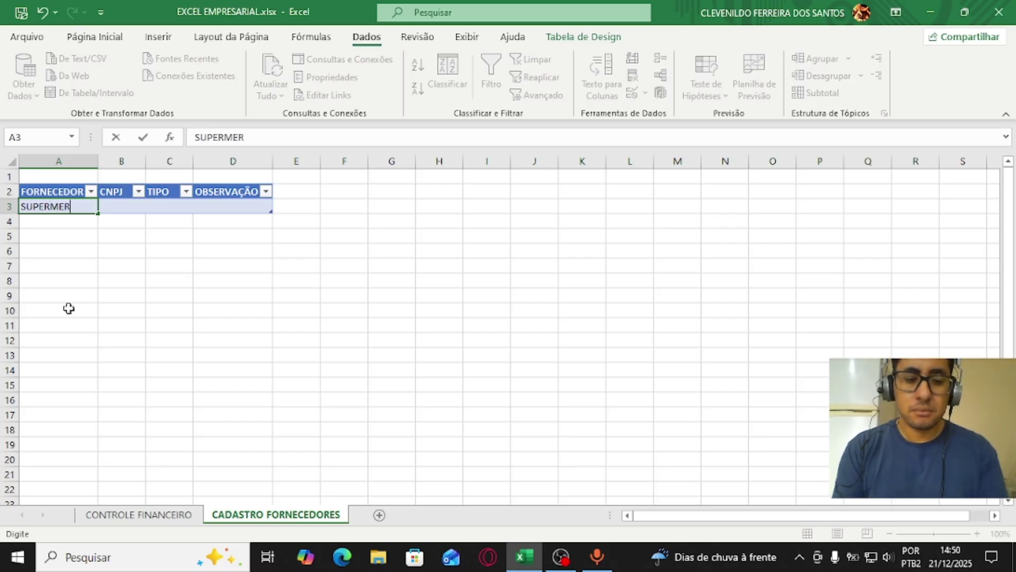
text(CADO A)
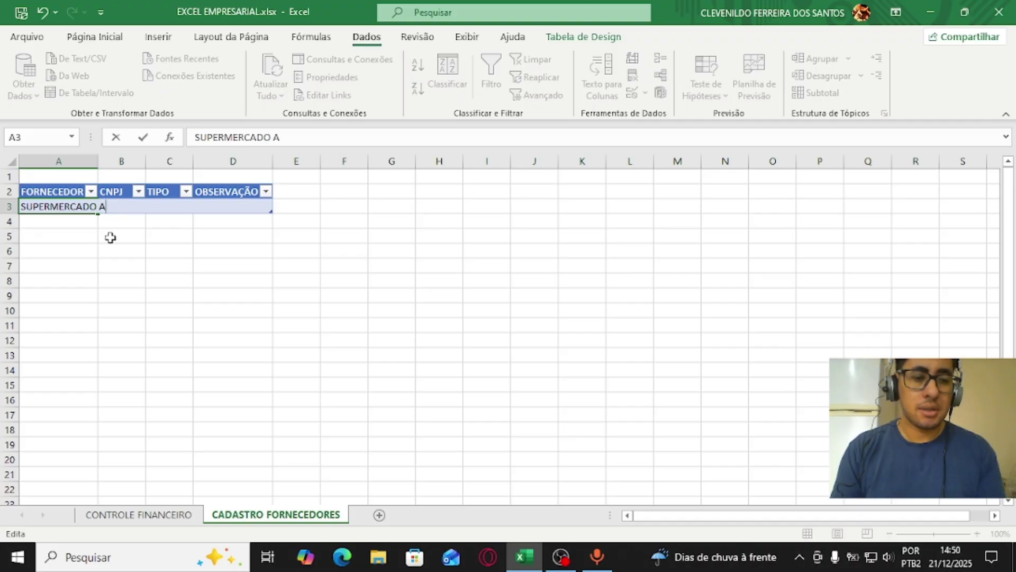
key(Tab)
text(123)
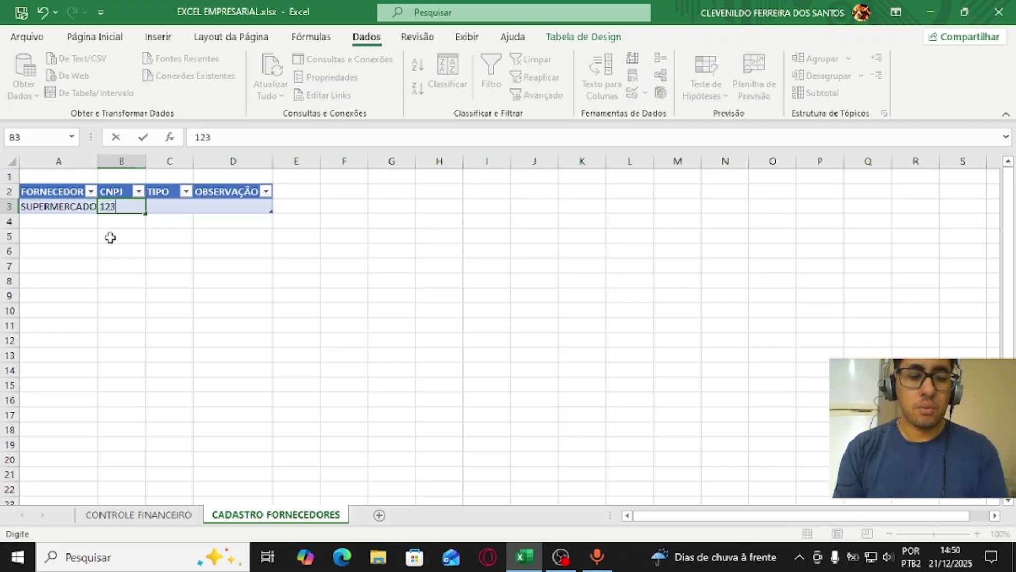
text(45678)
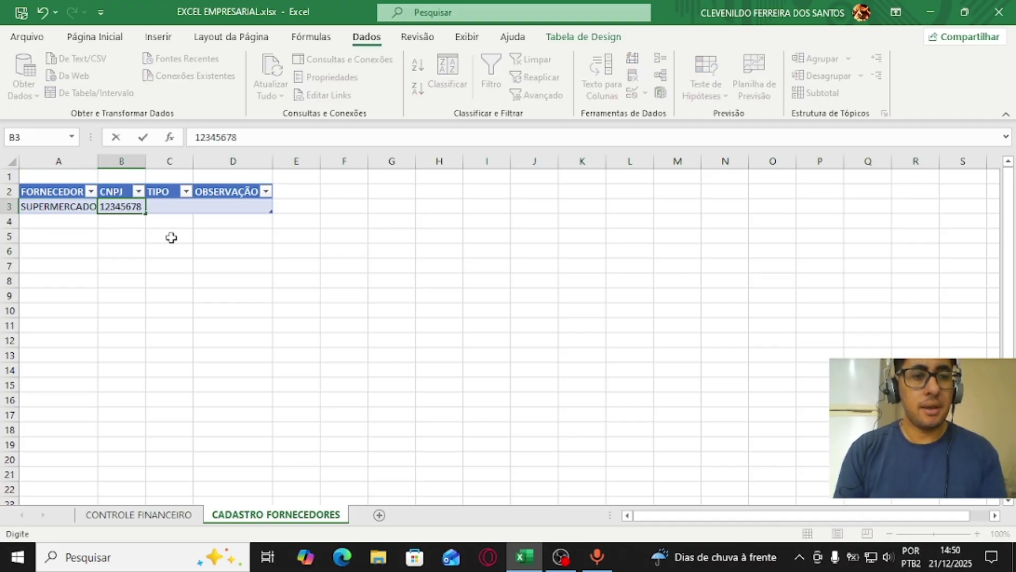
Step: Set the first supplier's TIPO to SUPERMERCADO in cell C3
click(183, 205)
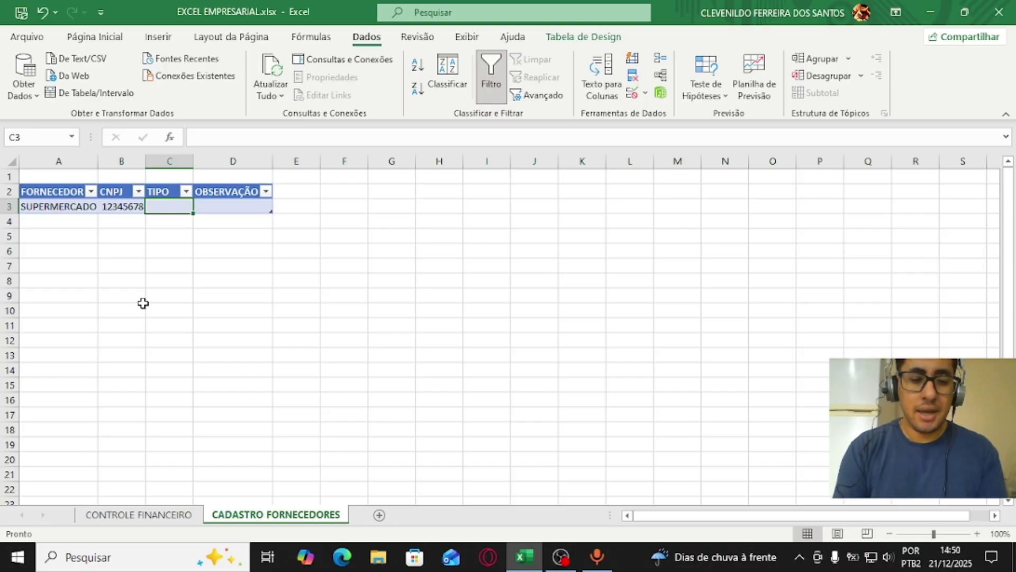
text(SU)
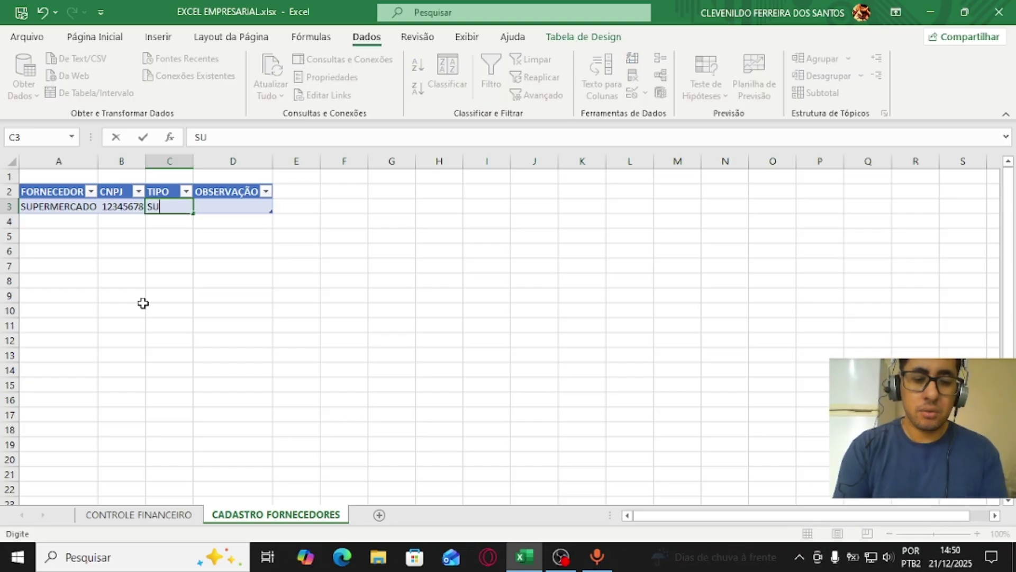
key(F2)
key(Tab)
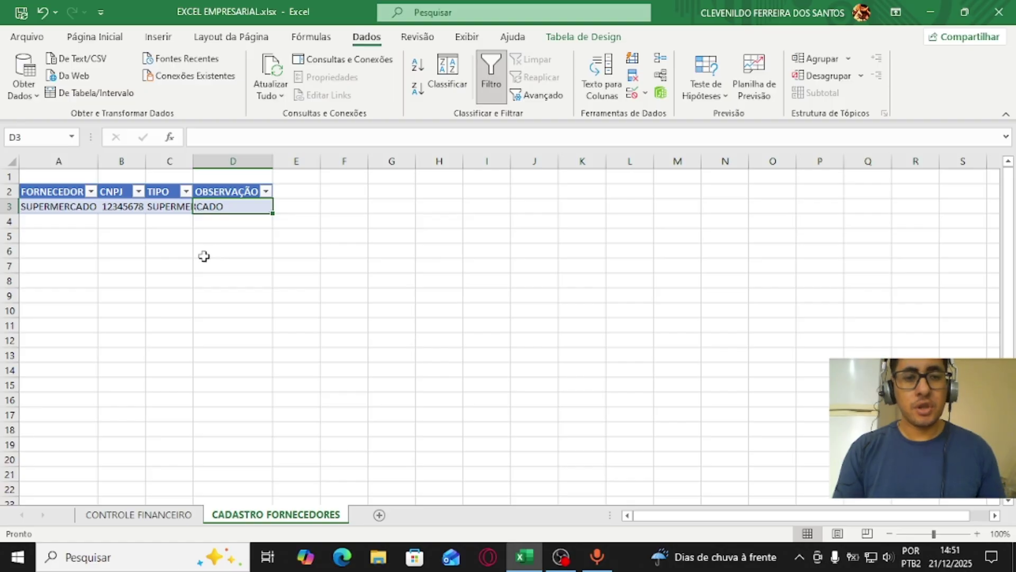
Step: Auto-fit all column widths on the CADASTRO FORNECEDORES sheet to their contents
click(10, 161)
double_click(98, 161)
click(133, 265)
click(977, 533)
click(976, 533)
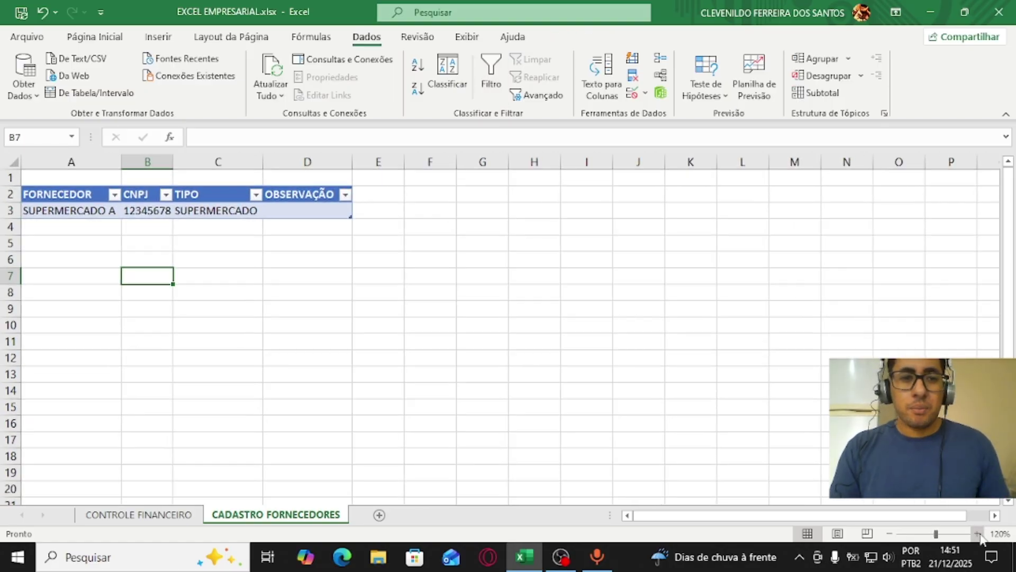
click(977, 534)
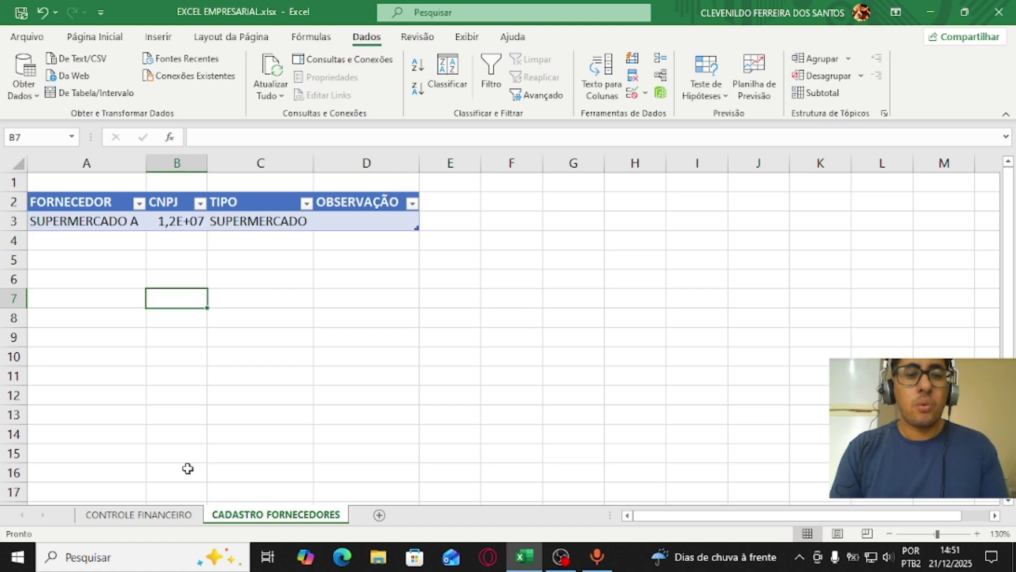
Step: Choose SUPERMERCADO A from the supplier dropdown in cell A2 of CONTROLE FINANCEIRO, on the COMPRA DE CAFÉ row
click(154, 521)
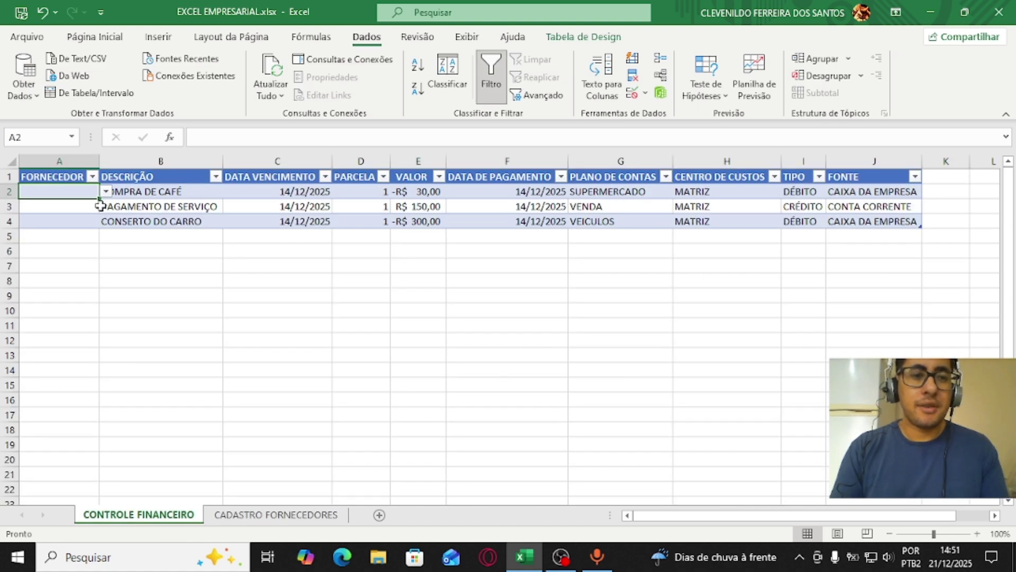
click(107, 192)
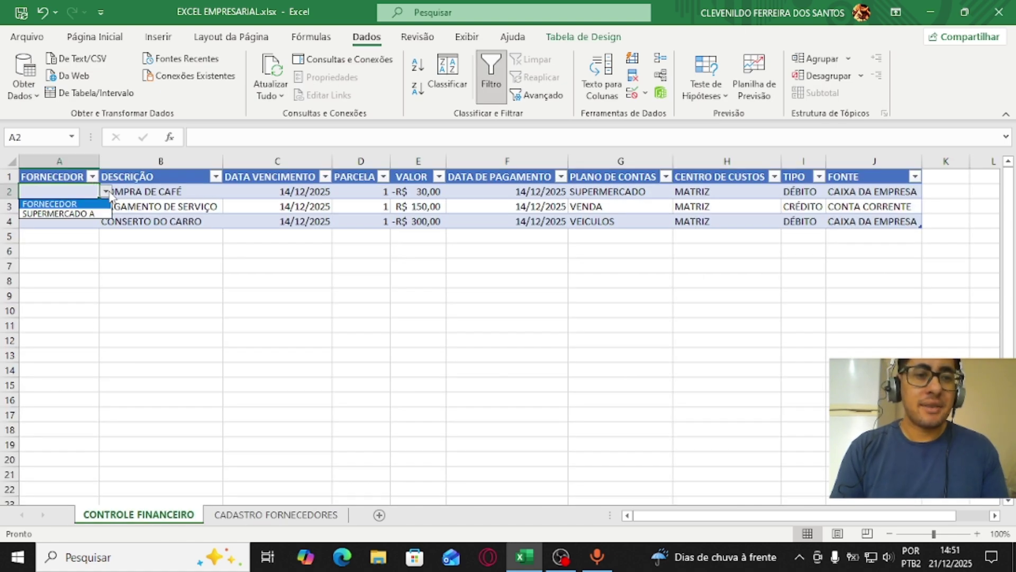
click(91, 214)
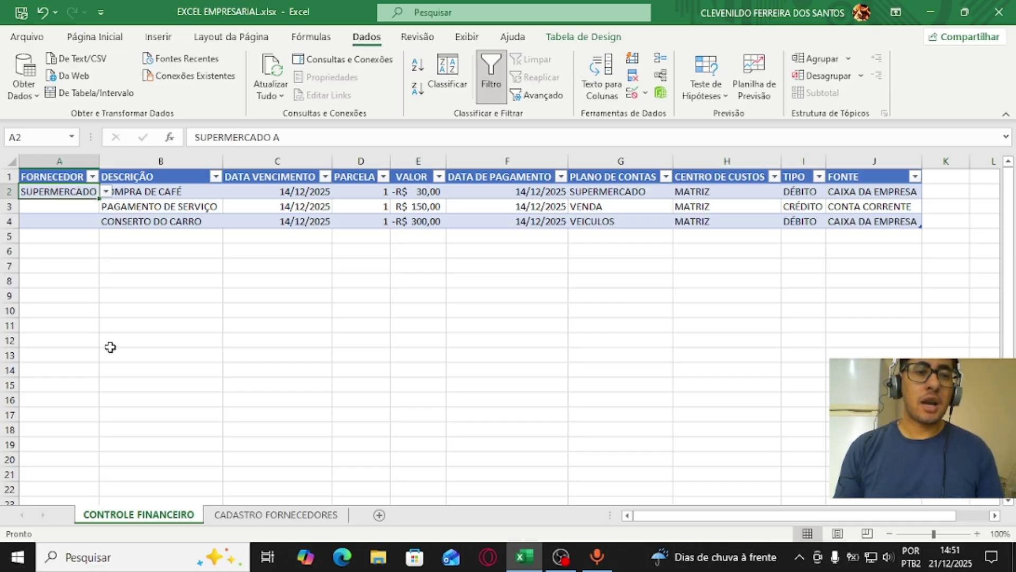
Step: Auto-fit all column widths on the CONTROLE FINANCEIRO sheet to their contents
click(11, 161)
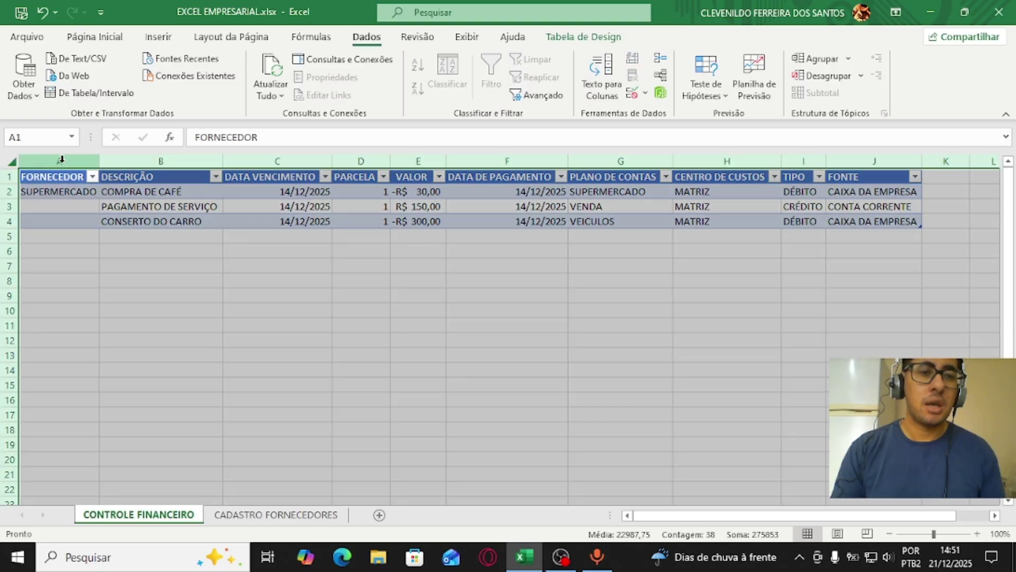
double_click(99, 160)
click(96, 265)
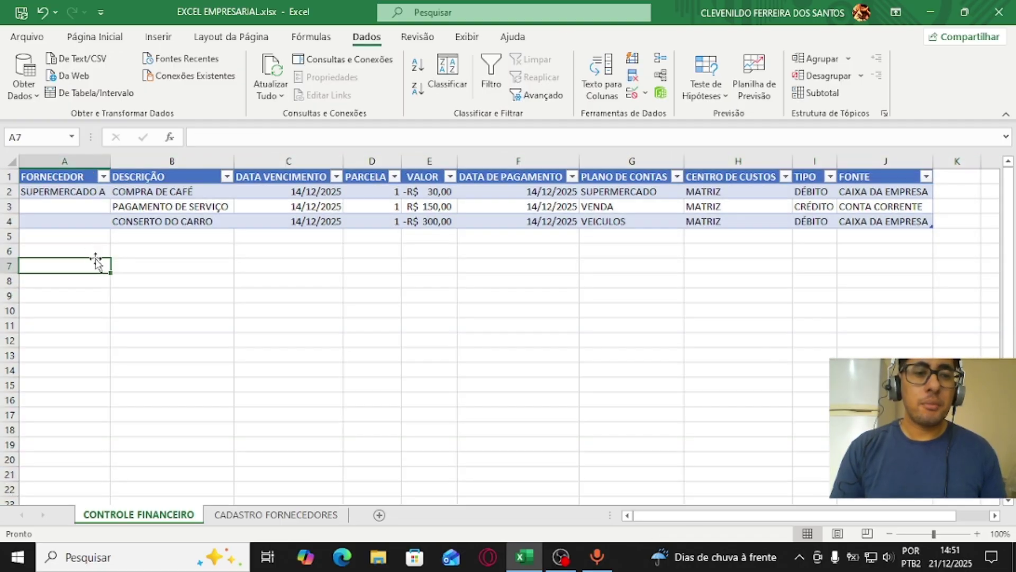
click(82, 206)
Step: Add a new row to the CADASTRO FORNECEDORES table and enter SUPERMERCADO B as the supplier in cell A4
click(276, 515)
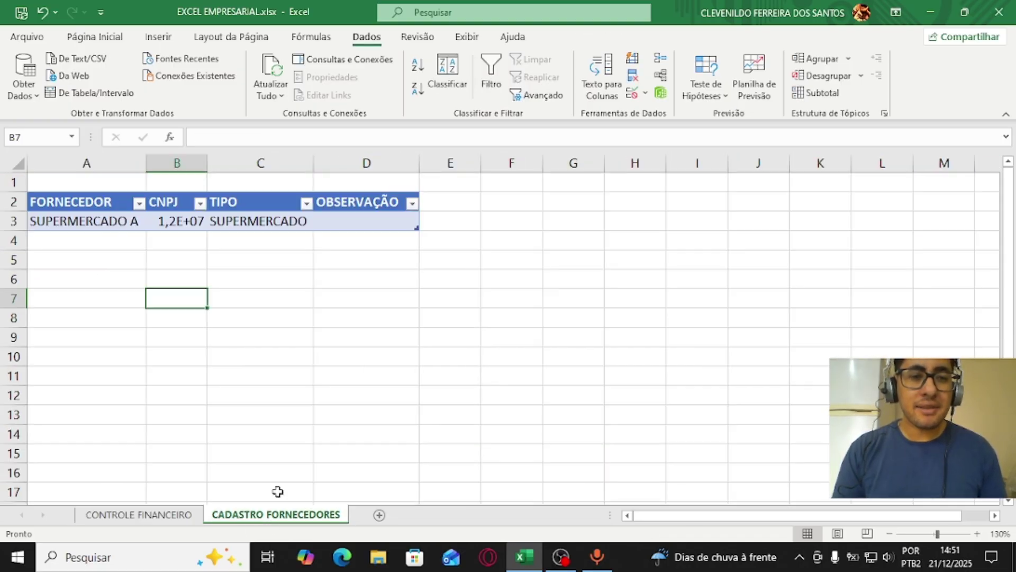
click(359, 221)
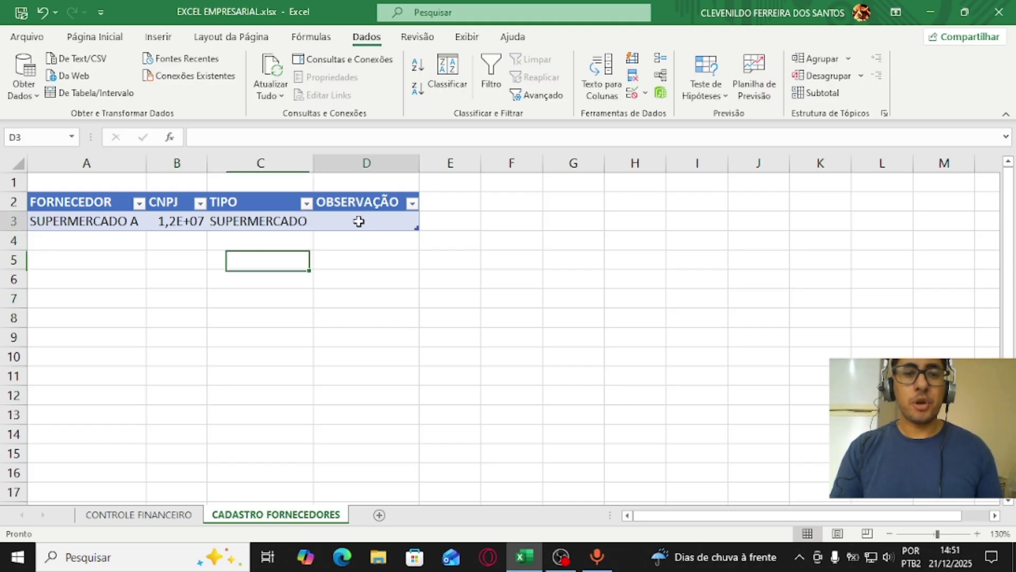
key(Tab)
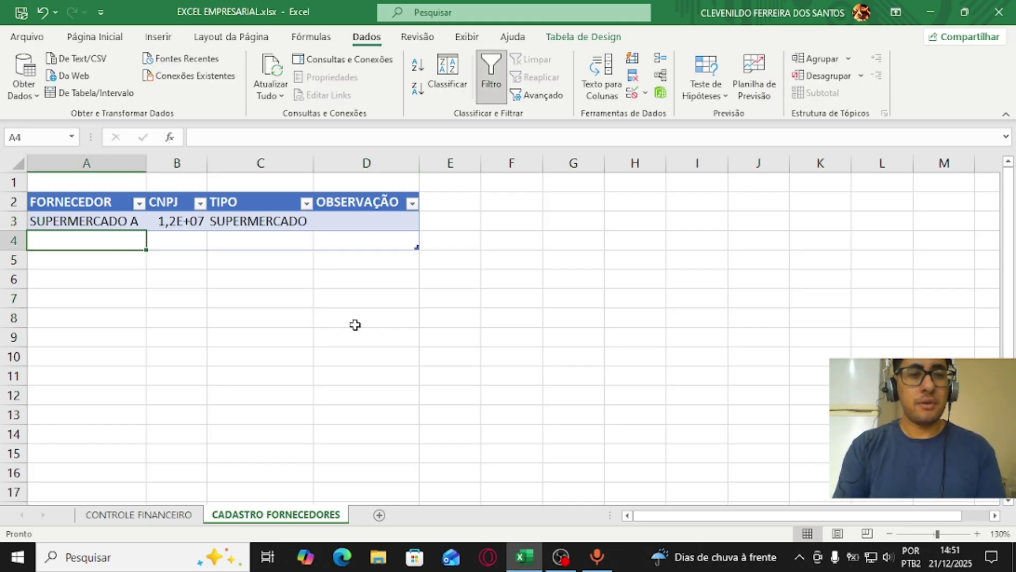
text(SUPERCADO B)
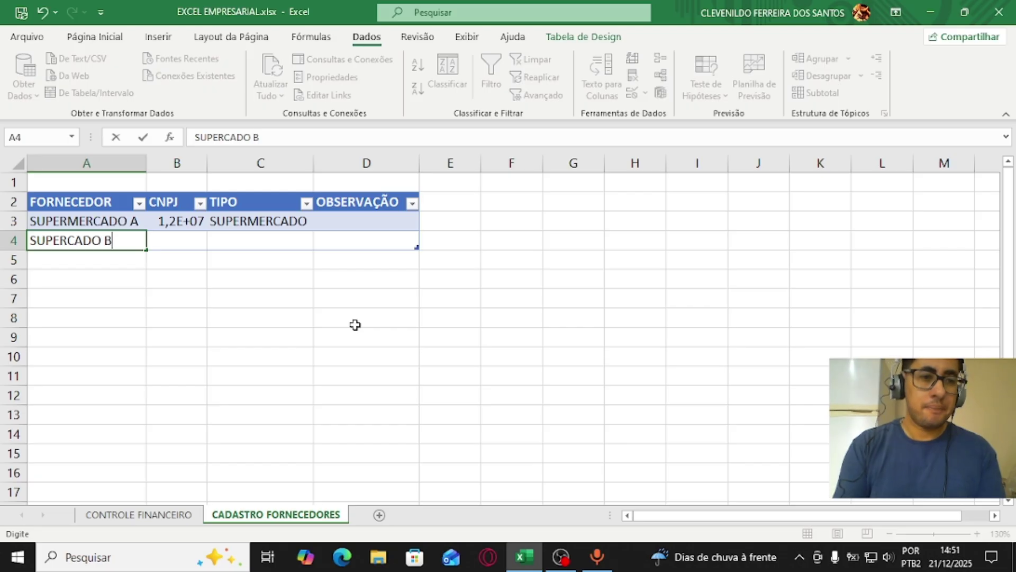
click(66, 238)
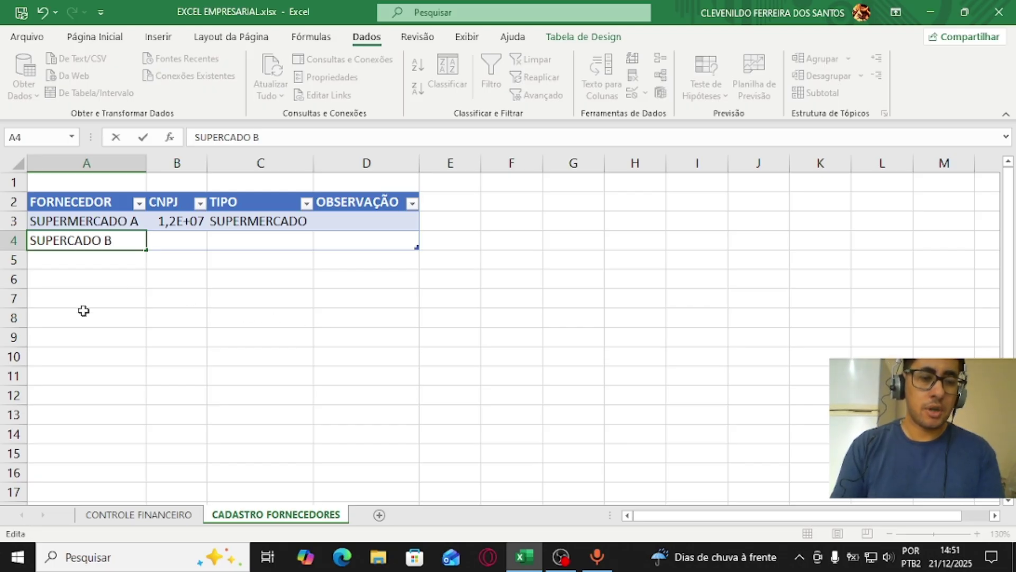
text(MER)
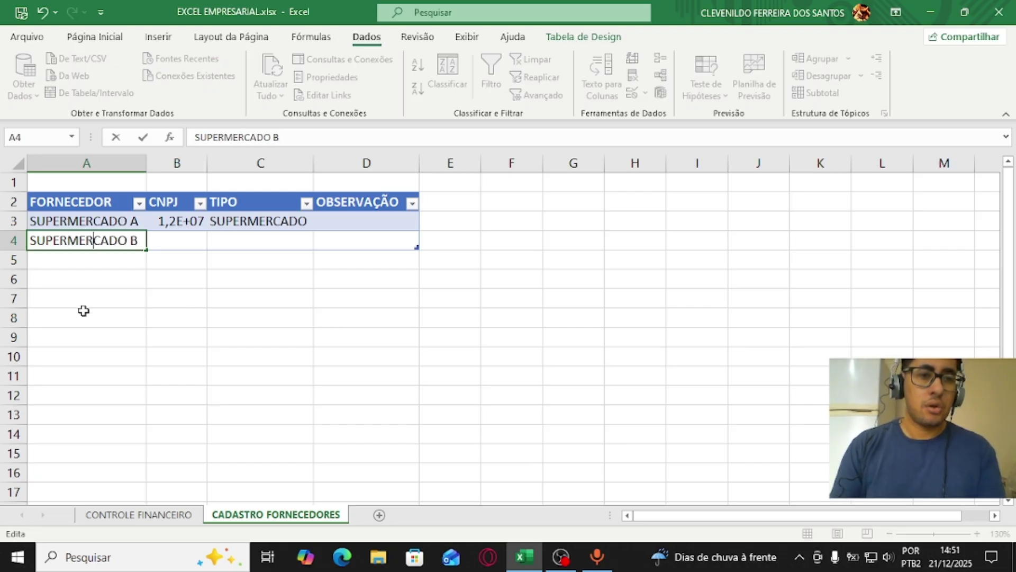
Step: Fill in the CNPJ number of SUPERMERCADO B in cell B4
click(175, 242)
text(23242422)
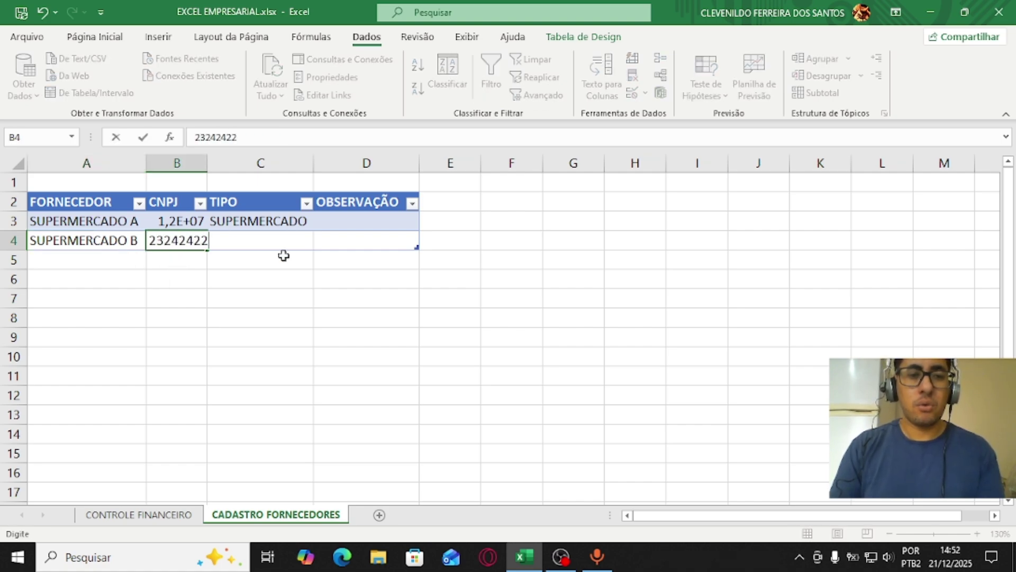
key(F2)
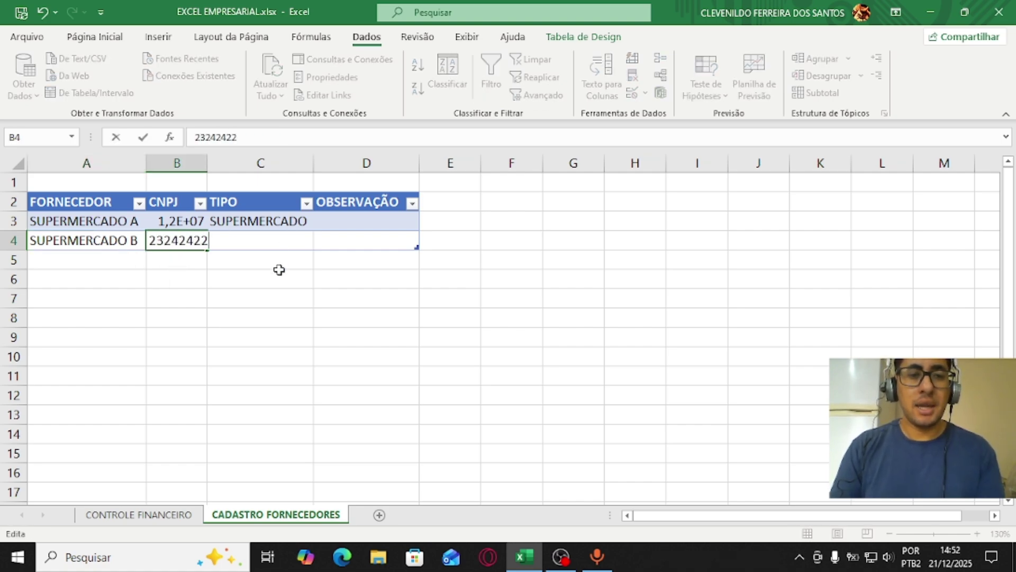
key(Return)
Step: Format cell B3 as Texto and re-enter the CNPJ number of SUPERMERCADO A
click(179, 212)
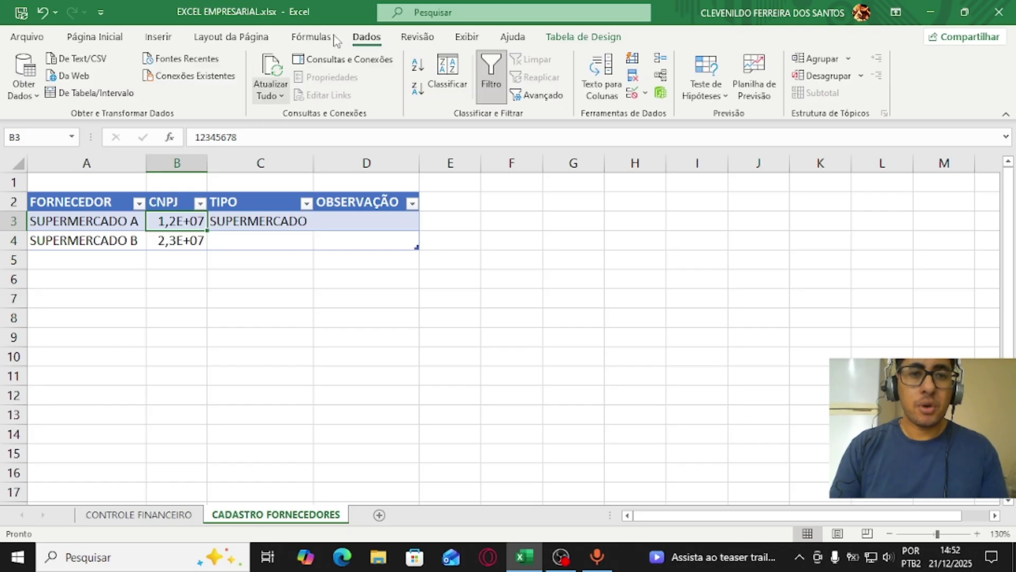
click(94, 37)
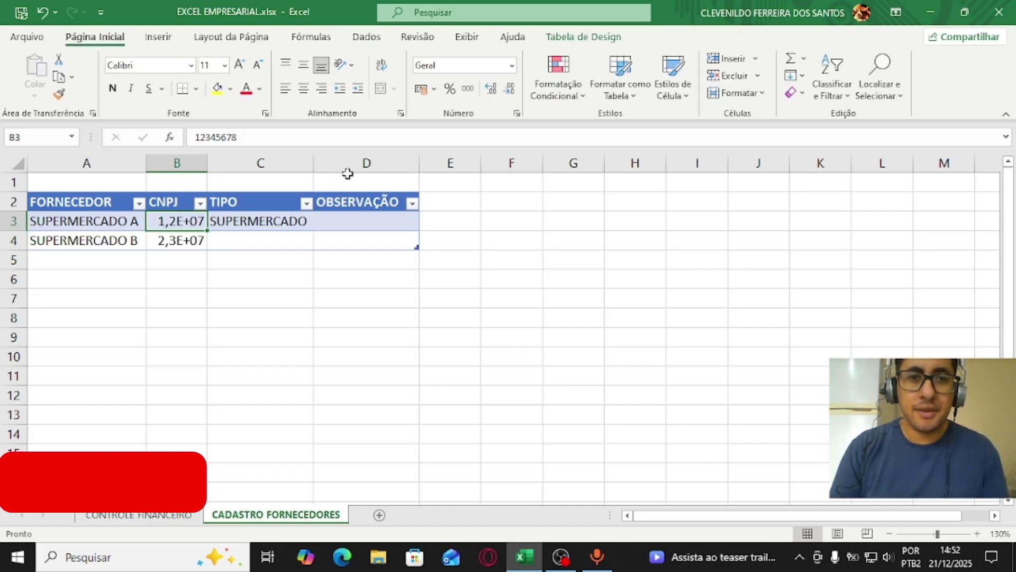
click(512, 68)
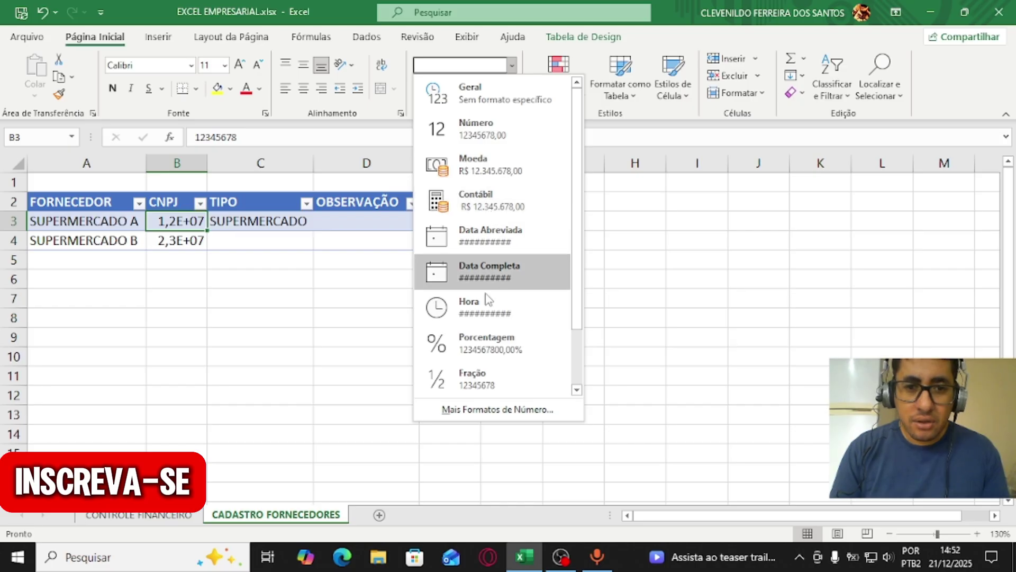
scroll(580, 216, down, 2)
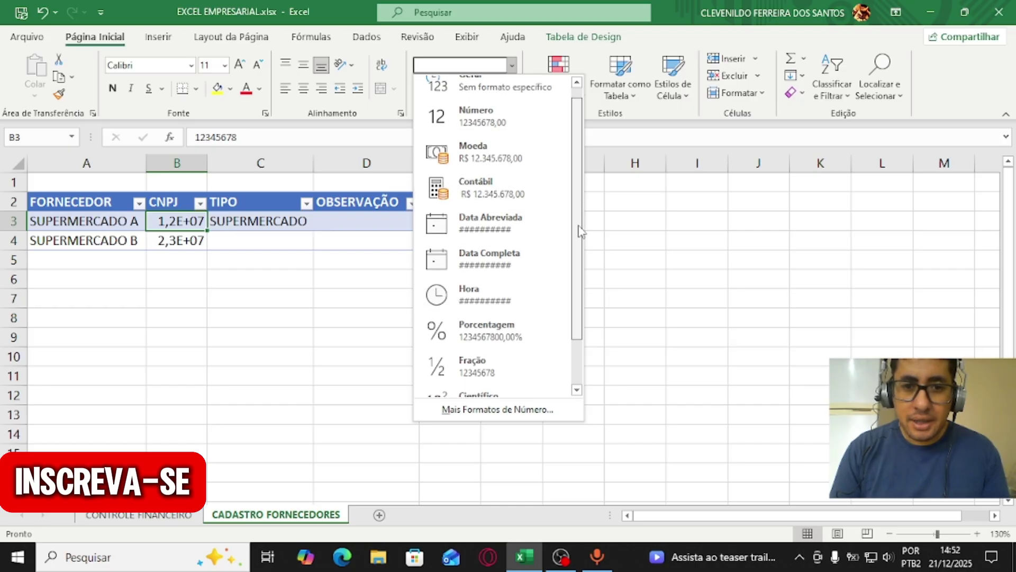
click(505, 382)
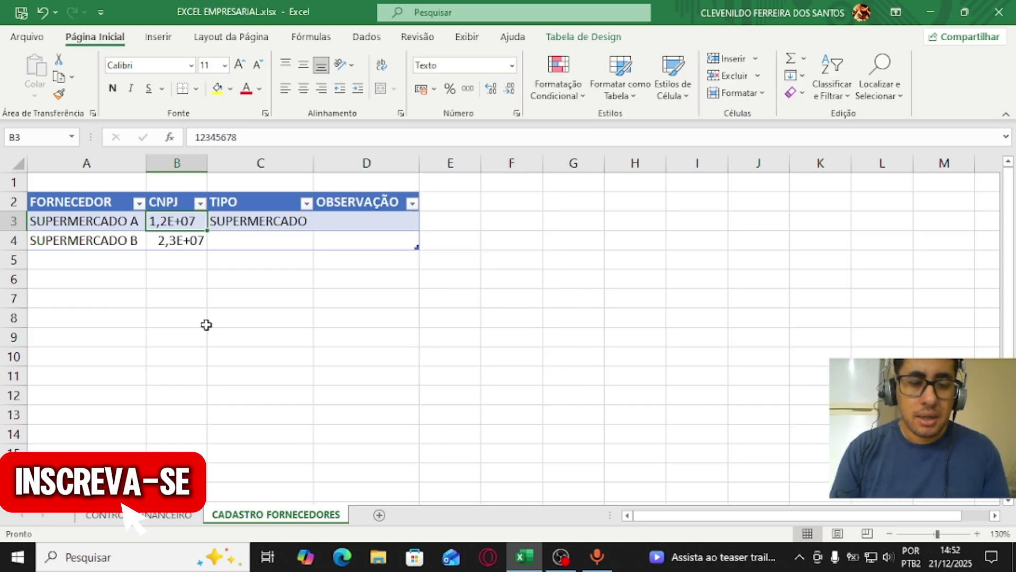
text(1233)
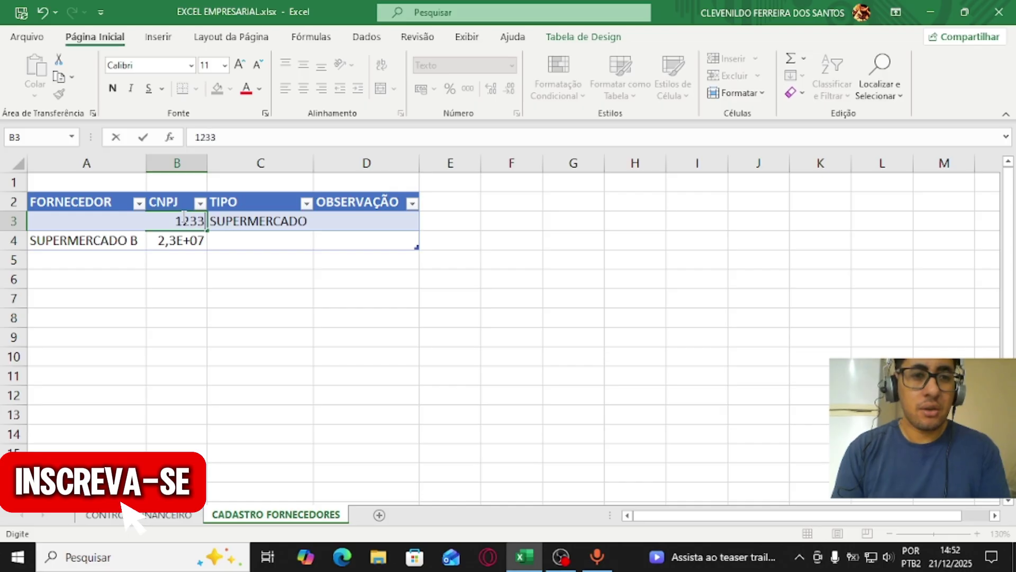
text(454)
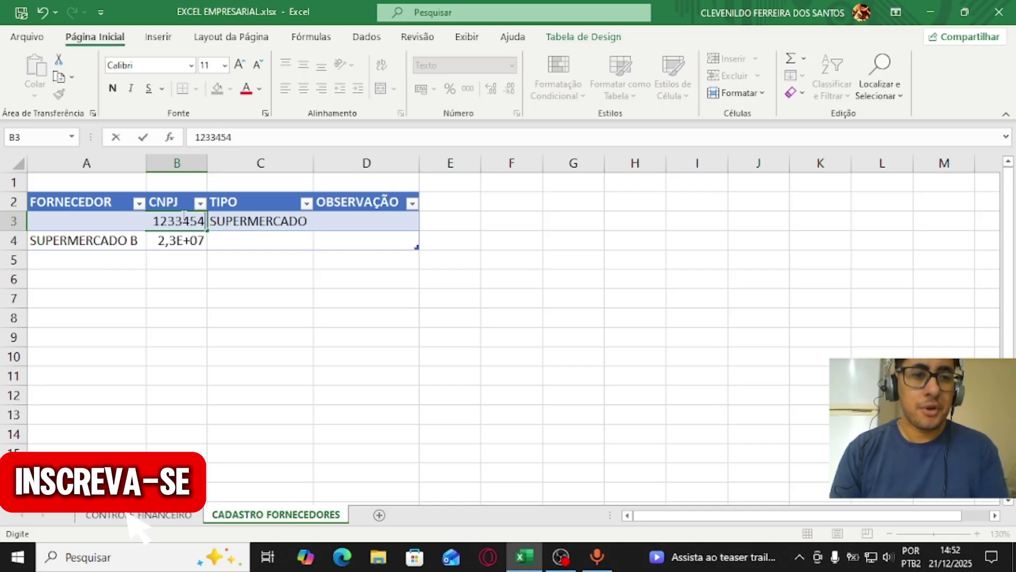
Step: Re-enter the CNPJ number of SUPERMERCADO B in cell B4 without changing the cell's Geral format
click(170, 242)
text(12334455)
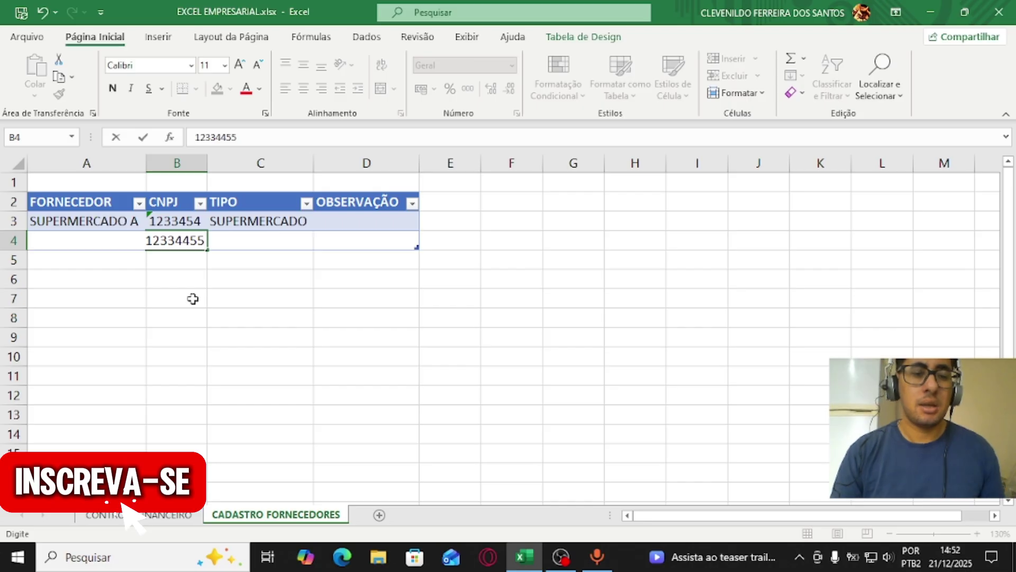
click(193, 298)
click(176, 241)
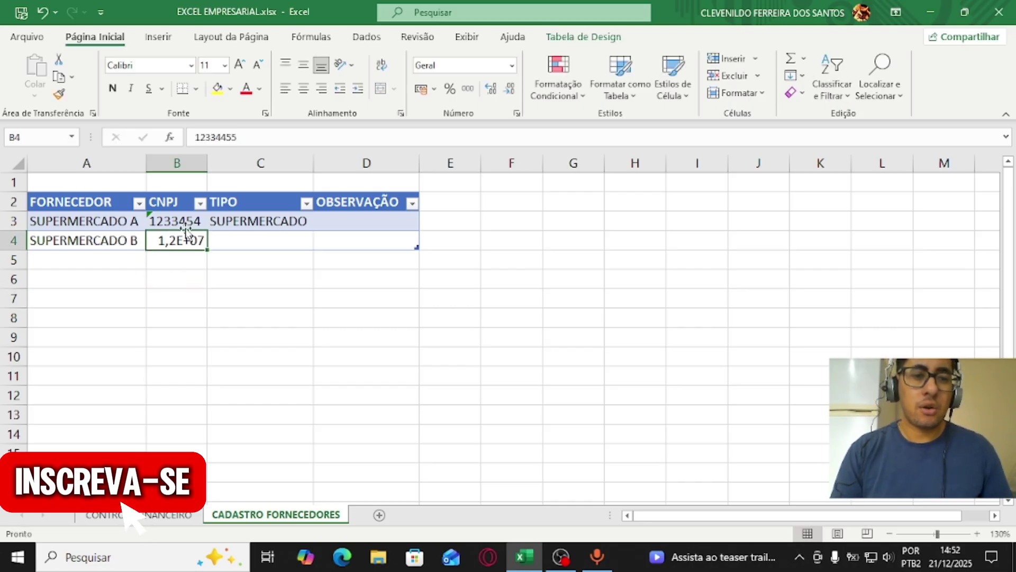
Step: Copy the Texto format from cell B3 to B4 with Format Painter and re-enter the CNPJ number of SUPERMERCADO B
click(182, 222)
click(60, 95)
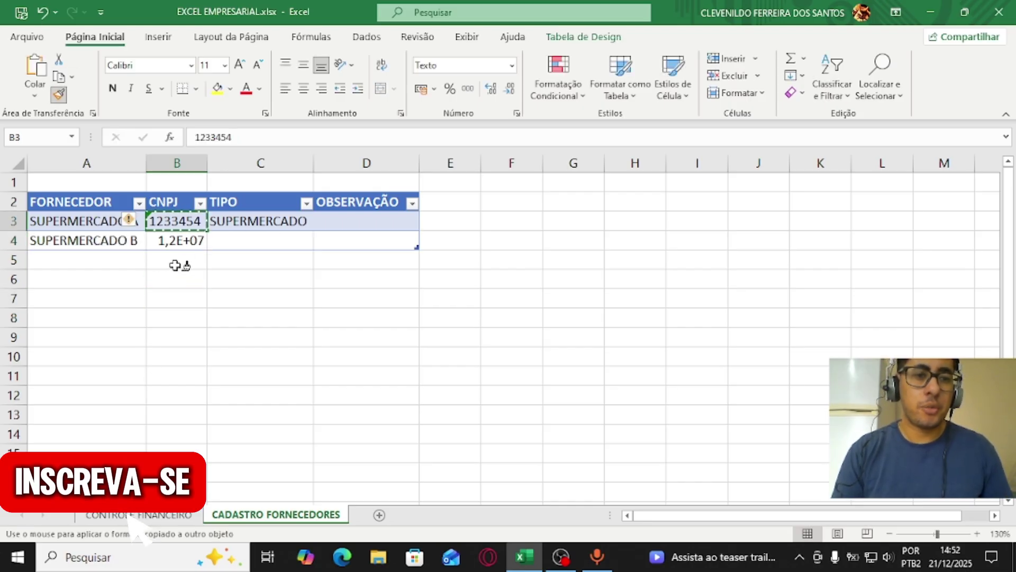
click(177, 240)
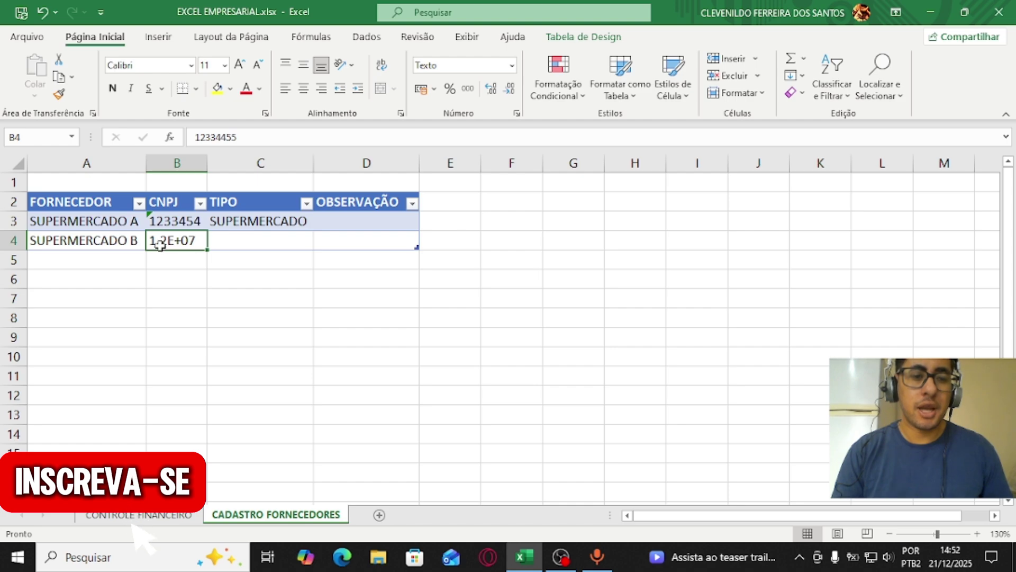
text(4556656)
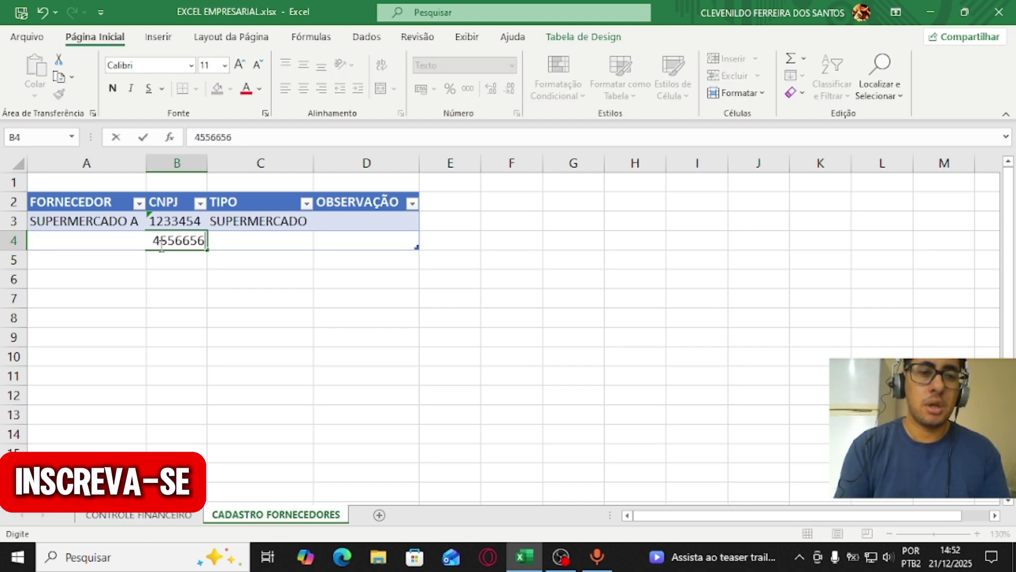
click(185, 319)
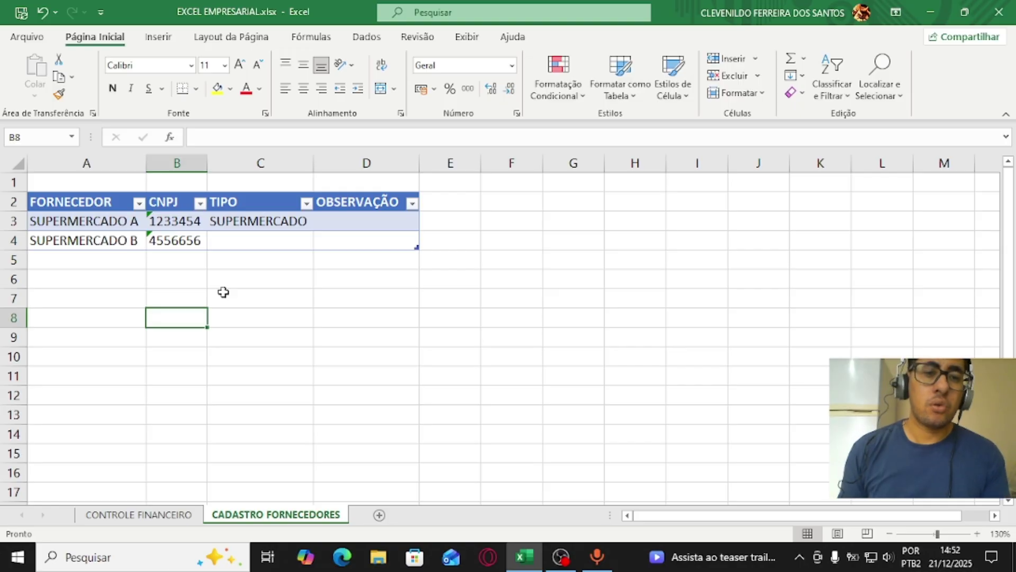
Step: Set the TIPO of SUPERMERCADO B to SUPERMERCADO in cell C4
click(263, 242)
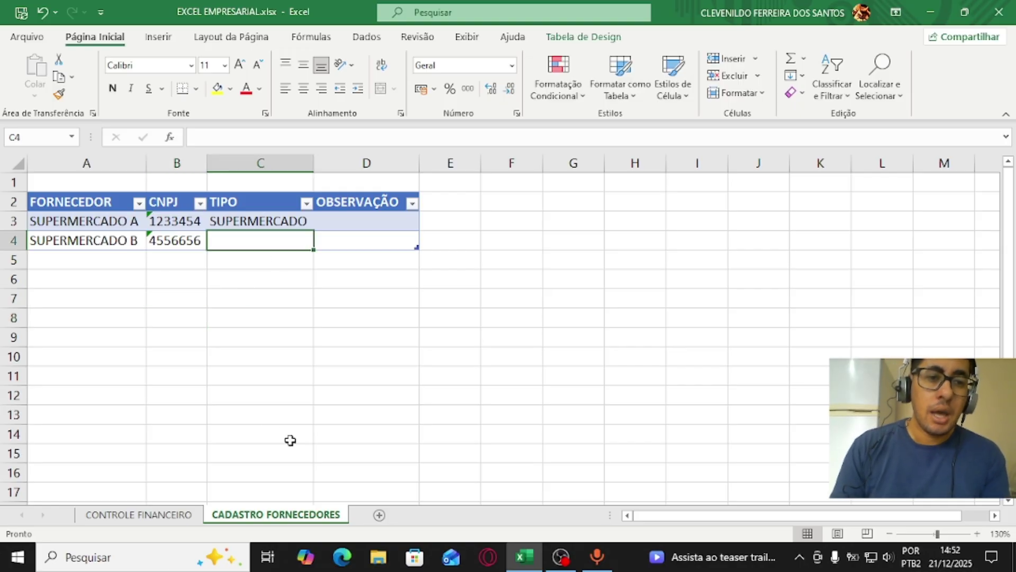
text(SUPERMERCADO)
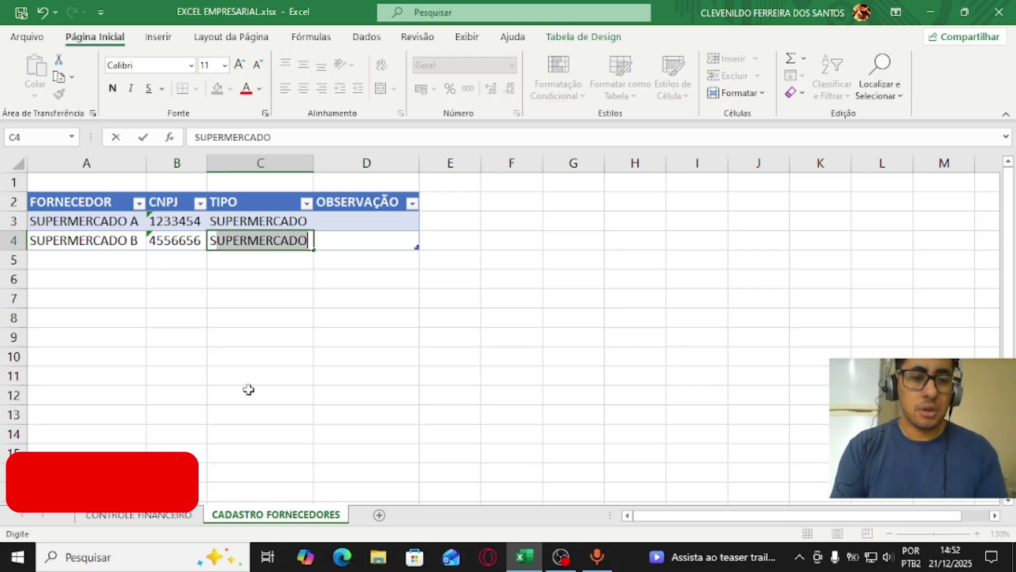
key(Tab)
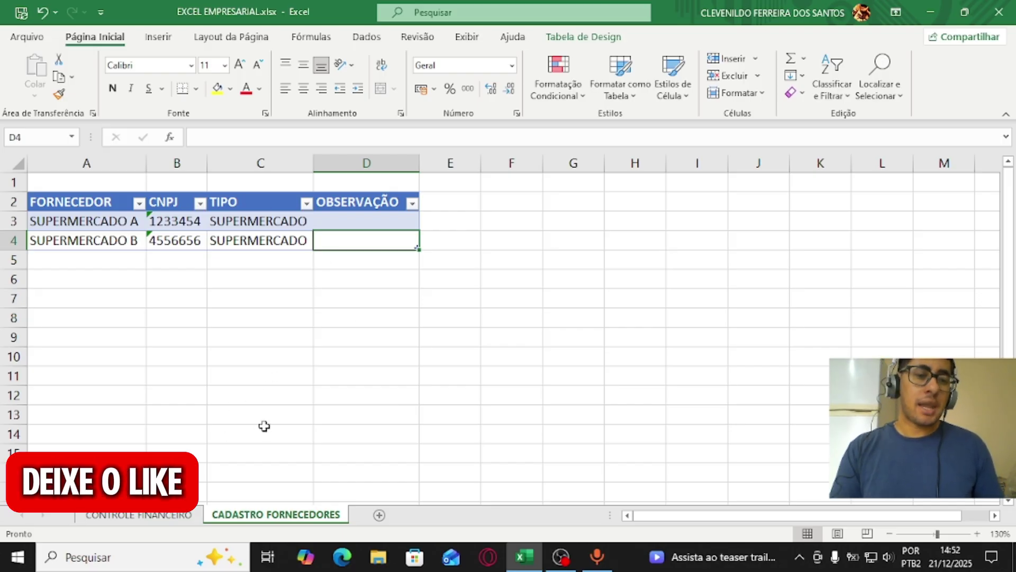
Step: On the CONTROLE FINANCEIRO sheet, fill the supplier cell A2 with its dropdown down through A4
click(160, 521)
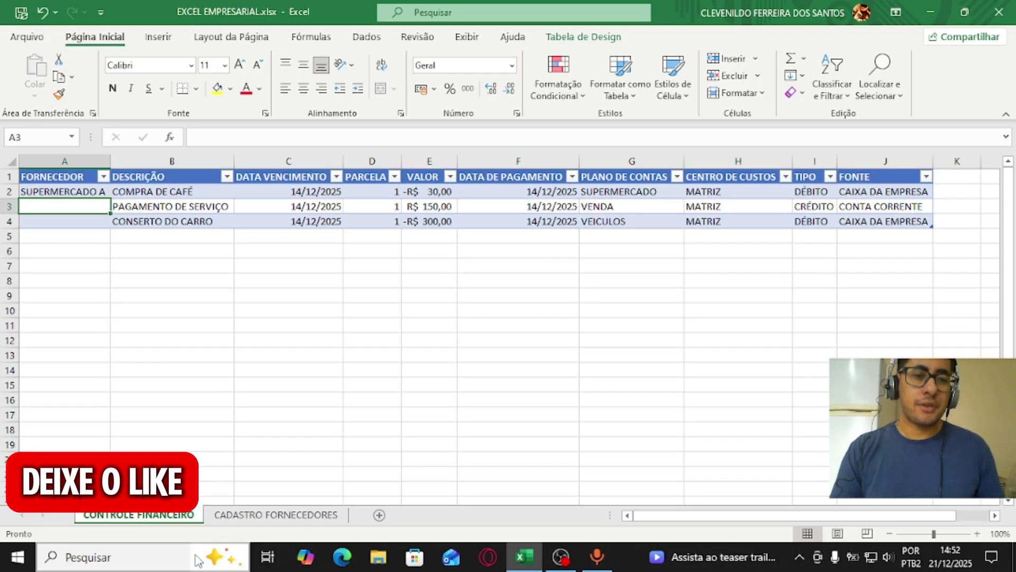
click(84, 190)
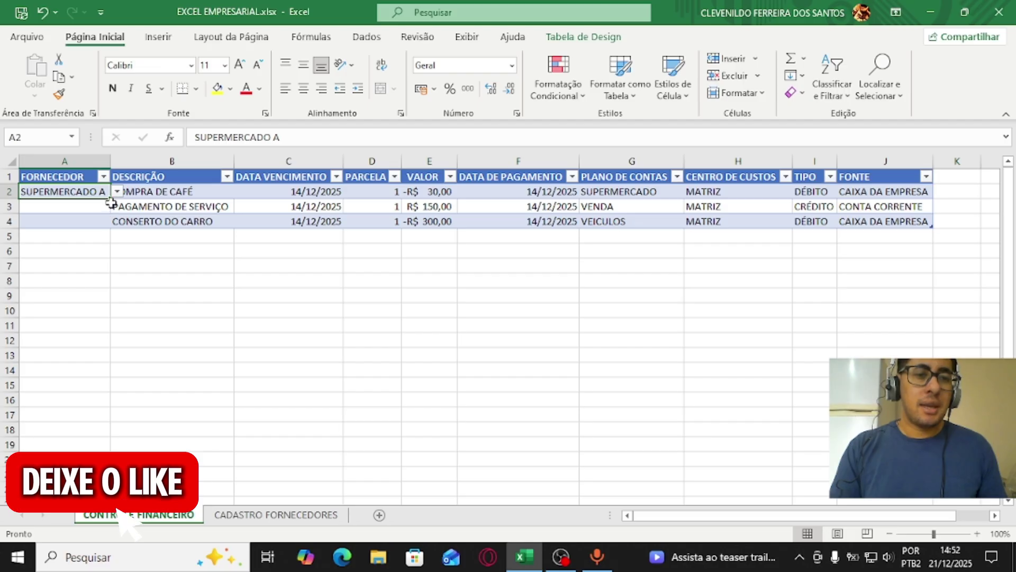
drag(110, 198, 112, 227)
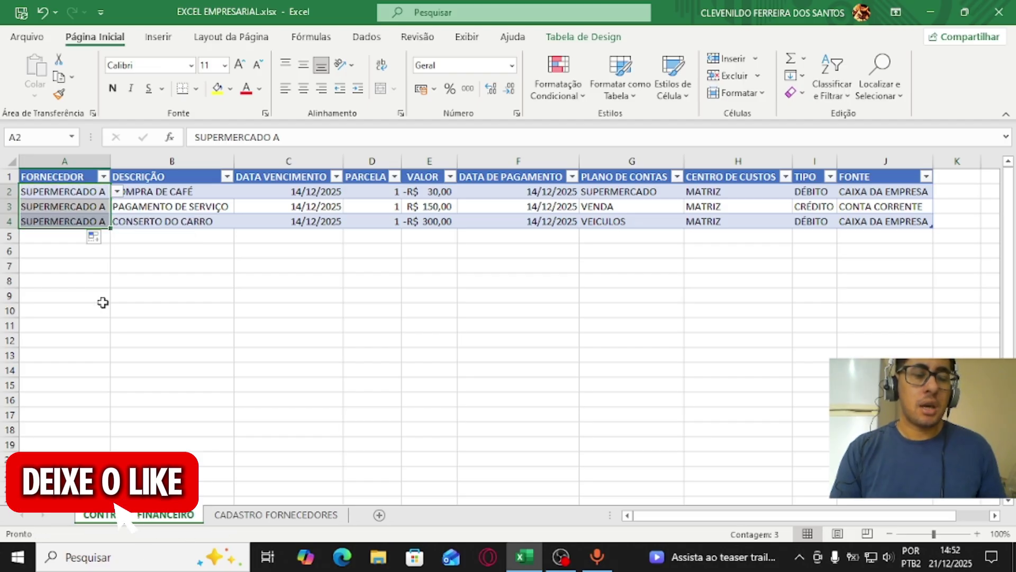
click(103, 297)
Step: Choose SUPERMERCADO B from the supplier dropdown in cell A3, on the PAGAMENTO DE SERVIÇO row
click(76, 209)
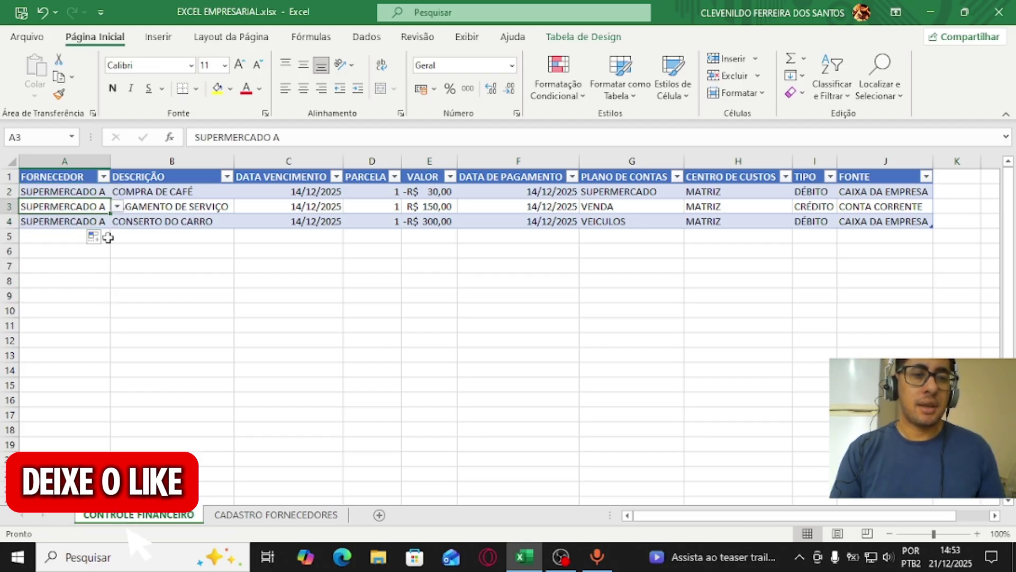
click(119, 207)
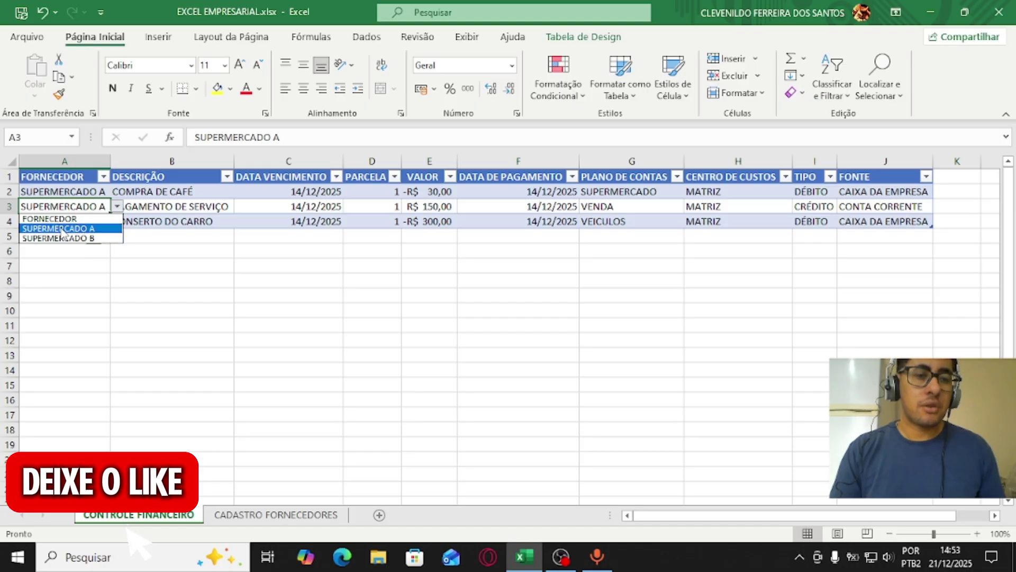
click(84, 238)
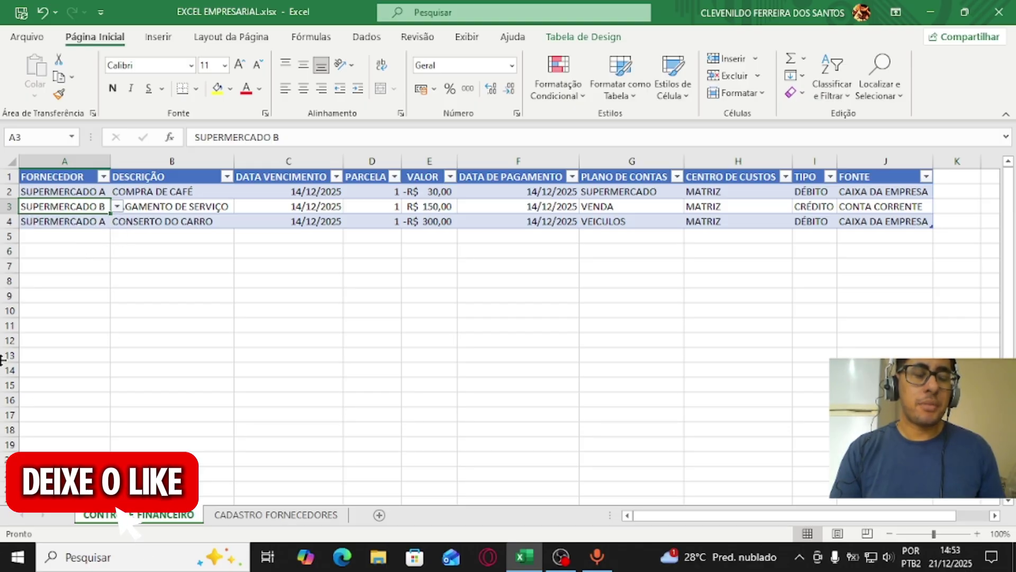
Step: Clear the supplier in cell A4 on the CONSERTO DO CARRO row and choose SUPERMERCADO B from its dropdown
click(104, 223)
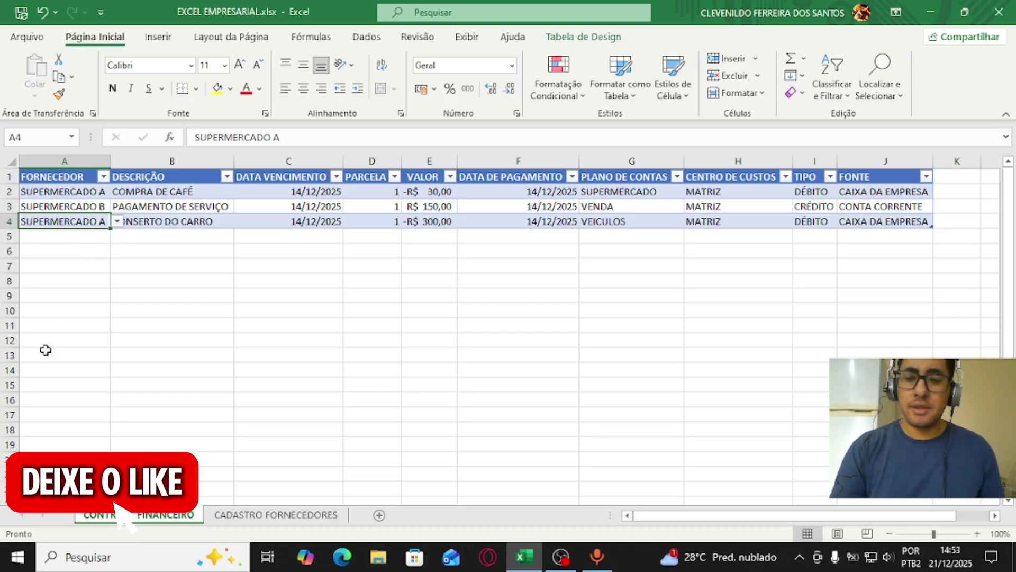
key(Delete)
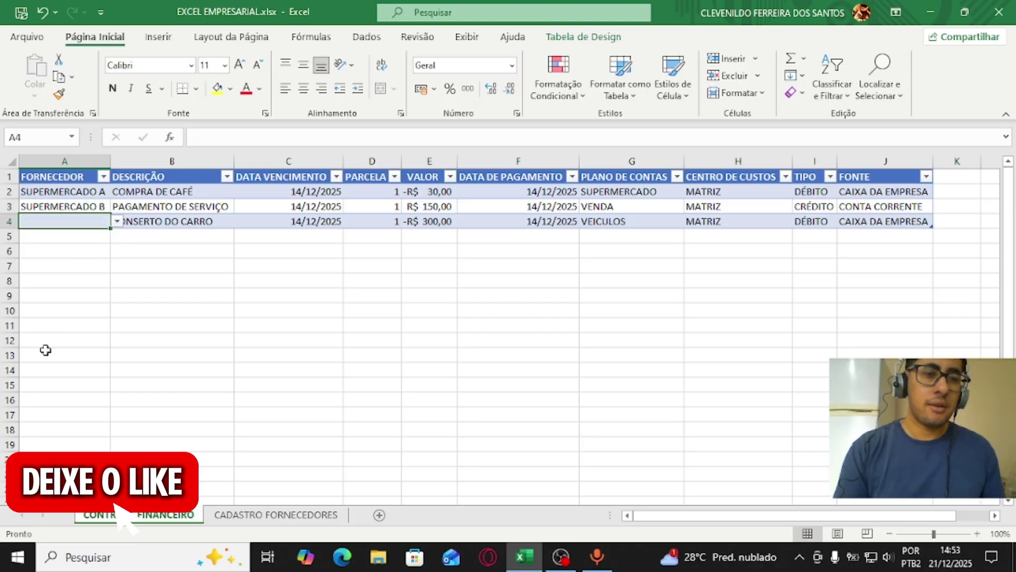
click(115, 223)
click(85, 254)
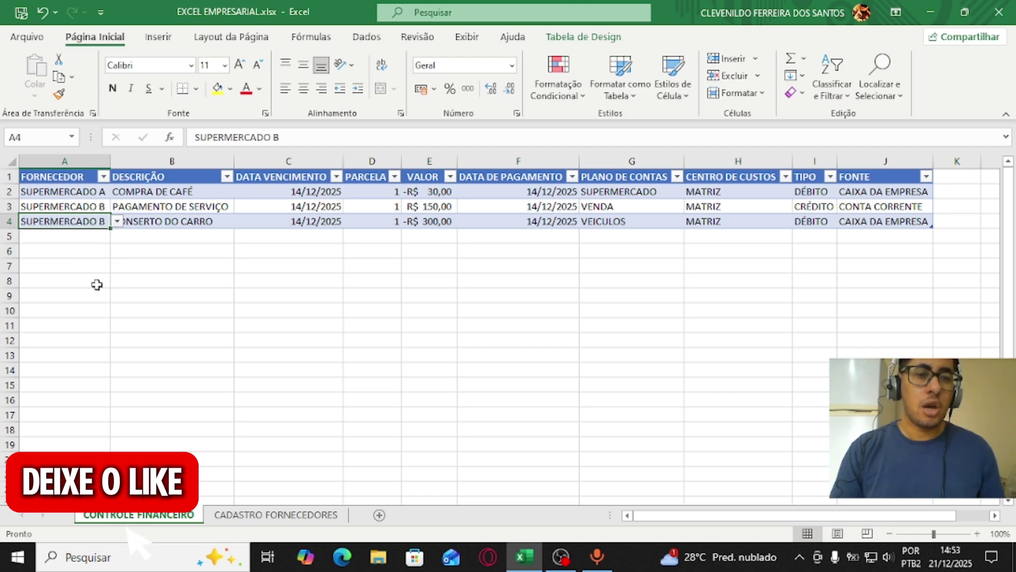
Step: Examine the FORNECEDOR column's filter list on CONTROLE FINANCEIRO and compare it with the suppliers on the CADASTRO FORNECEDORES sheet
click(104, 176)
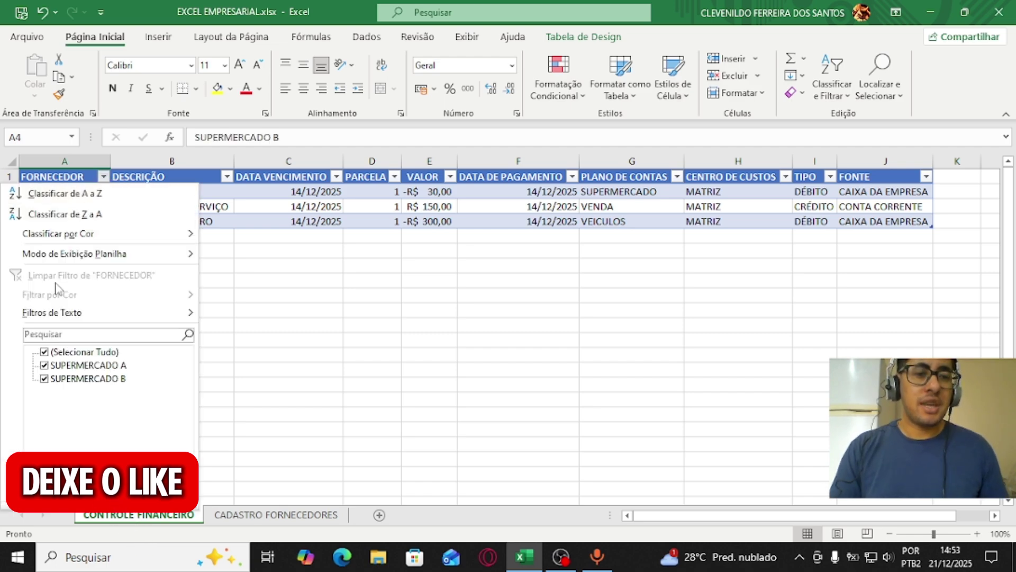
click(61, 335)
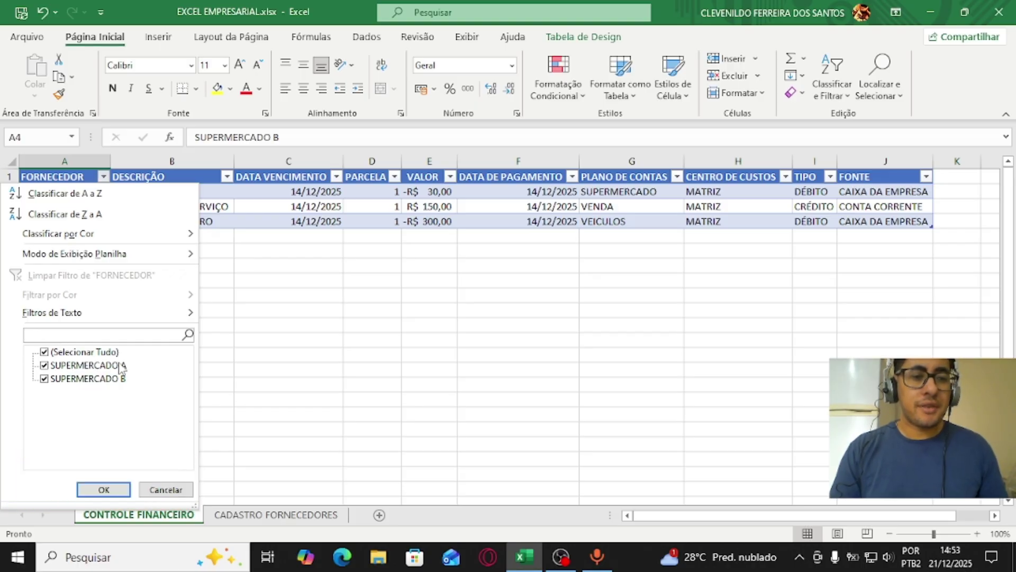
click(288, 513)
click(286, 514)
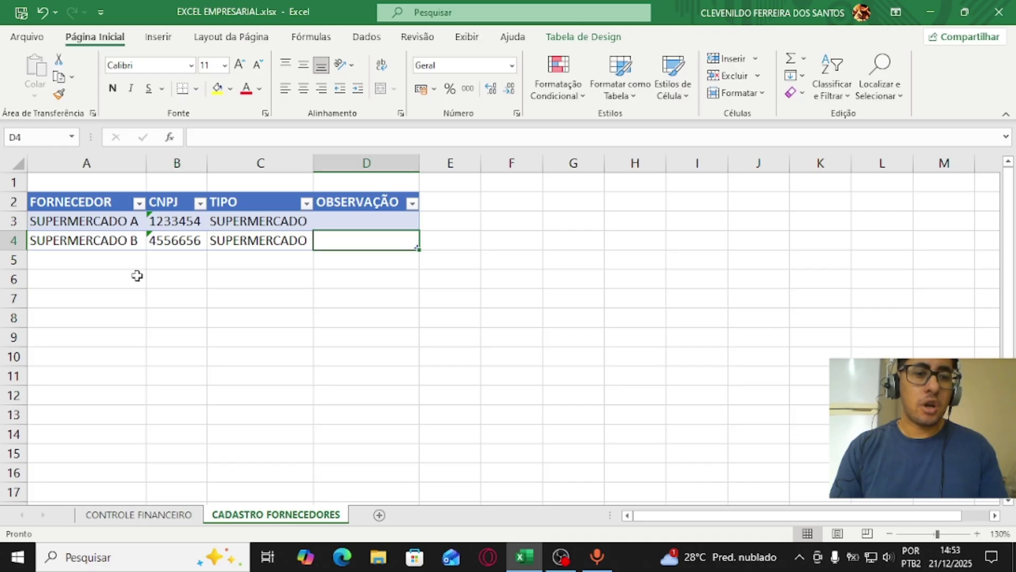
click(149, 516)
click(87, 206)
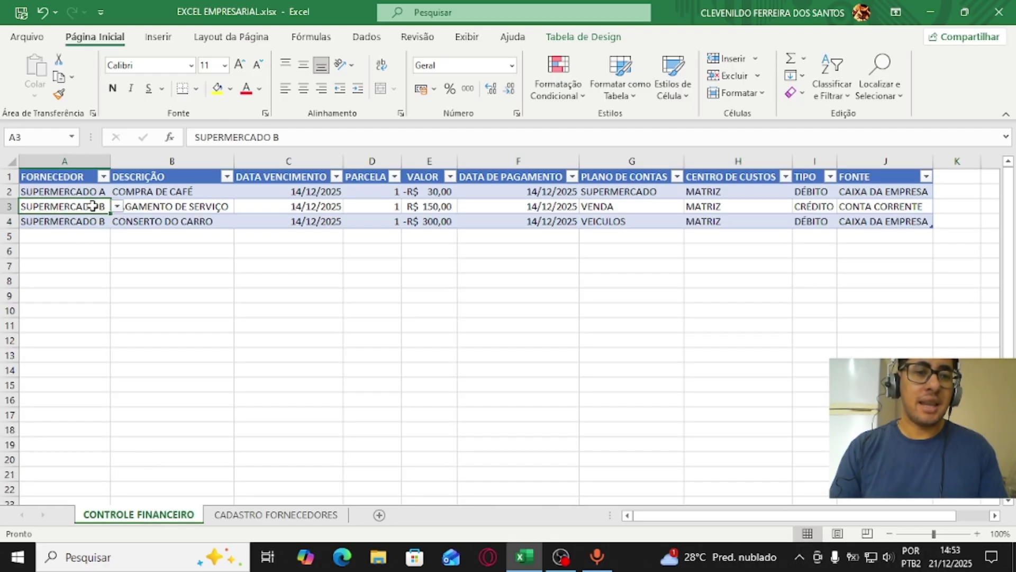
click(103, 176)
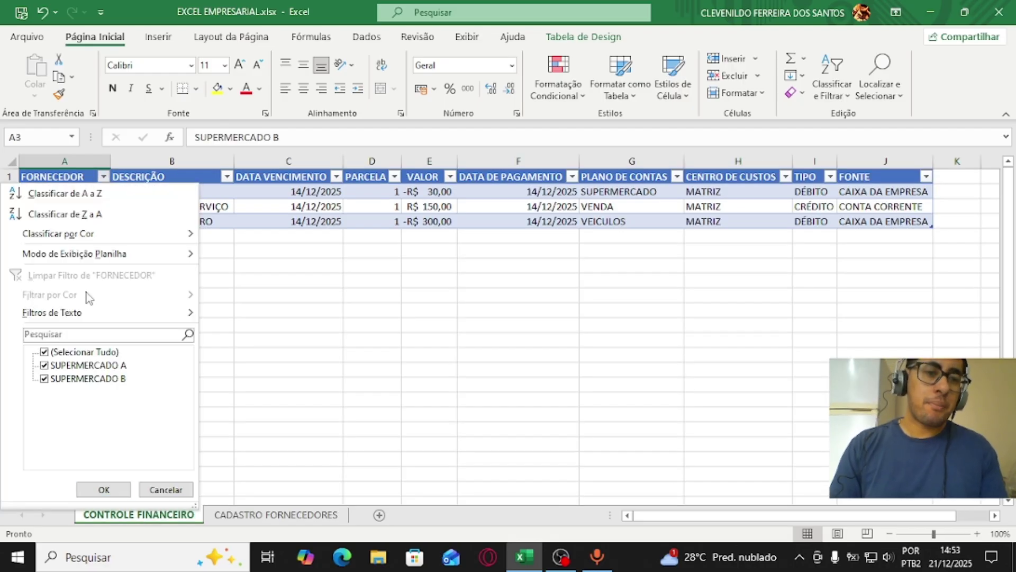
click(66, 337)
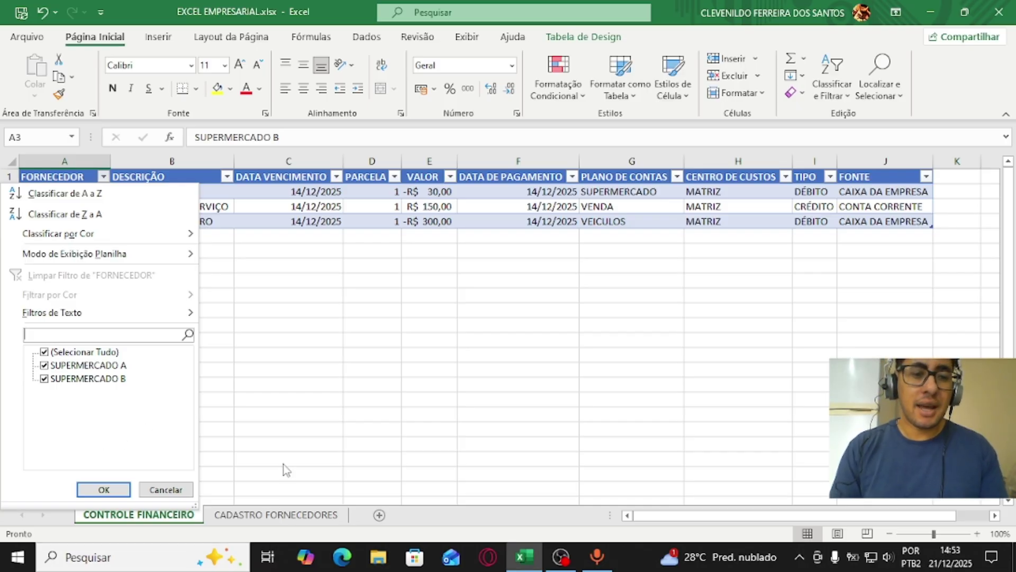
click(321, 434)
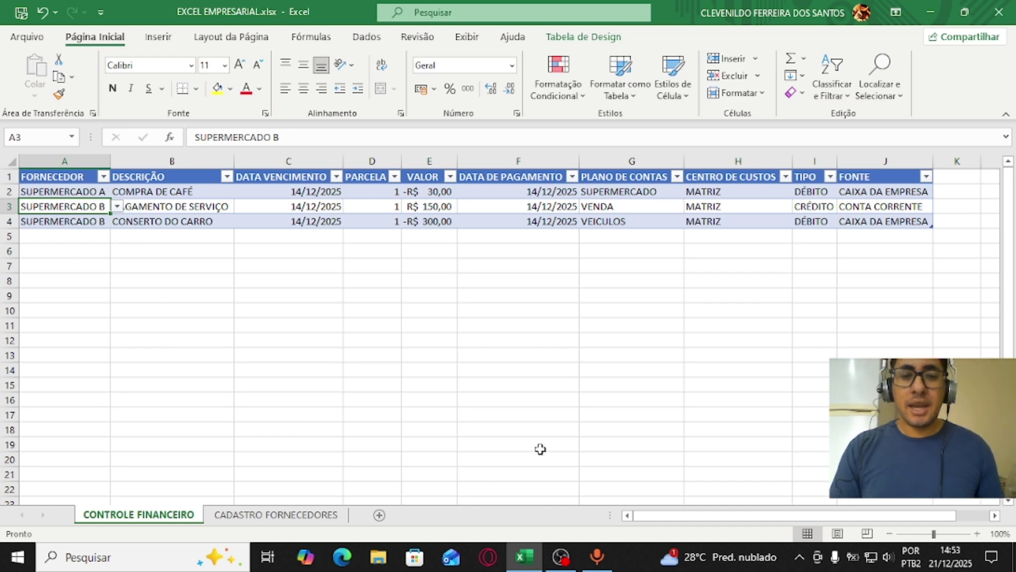
Step: On the CADASTRO FORNECEDORES sheet, enter the headers CENTRO DE CUSTO in F2 and TIPO in G2
click(275, 514)
click(507, 198)
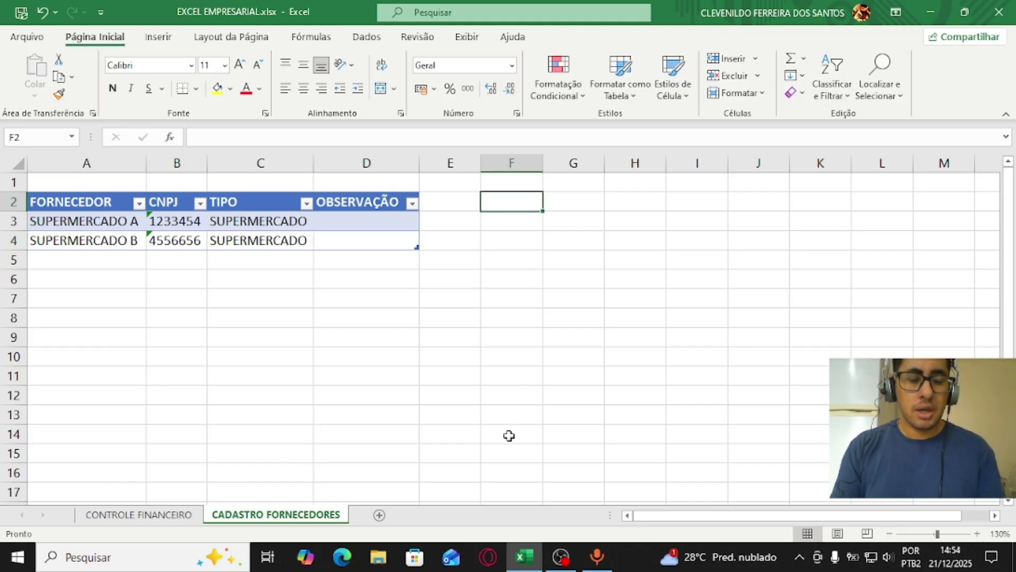
text(CENTRO DE CUSTO)
key(Tab)
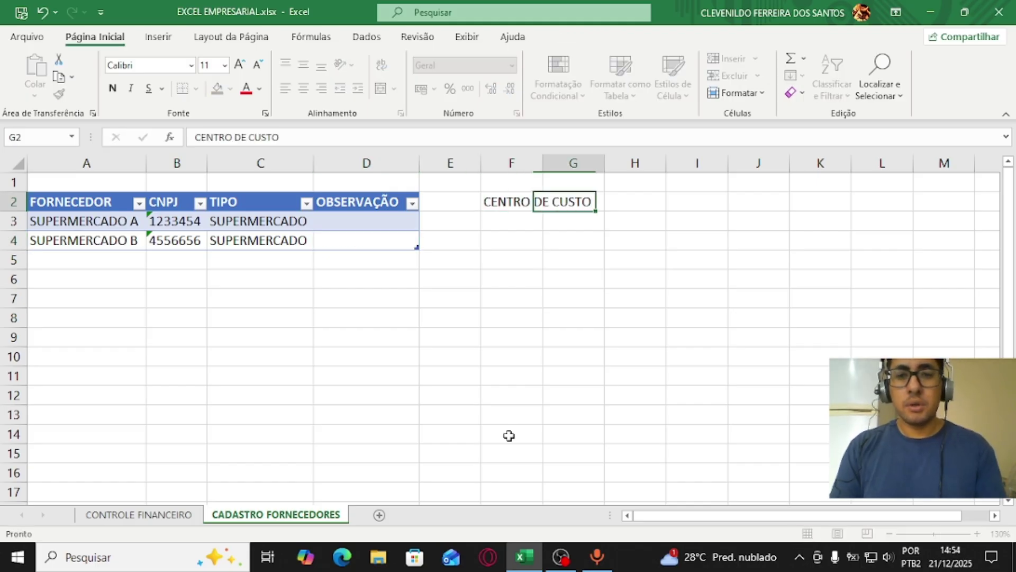
text(TIPO)
key(Return)
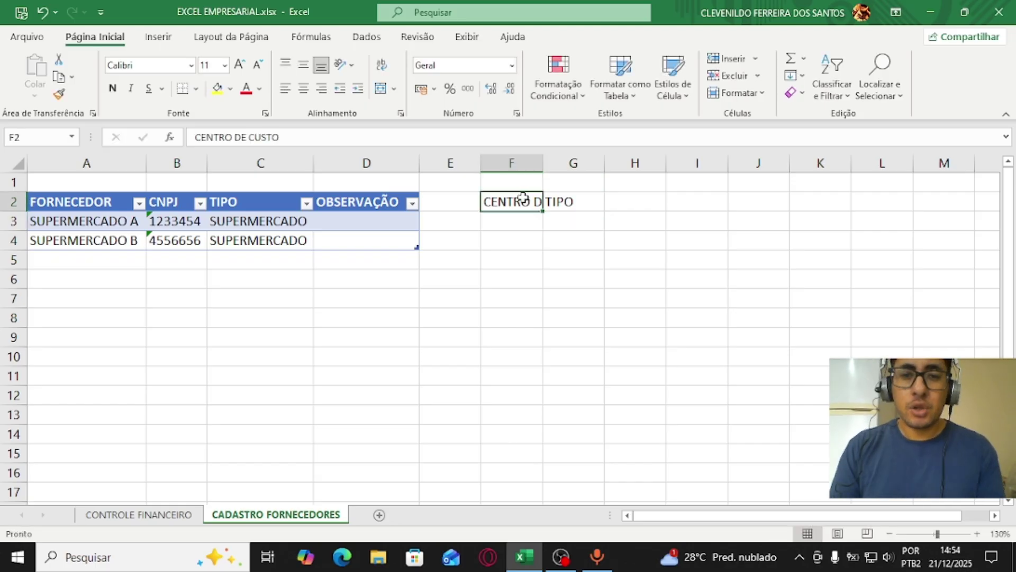
Step: Convert the range F2:G3 into a table with headers
drag(524, 200, 579, 221)
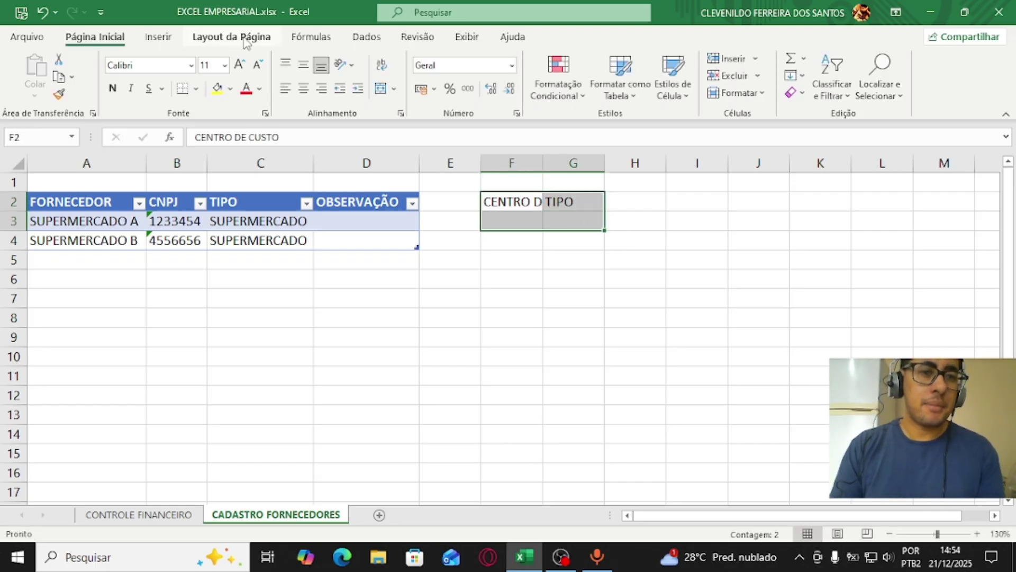
click(158, 37)
click(138, 75)
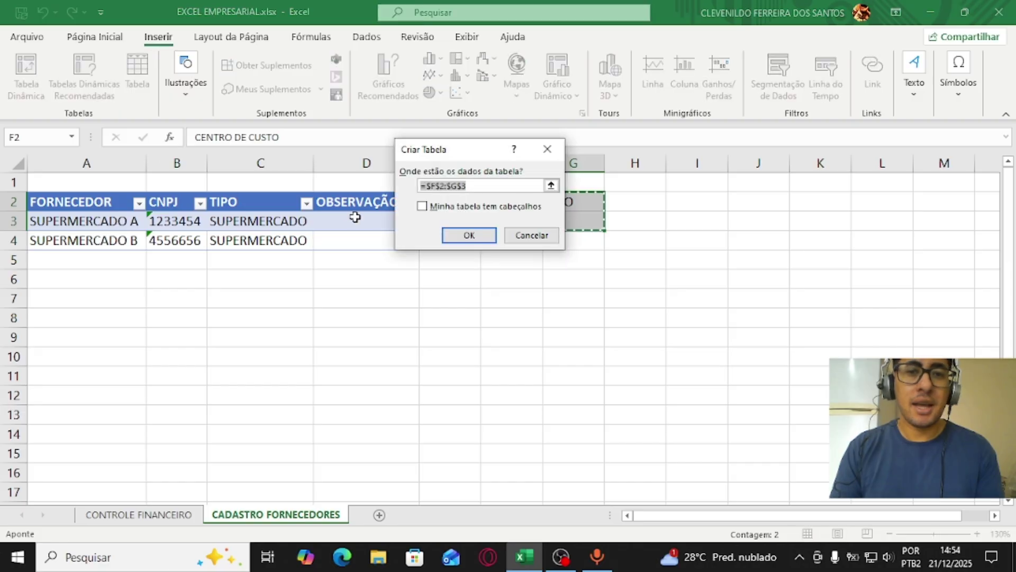
click(422, 206)
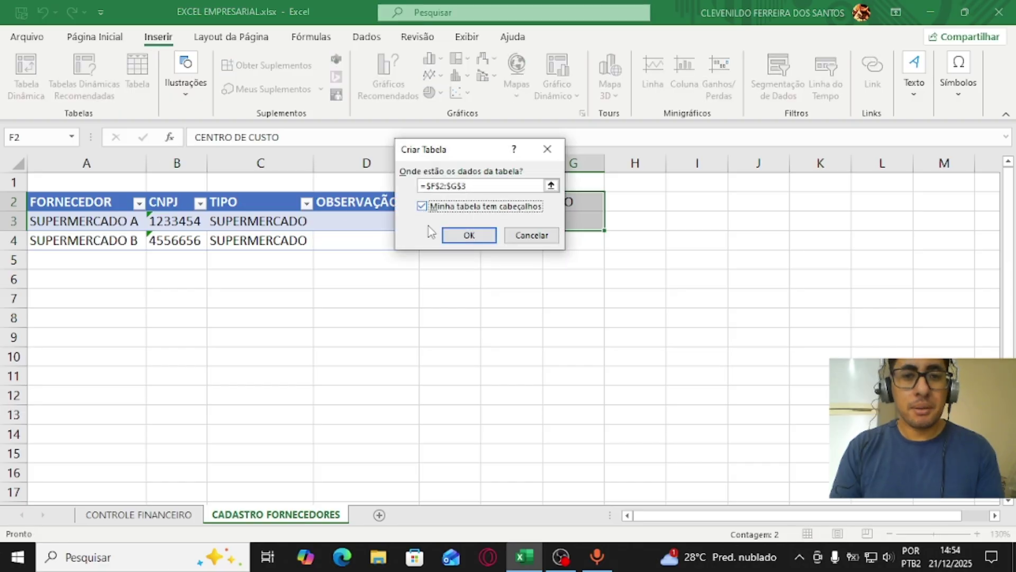
click(469, 236)
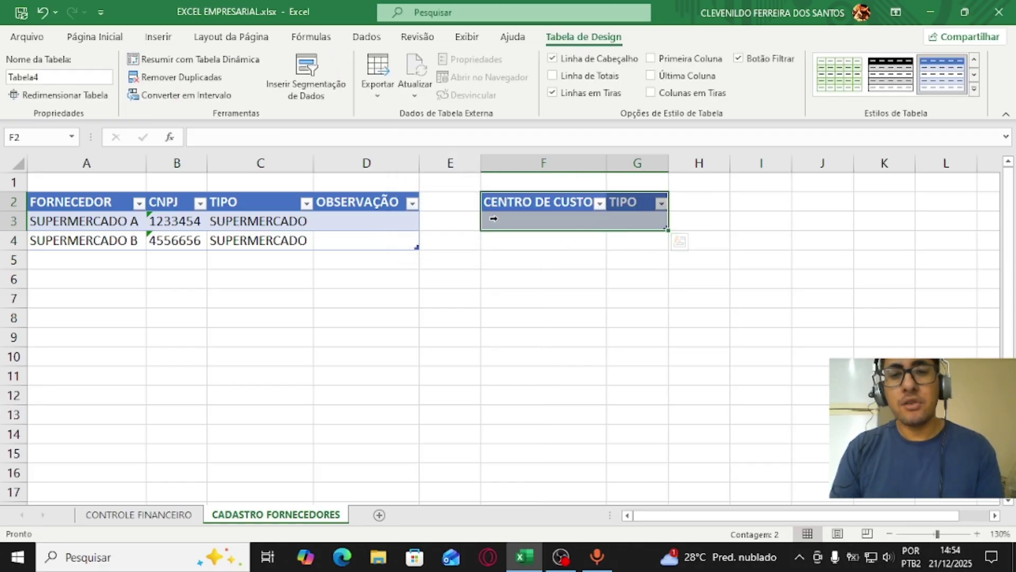
Step: Fill the first cost centre row with MATRIZ in F3 and FILIAL as its TIPO in G3
click(562, 224)
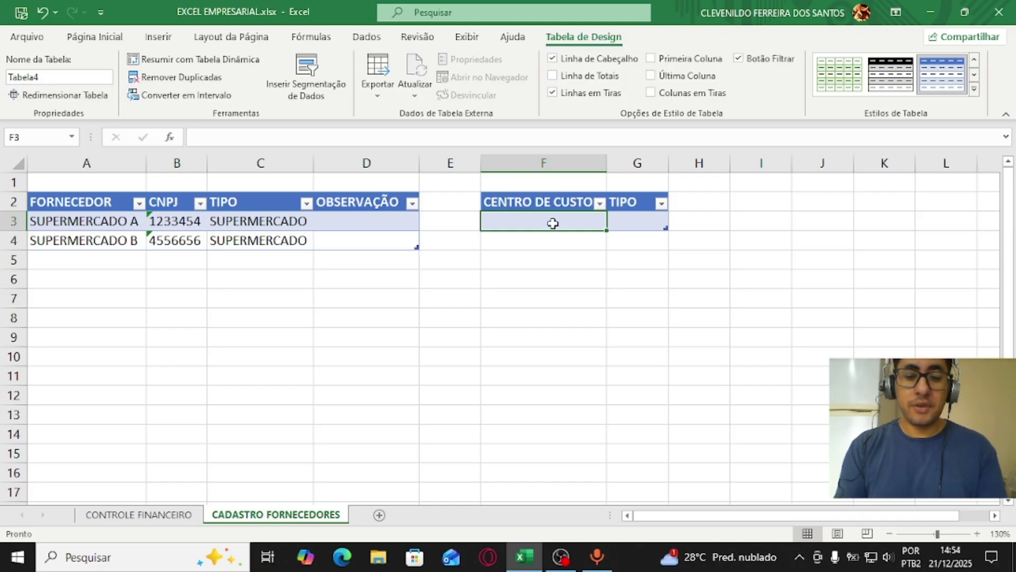
text(MATRIZ)
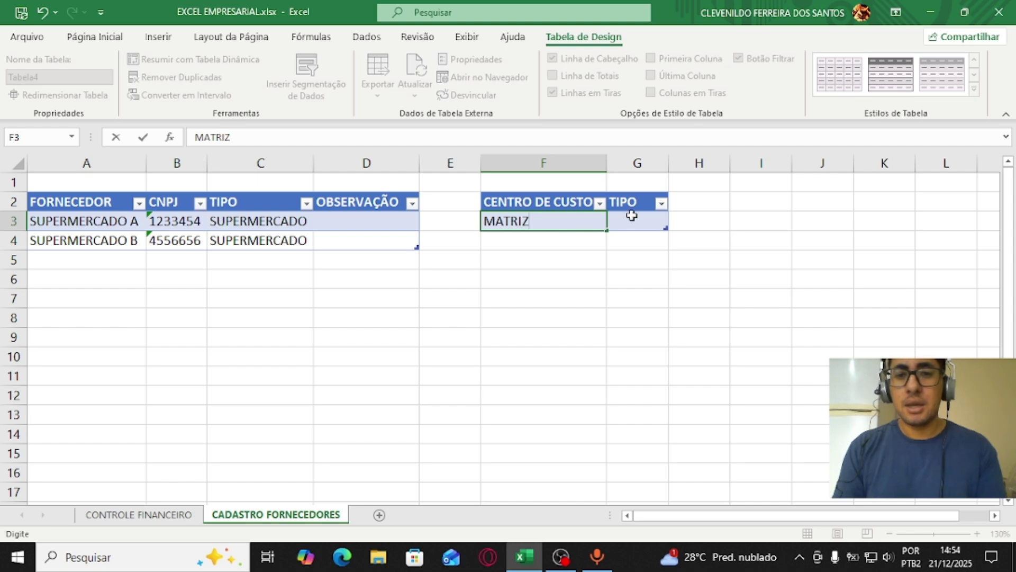
key(Tab)
text(FI)
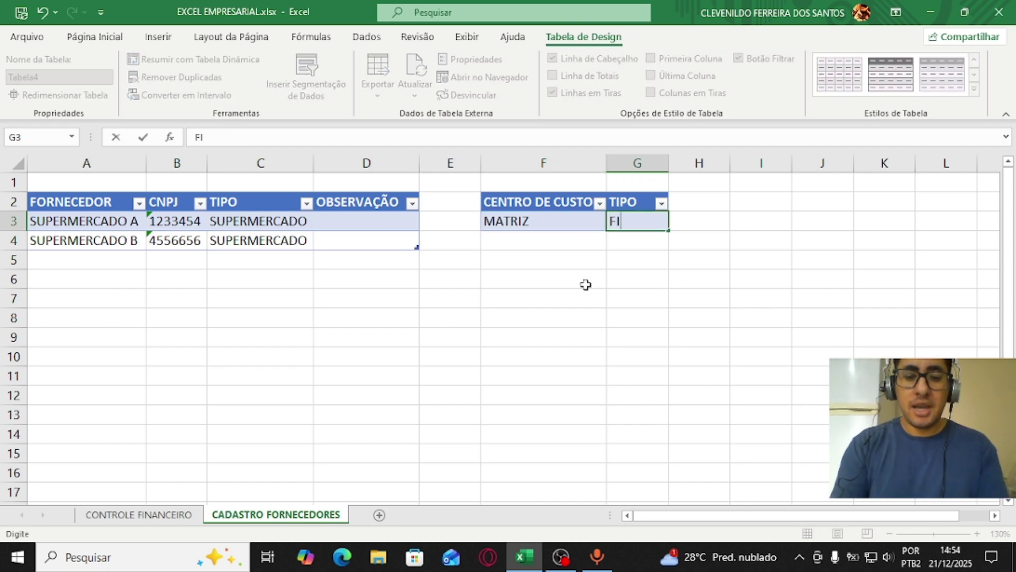
text(LIAL)
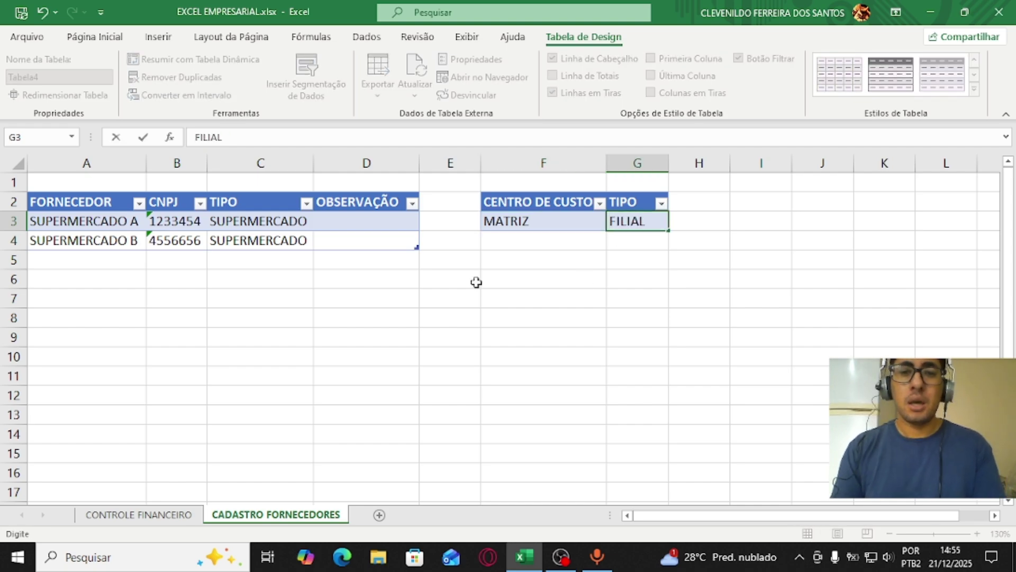
Step: Add a second cost centre row with ADM in F4 and SETOR as its TIPO in G4
click(532, 239)
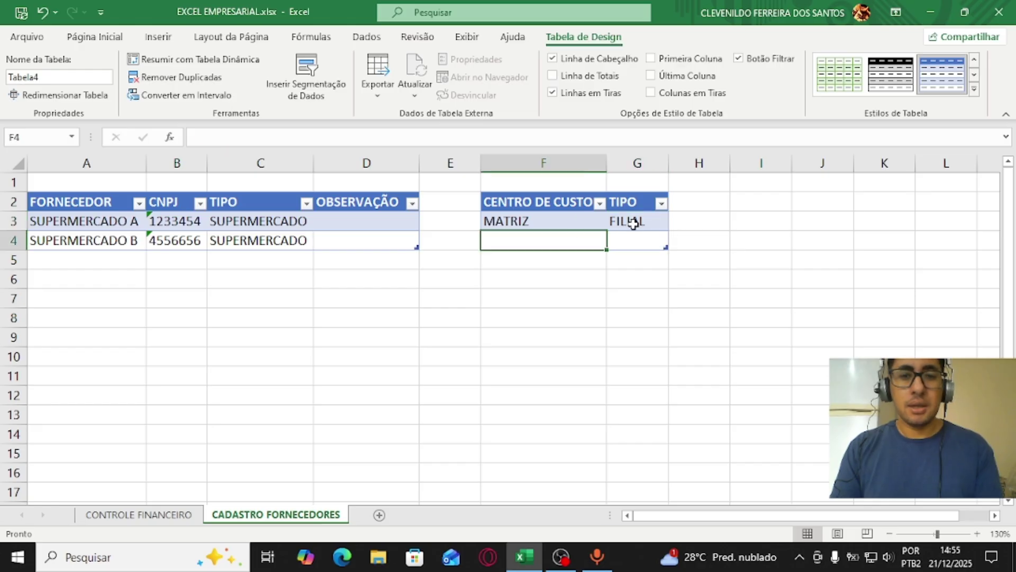
text(ADD)
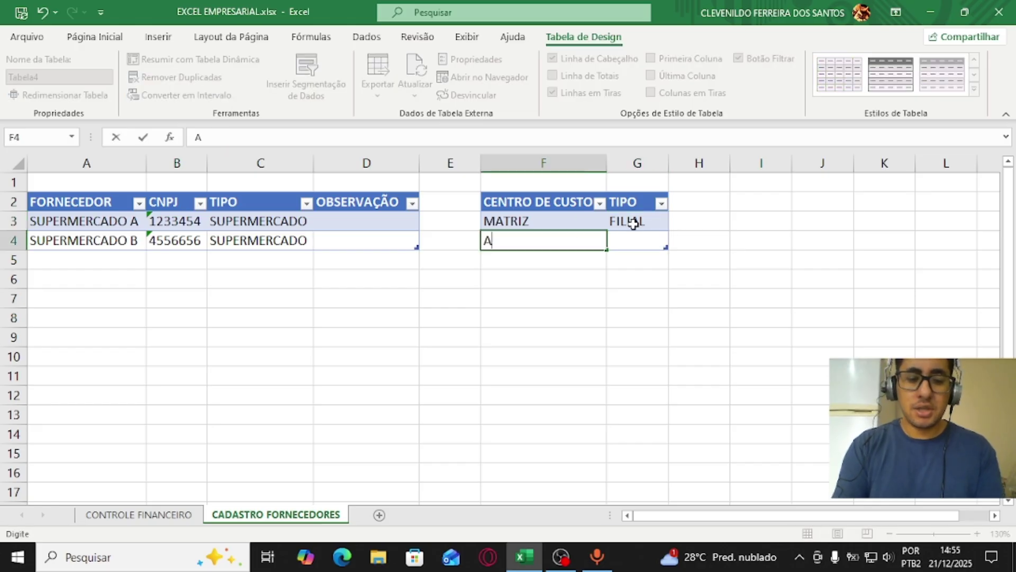
key(BackSpace)
key(BackSpace)
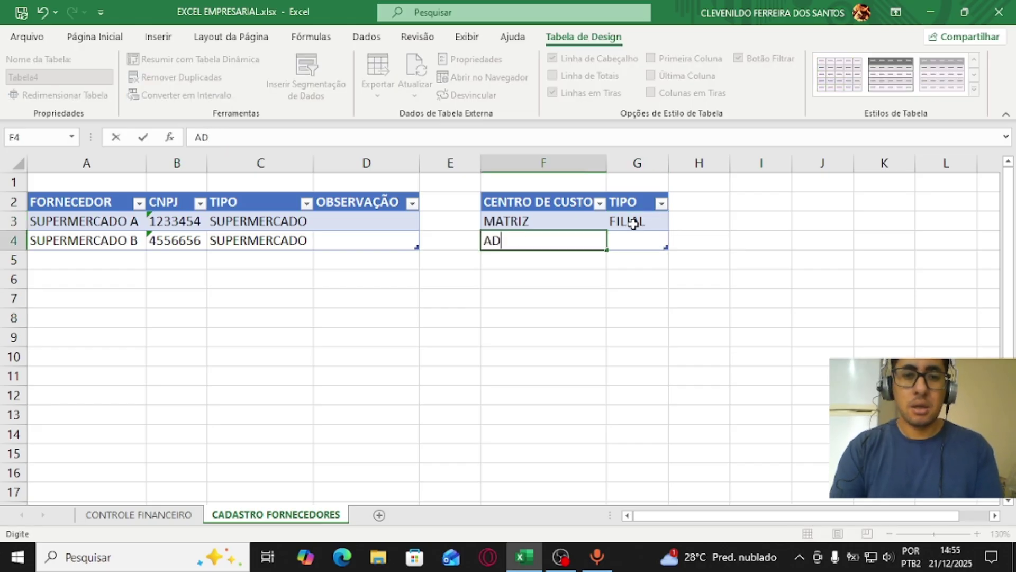
text(M)
click(627, 237)
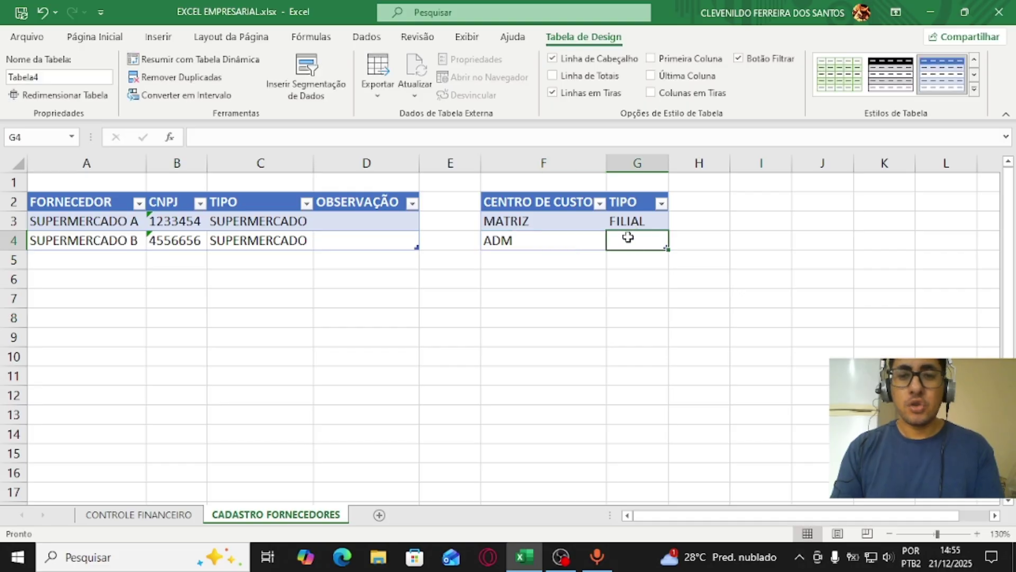
text(SETOR)
click(529, 241)
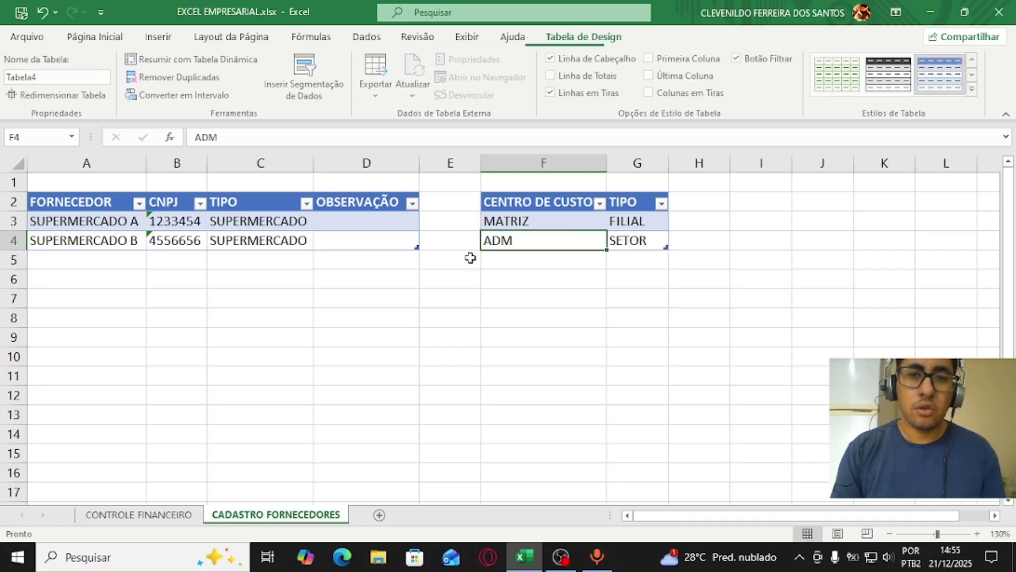
Step: Rename the cost centre table as CAD_CENTRODECUSTO
click(54, 78)
text(CAD_CENTRODECUSTO)
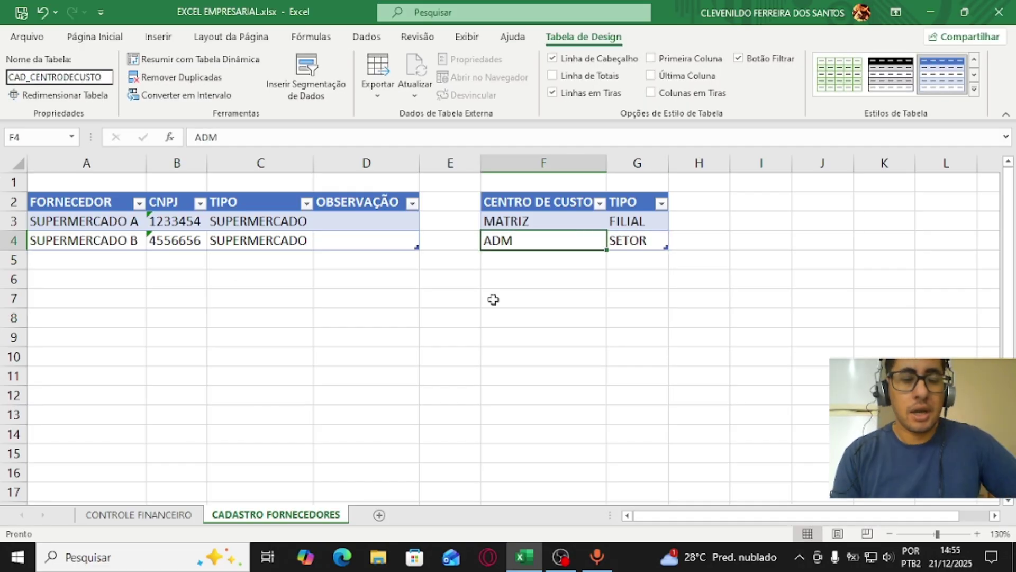
key(Return)
Step: Define a workbook-scoped name CENTRO_DE_CUSTO that refers to the CENTRO DE CUSTO column, cells F2 to F4 including the header
key(Up)
key(Up)
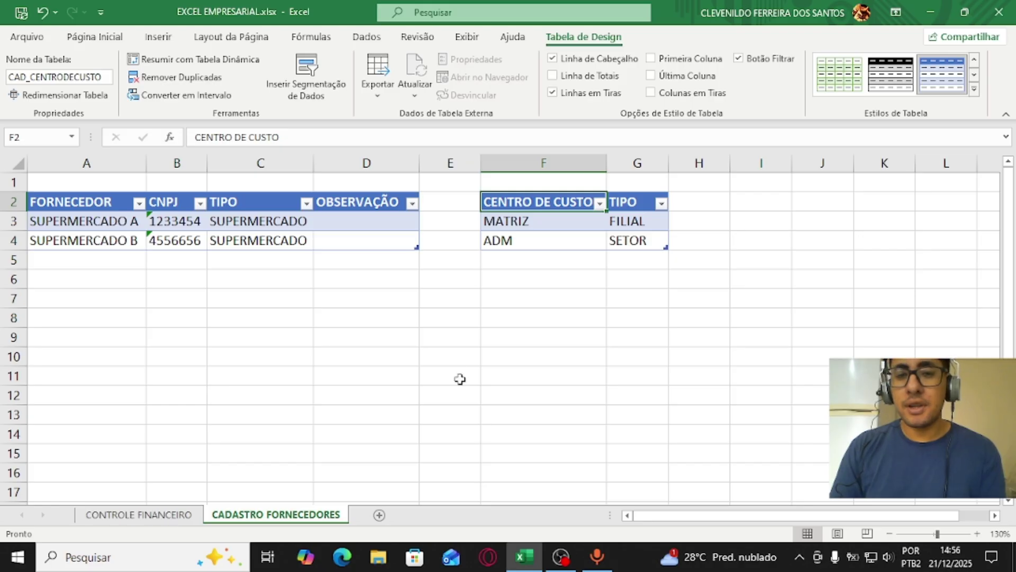
shift+click(563, 245)
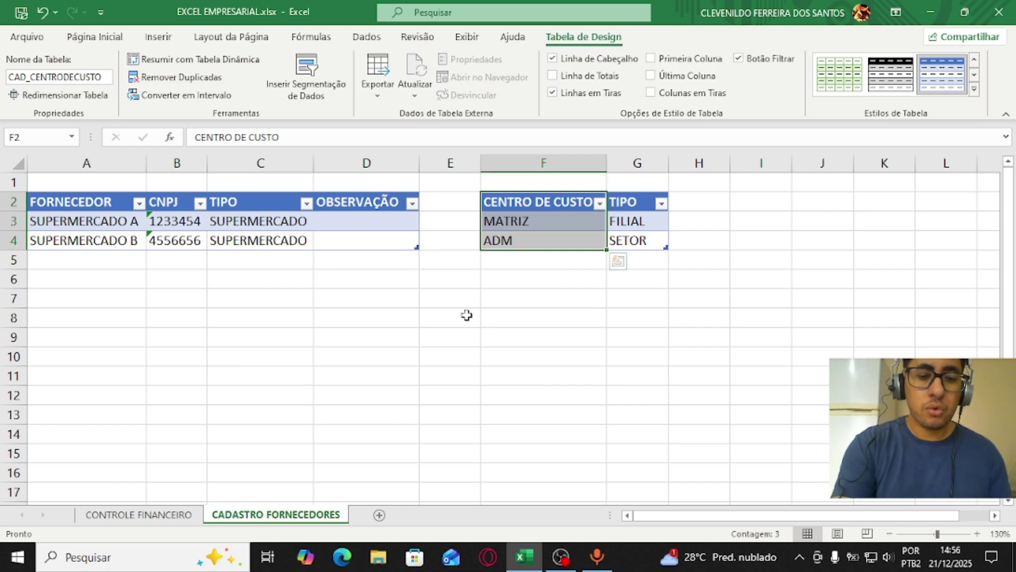
key(ctrl+F3)
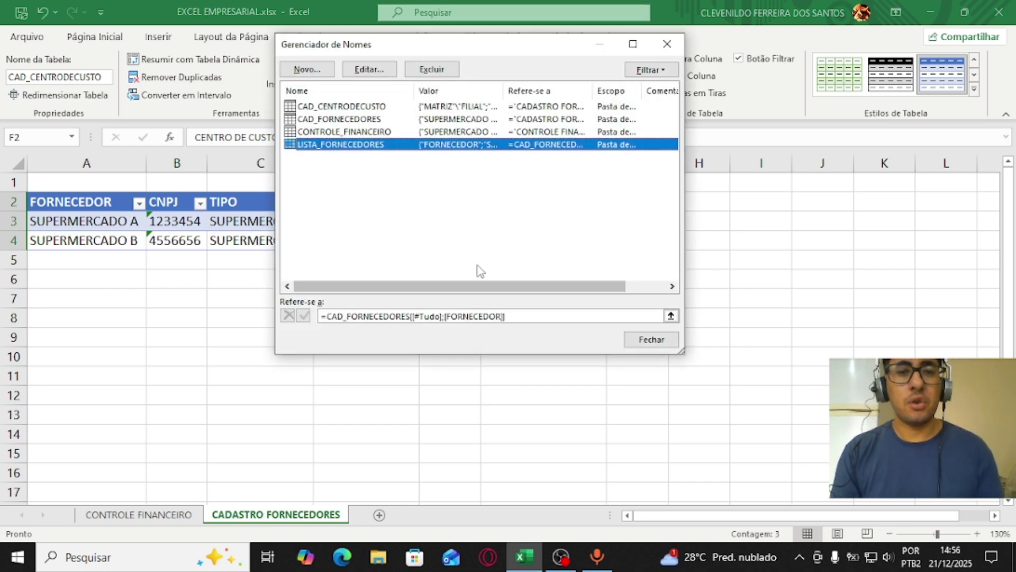
click(354, 109)
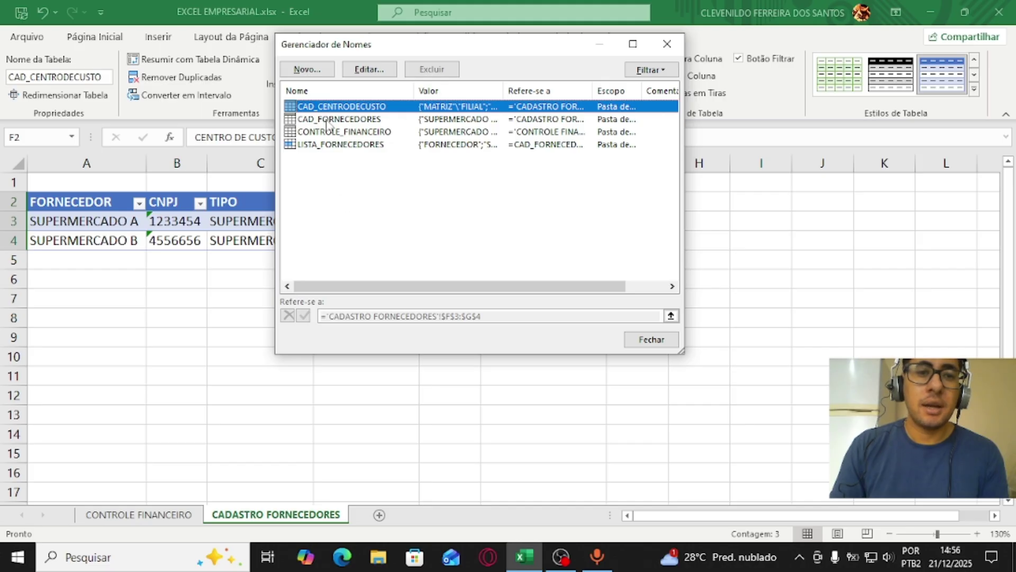
click(316, 71)
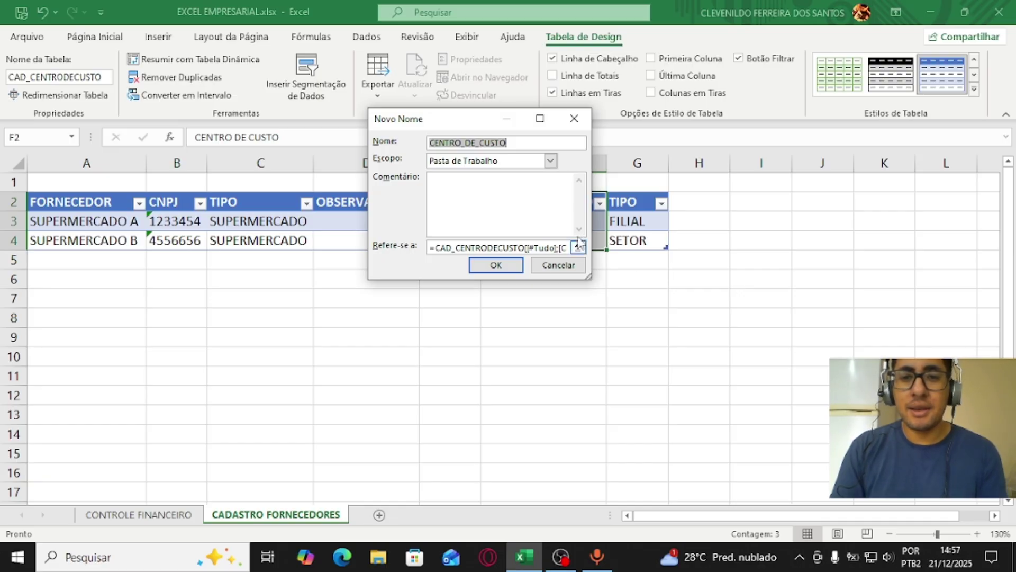
click(496, 265)
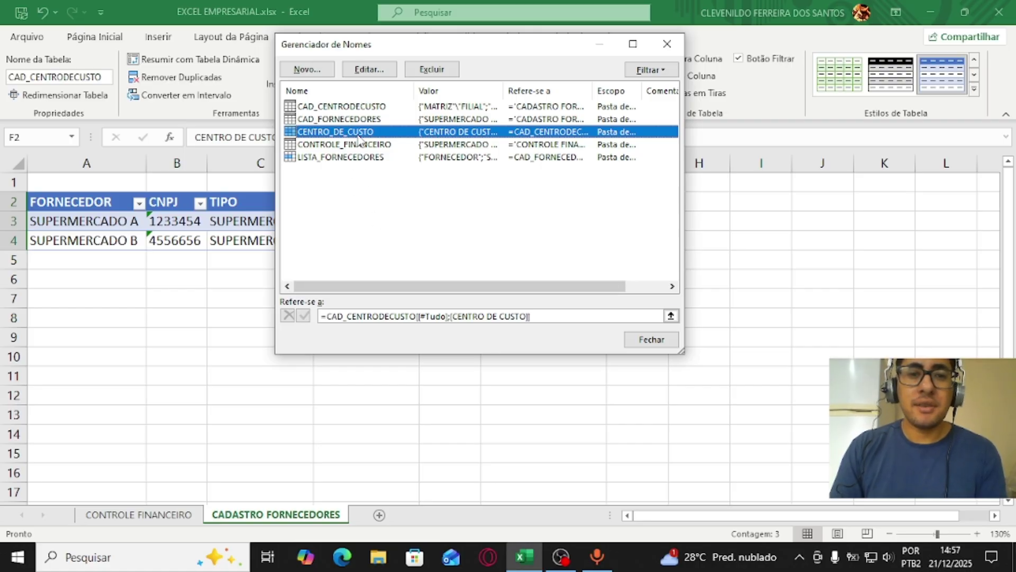
click(651, 339)
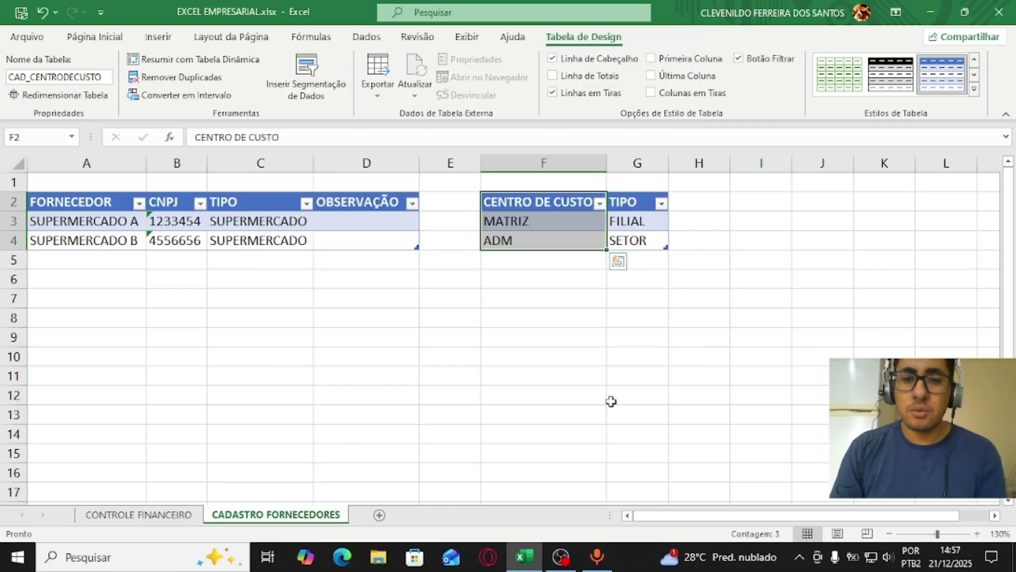
Step: On CONTROLE FINANCEIRO, restrict CENTRO DE CUSTOS cell H2 to a validation list sourced from =CENTRO_DE_CUSTO and copy it down to H4
click(139, 515)
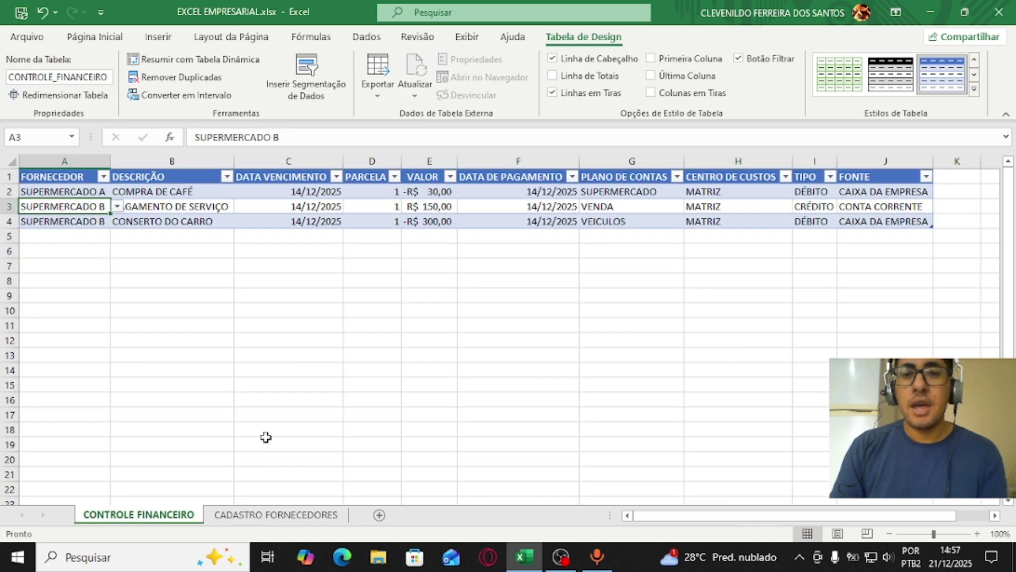
click(743, 189)
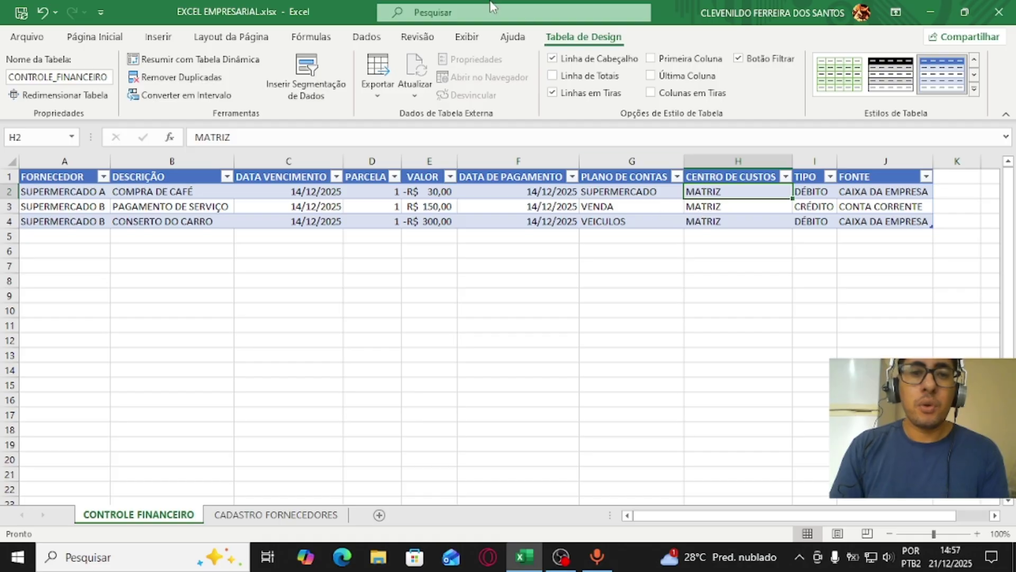
click(366, 38)
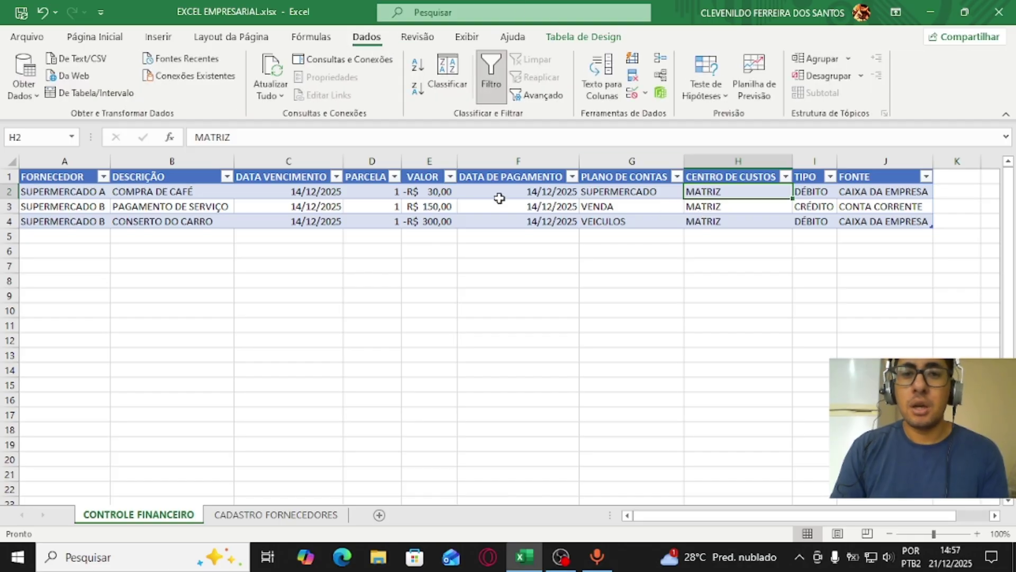
click(632, 95)
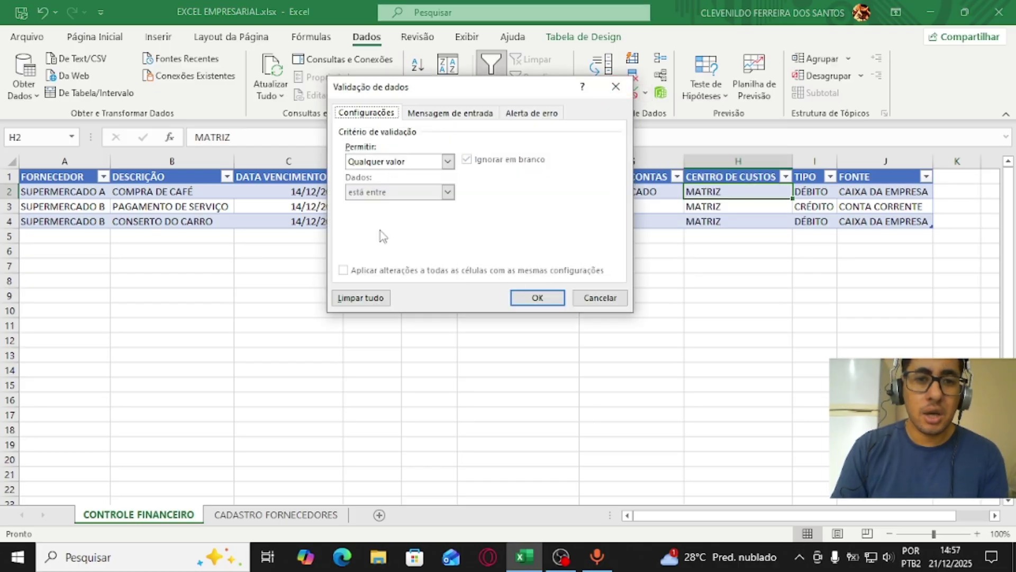
click(448, 162)
click(402, 204)
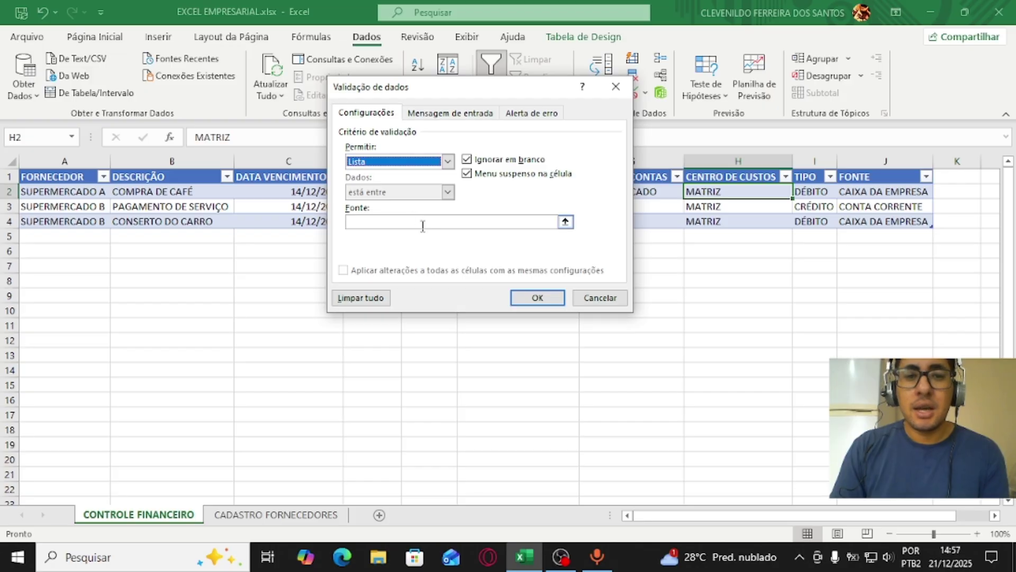
click(422, 222)
text(=CENTRO_DE_CUSTO)
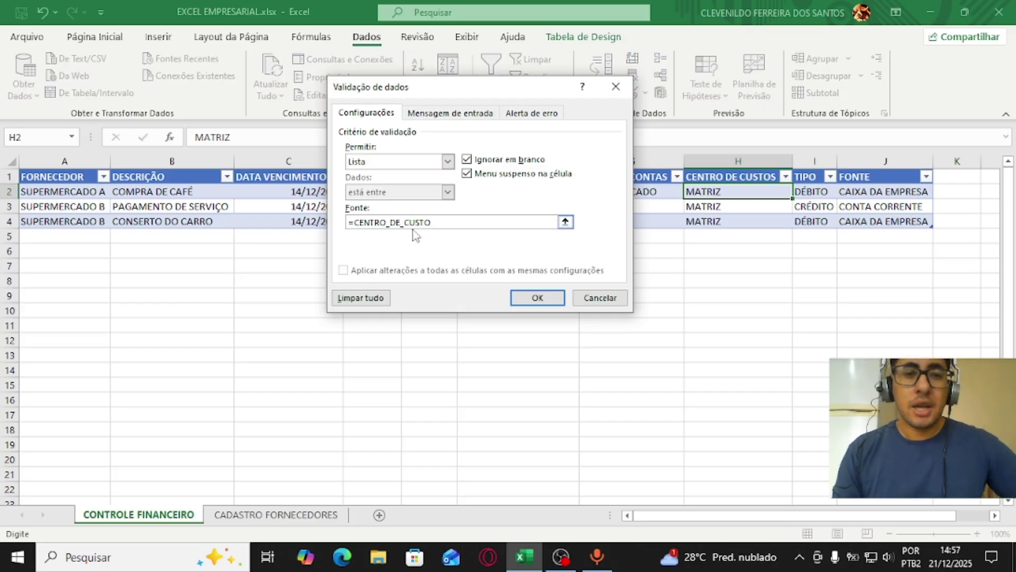
click(537, 297)
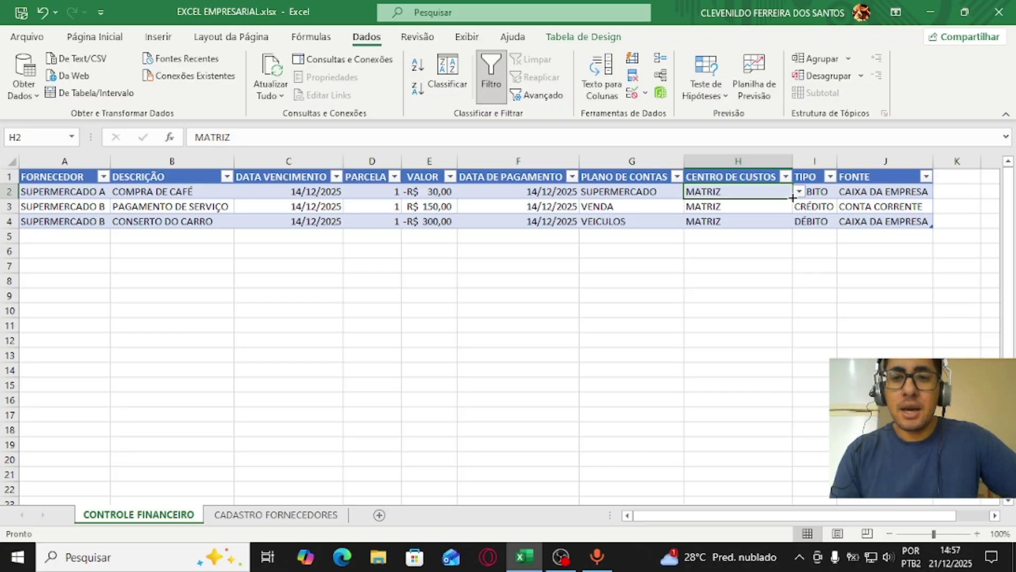
drag(792, 197, 794, 233)
click(741, 278)
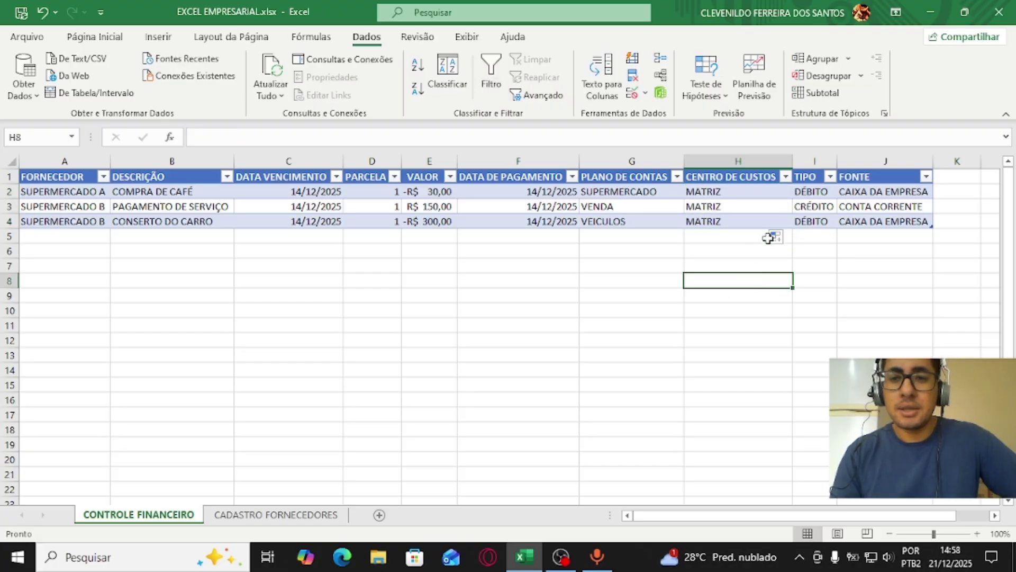
Step: Choose cost centres from the CENTRO DE CUSTOS dropdowns: ADM in H2, MATRIZ in H3 and ADM in H4
click(778, 194)
click(799, 191)
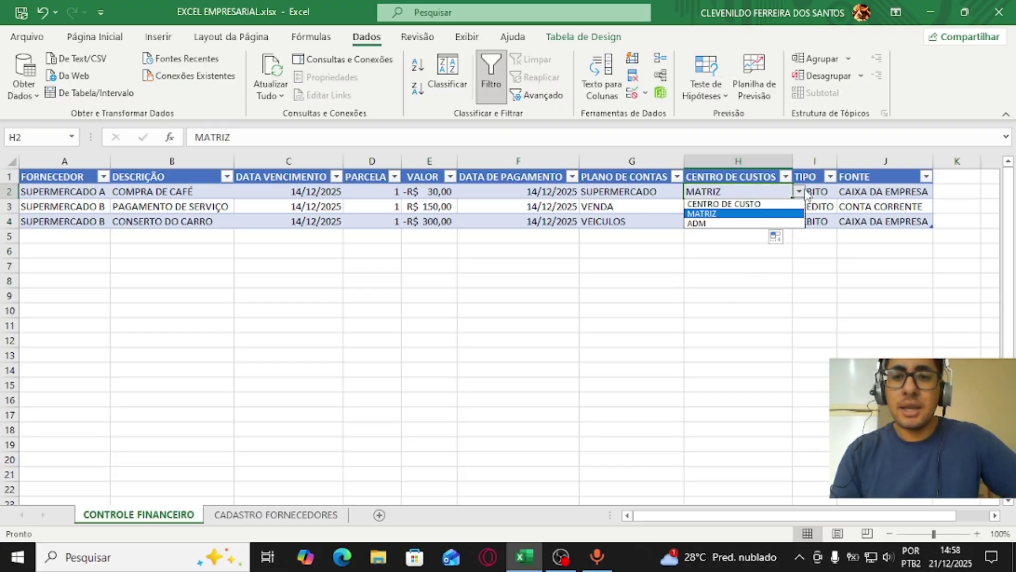
click(737, 223)
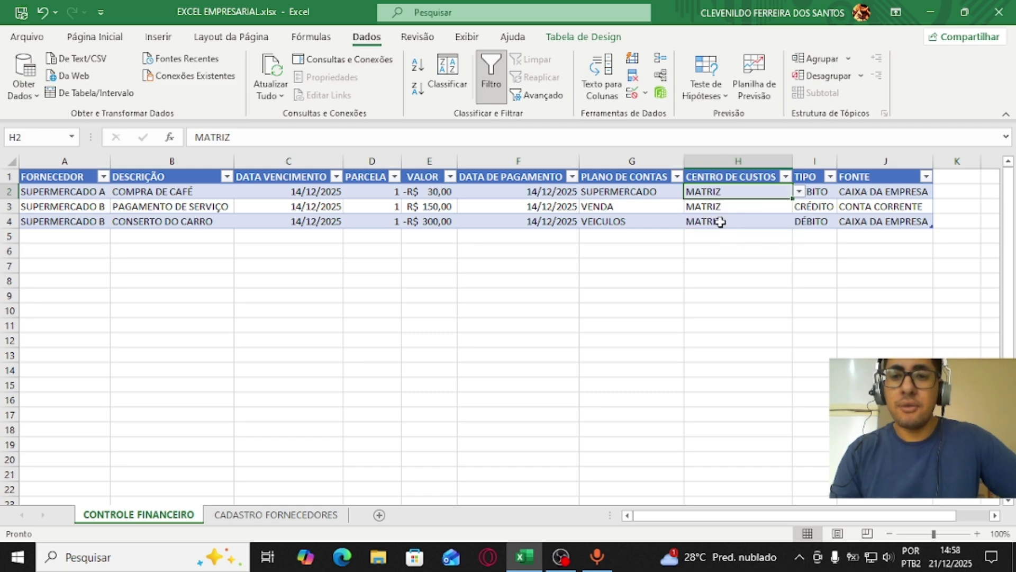
click(755, 210)
click(798, 206)
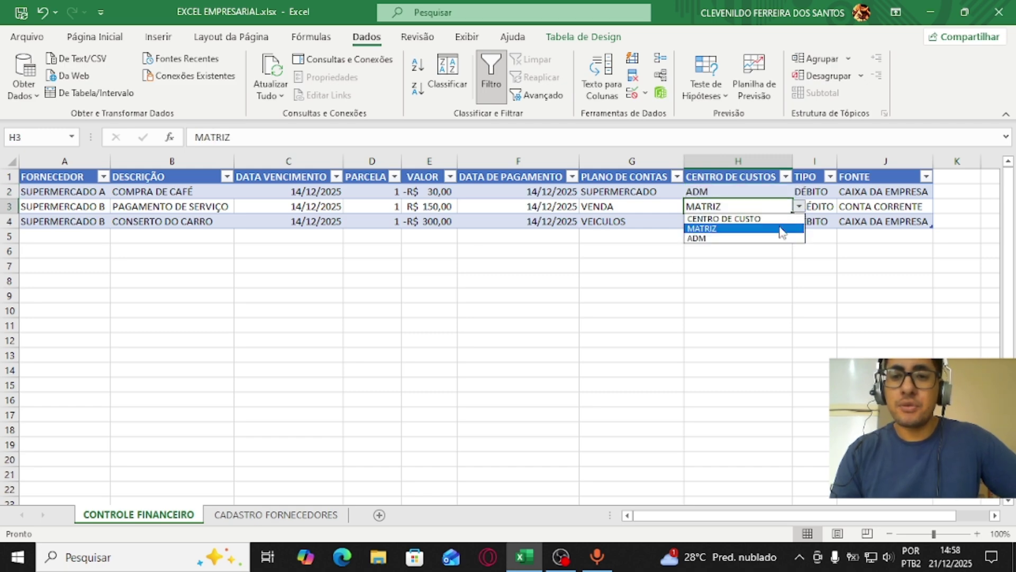
click(741, 231)
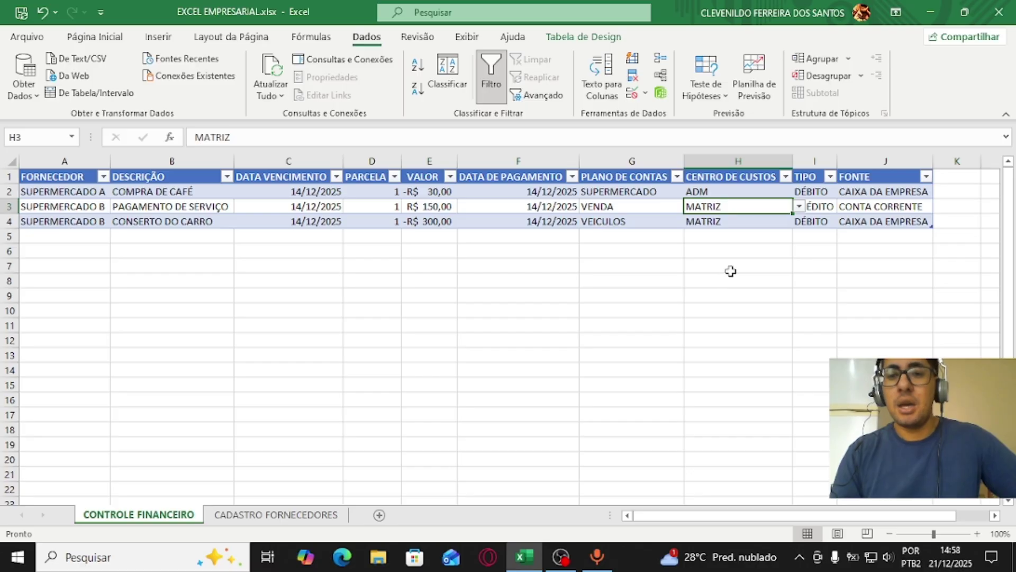
click(757, 222)
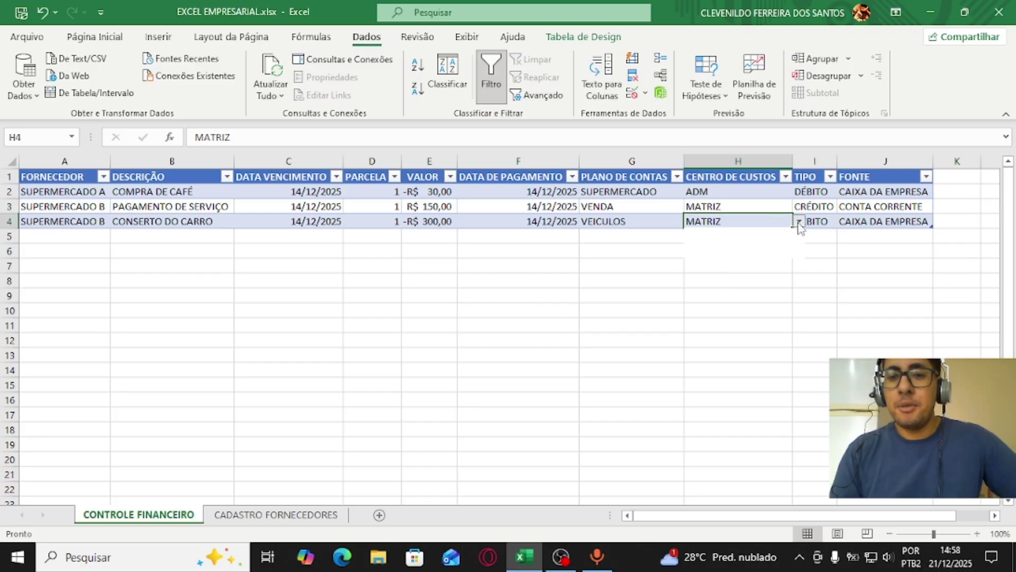
click(798, 222)
click(772, 256)
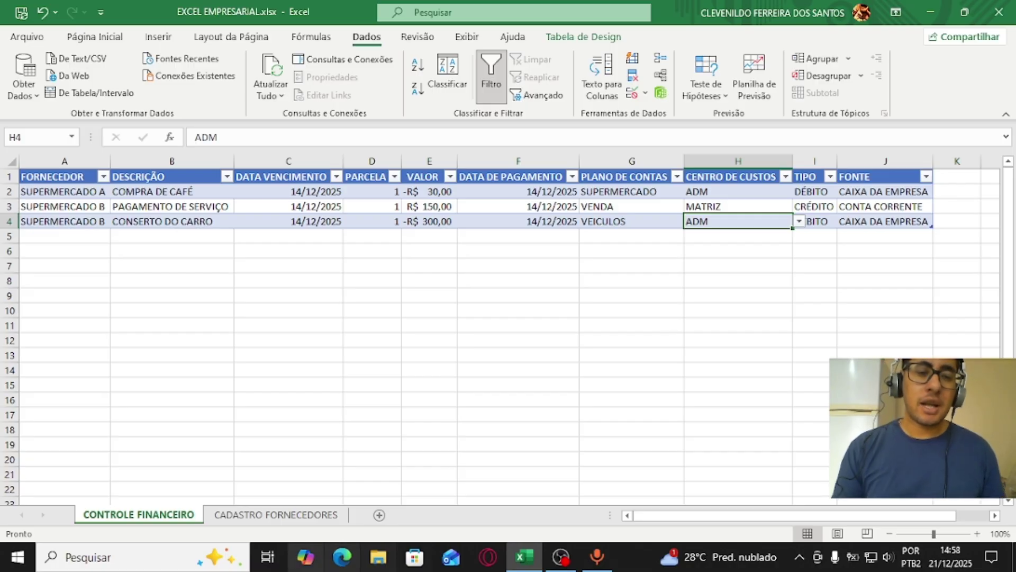
Step: On CADASTRO FORNECEDORES, add a third cost centre row with MARKETING in F5 and SETOR as its TIPO in G5
click(276, 514)
click(650, 239)
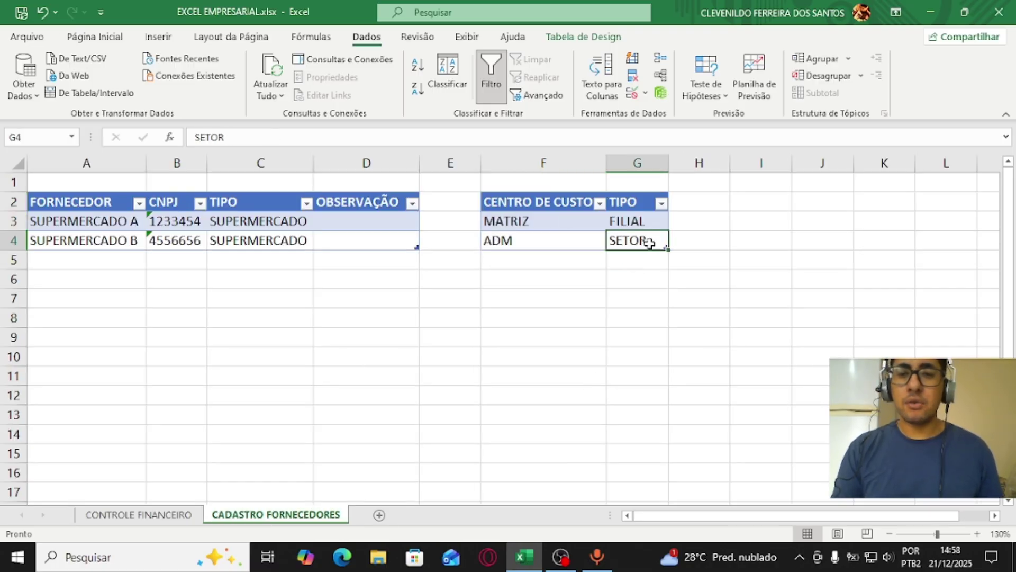
key(Tab)
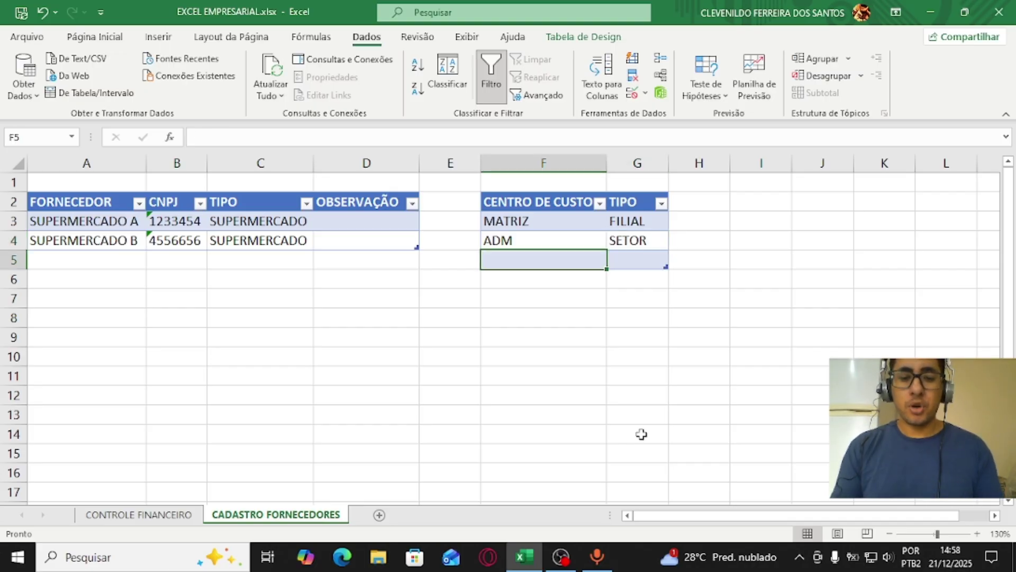
text(MARKETING)
key(Tab)
text(S)
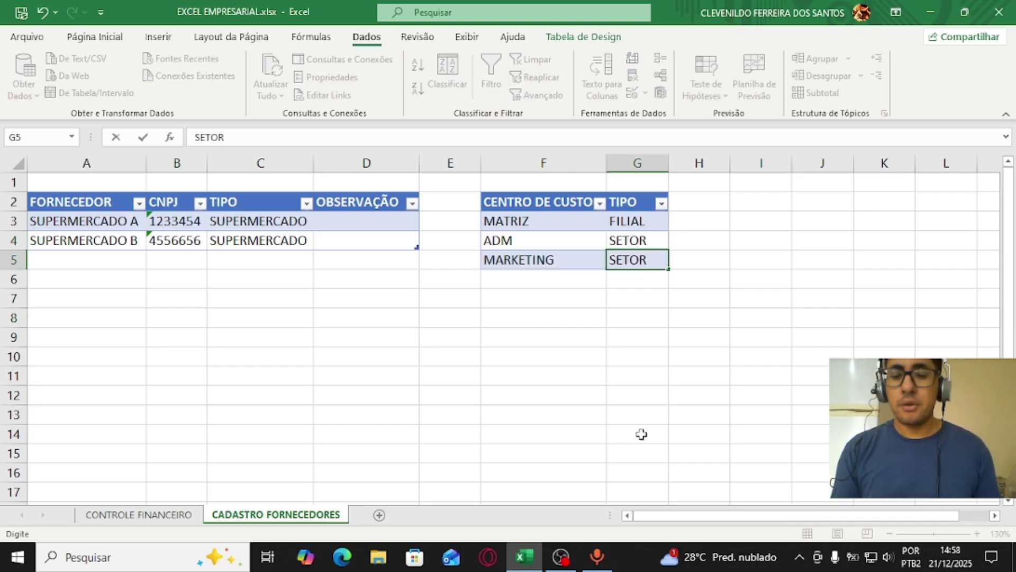
key(Return)
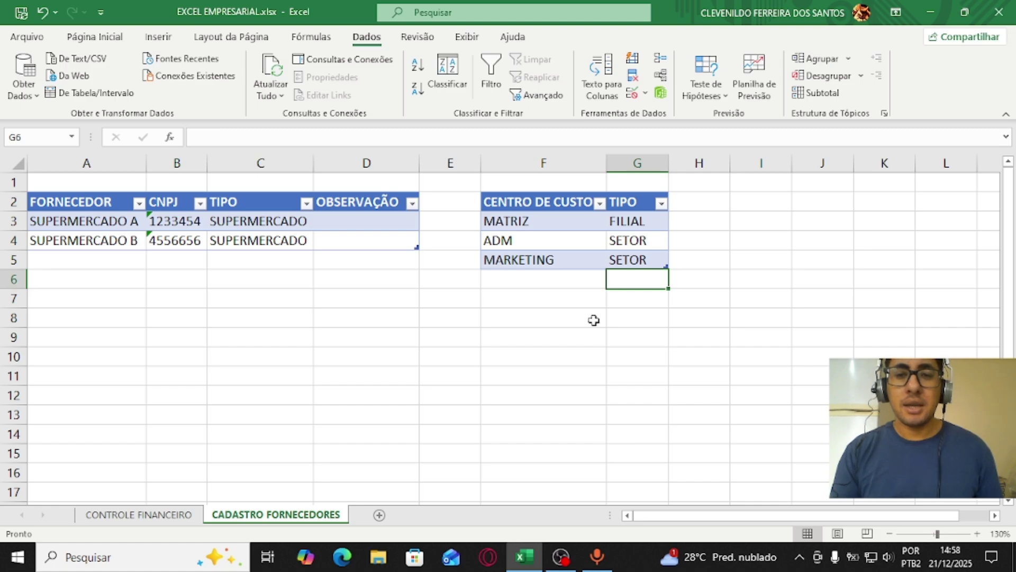
Step: On CONTROLE FINANCEIRO, set the cost centre in H4 to MARKETING from its dropdown list
click(178, 514)
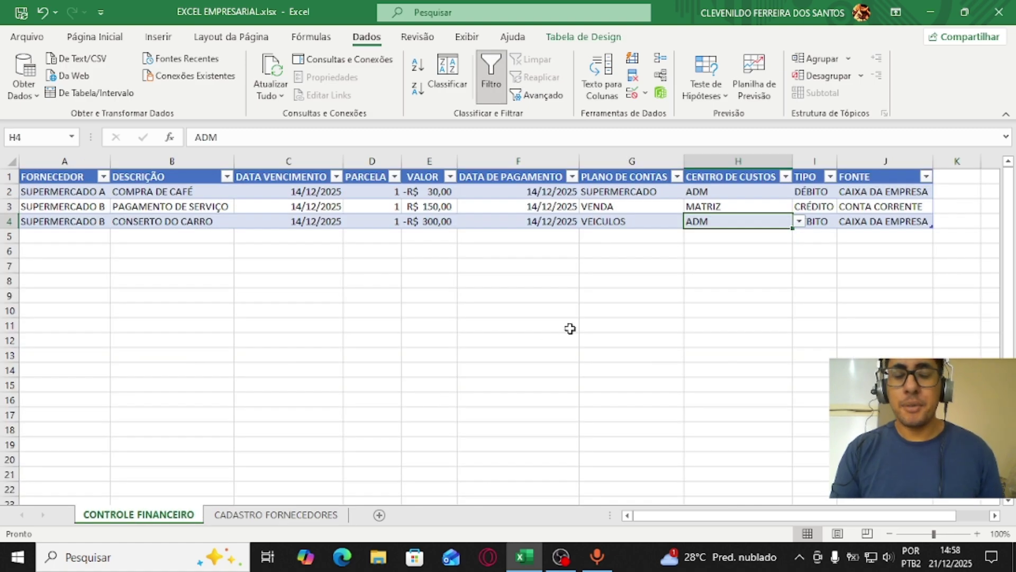
click(799, 222)
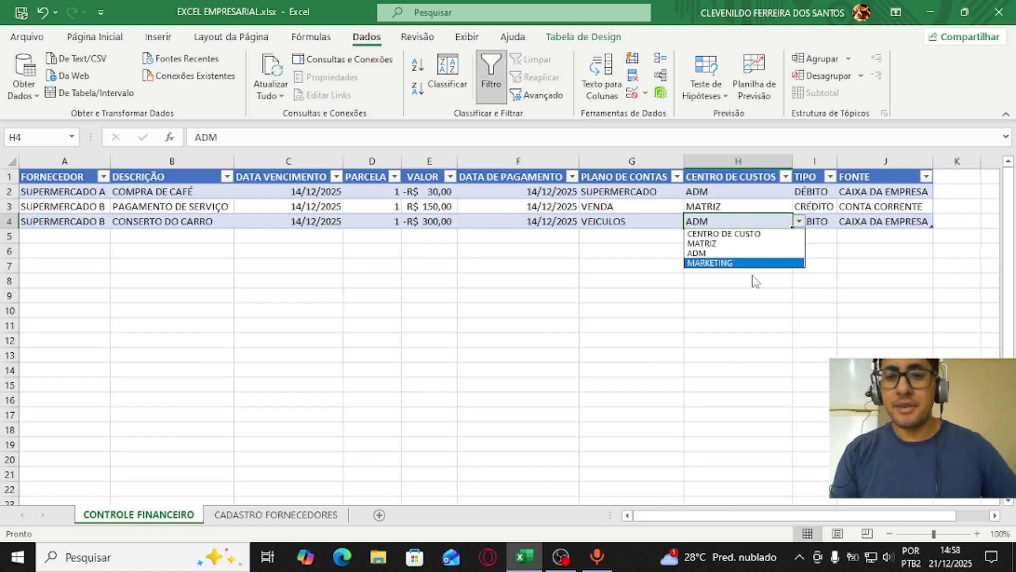
click(739, 263)
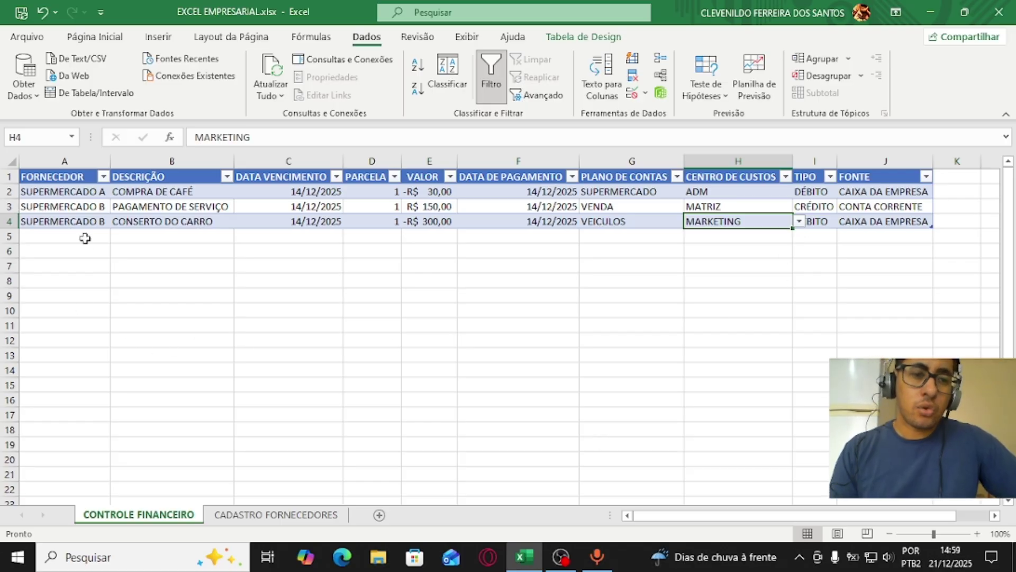
Step: Examine the FORNECEDOR, PLANO DE CONTAS, CENTRO DE CUSTOS and TIPO cells of the control table, including the TIPO formula in I2
click(82, 220)
click(83, 207)
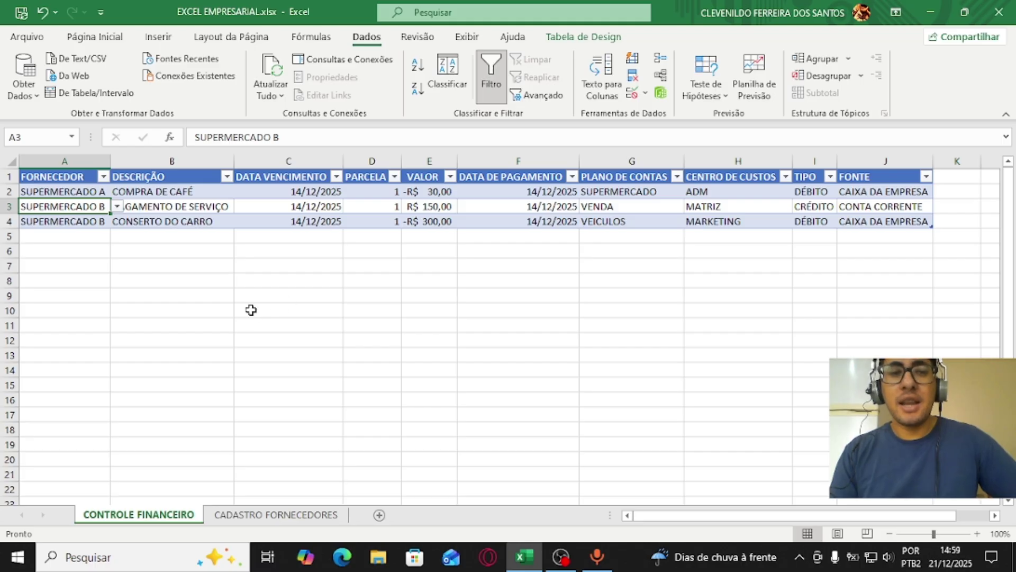
click(88, 190)
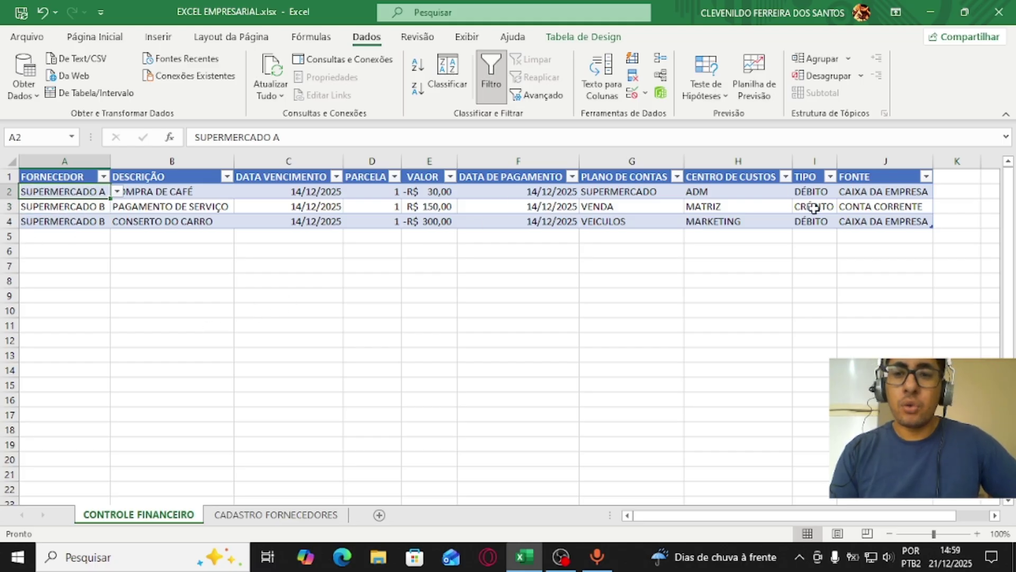
click(818, 190)
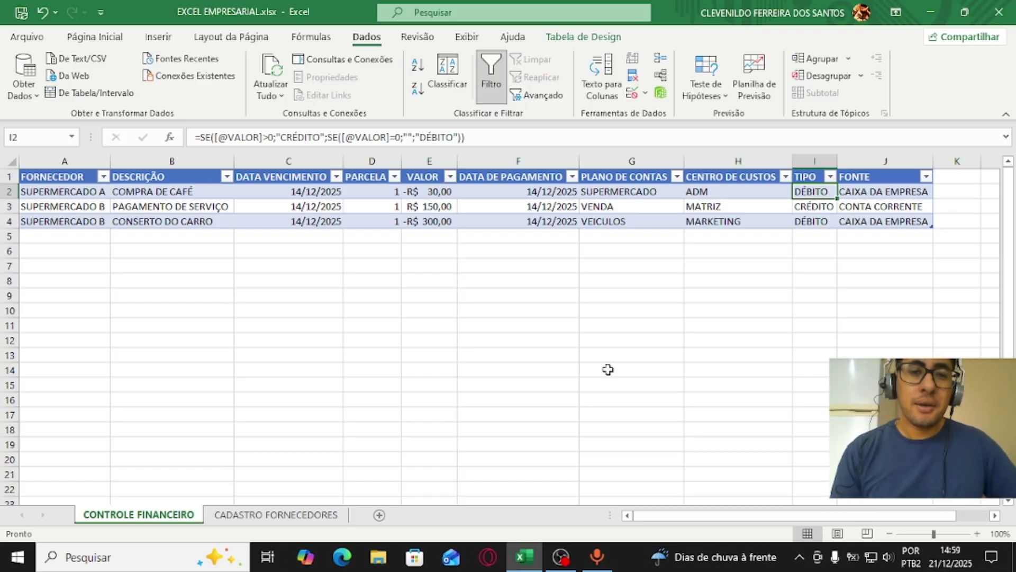
click(64, 206)
click(714, 208)
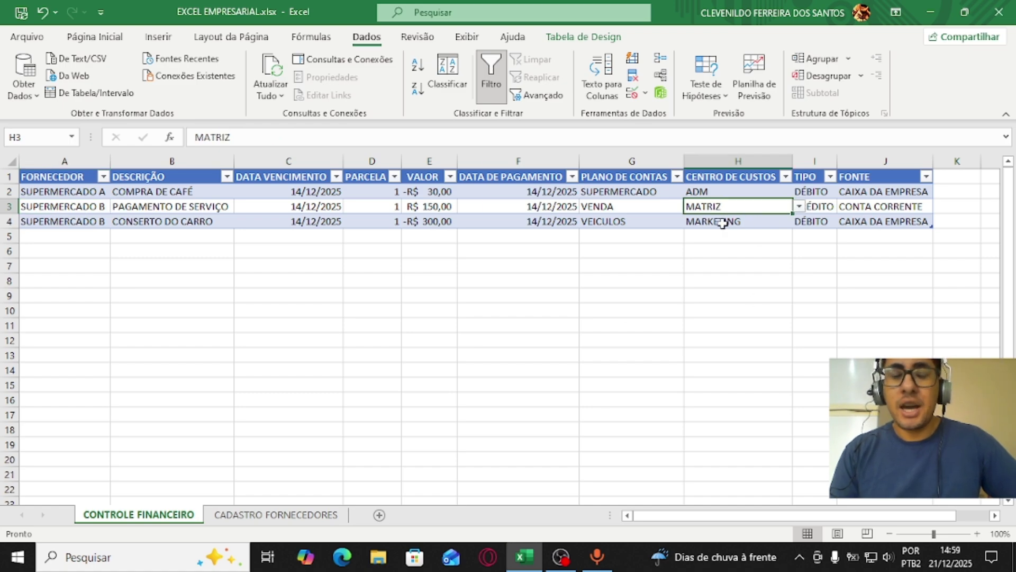
click(728, 190)
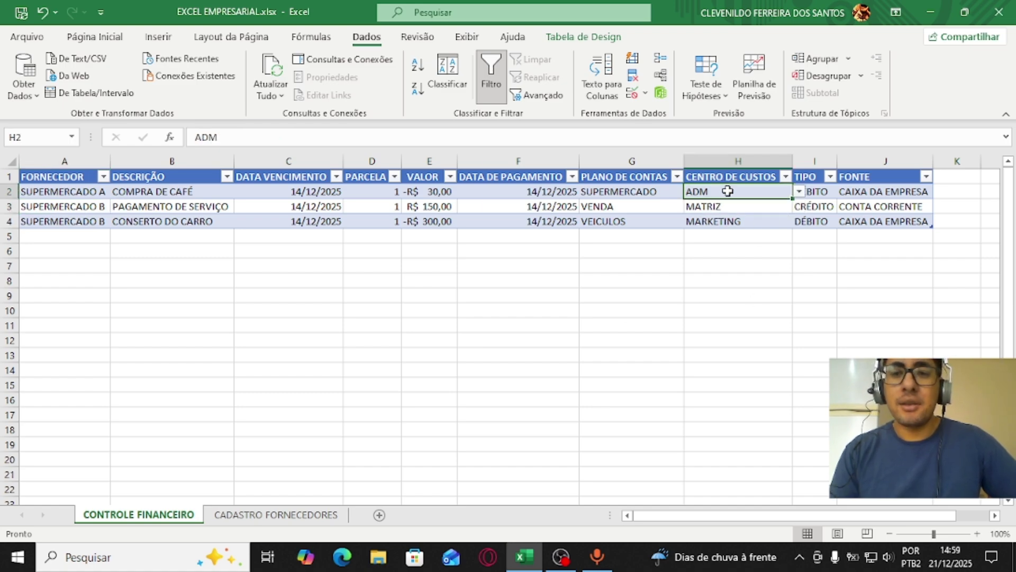
click(62, 197)
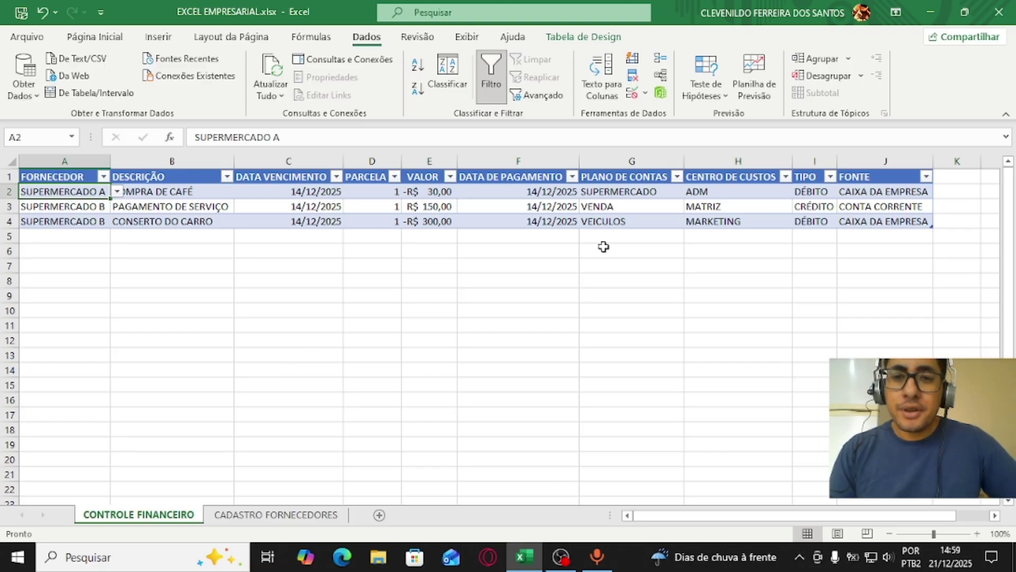
click(623, 195)
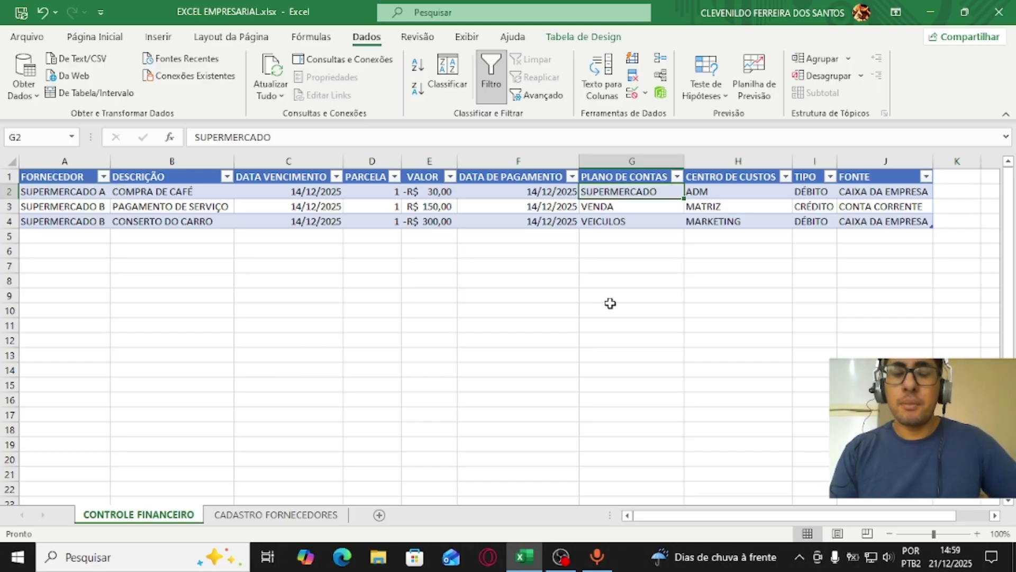
Step: On CADASTRO FORNECEDORES, rename the PLANO DE CONTAS table as CAD_PLANO_DE_CONTAS
click(248, 514)
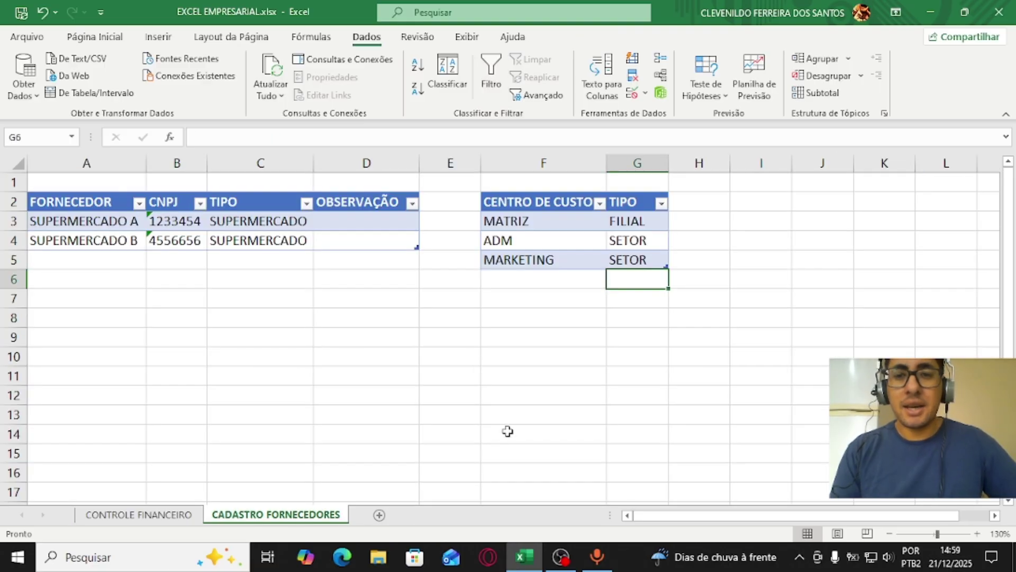
click(760, 200)
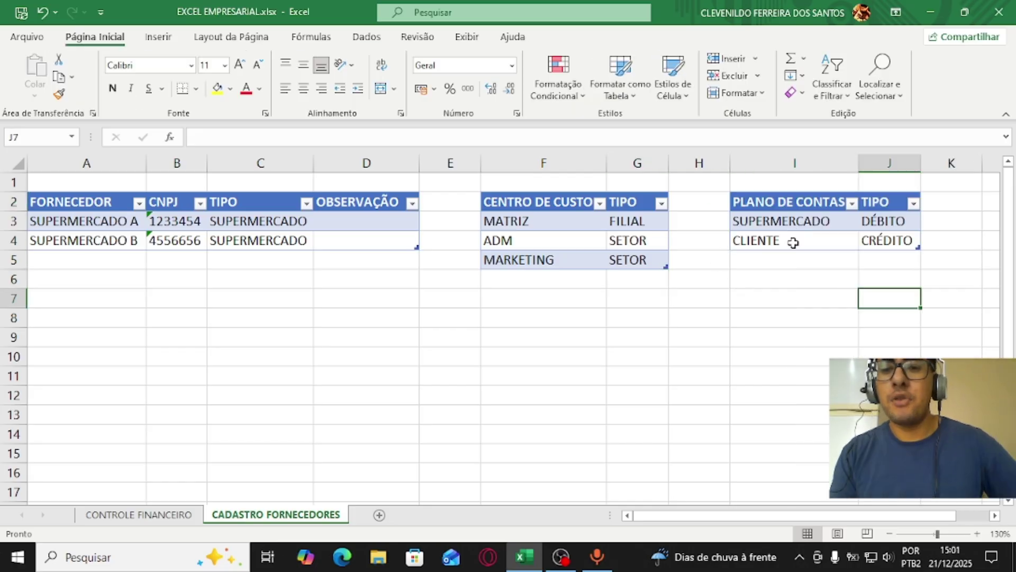
drag(801, 204, 794, 248)
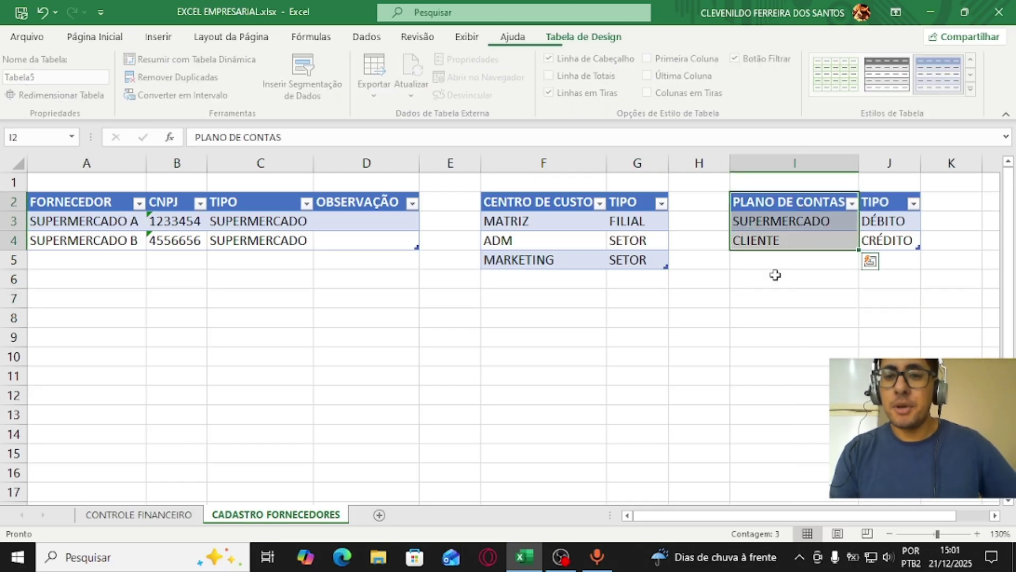
click(795, 280)
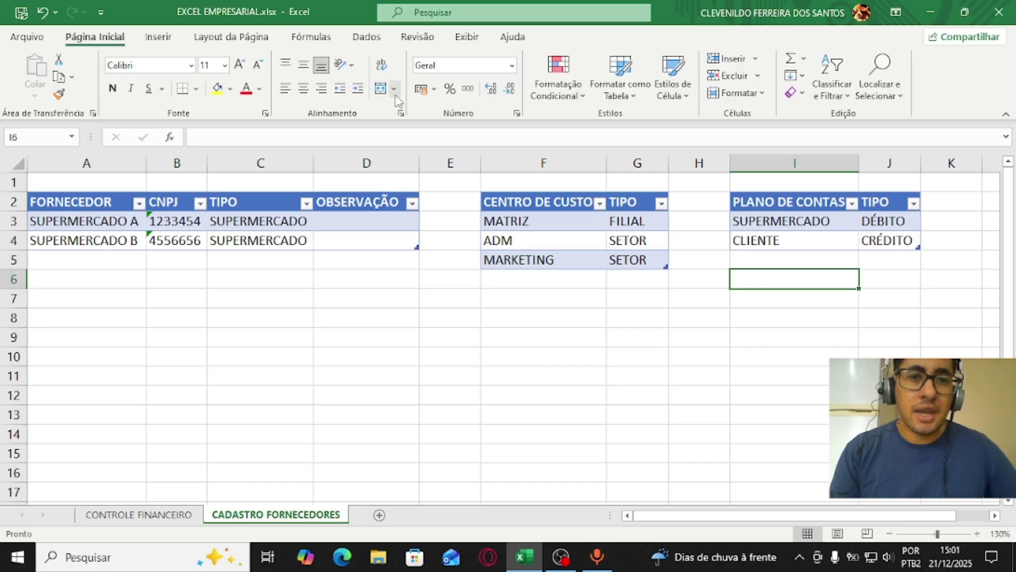
key(Up)
key(Up)
click(592, 37)
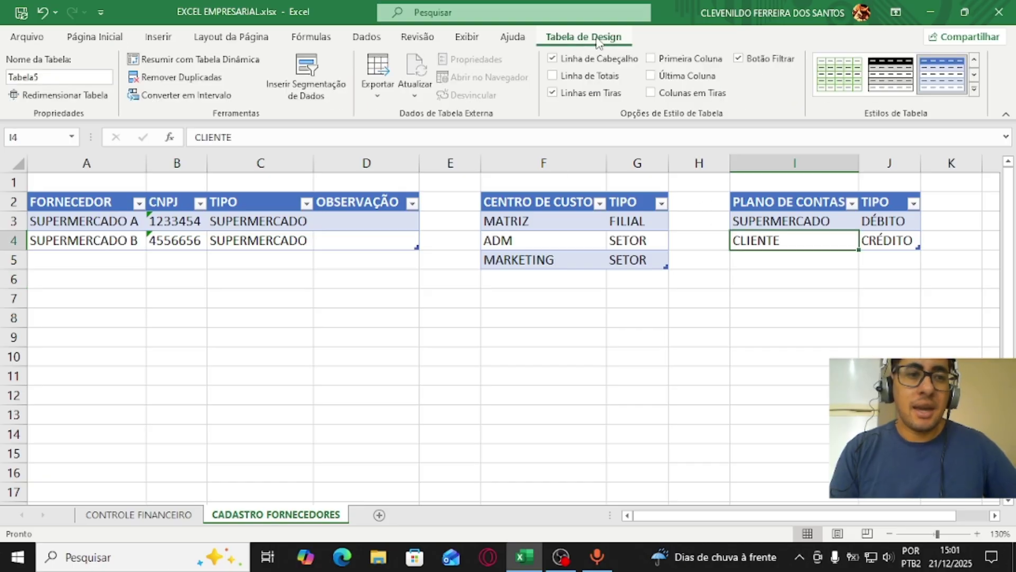
click(79, 77)
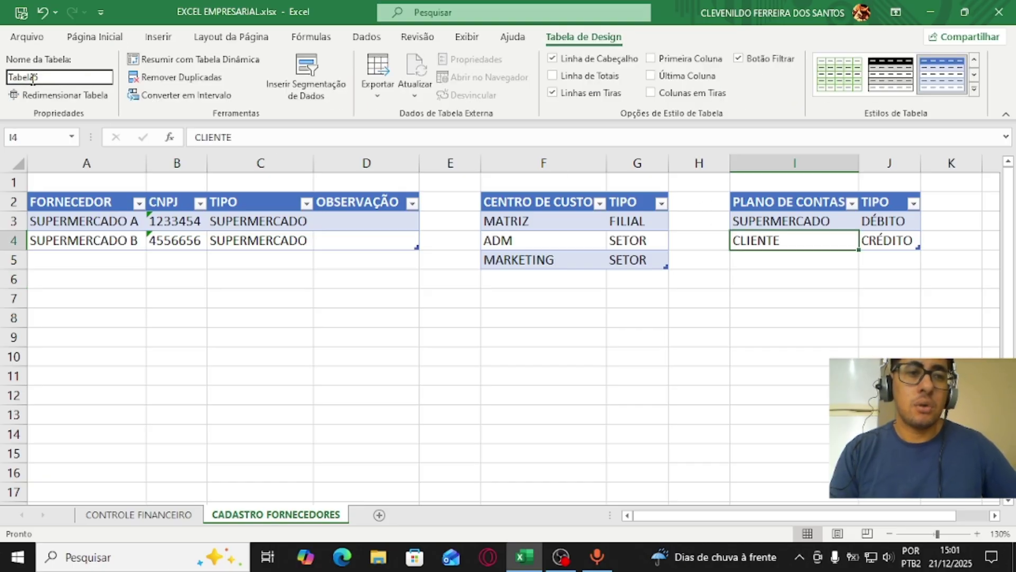
text(CAD_PLANO_DE_CONTAS)
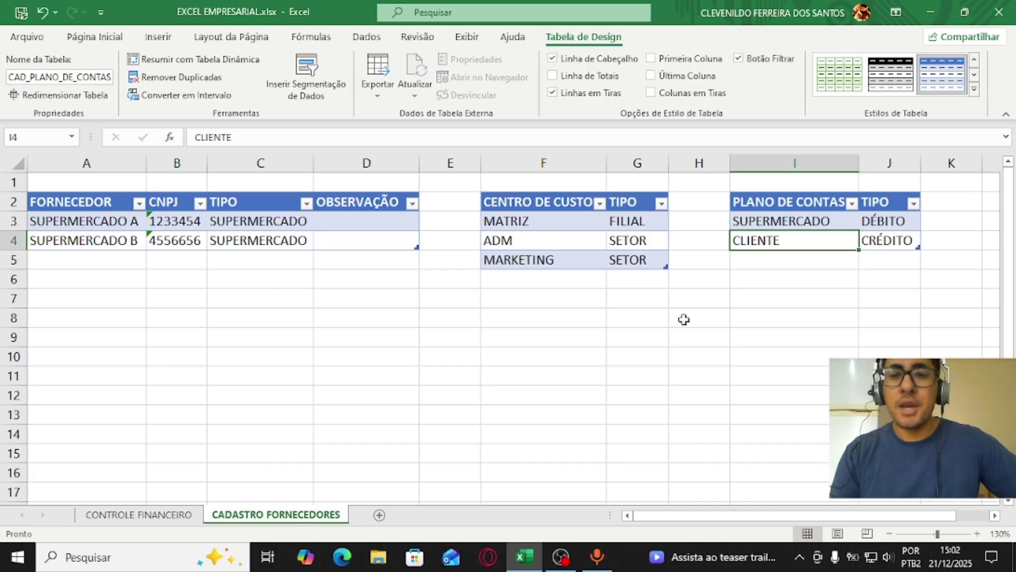
Step: Define the workbook-level name PLANO_DE_CONTAS for the chart of accounts column I2:I4, header included
drag(794, 205, 794, 242)
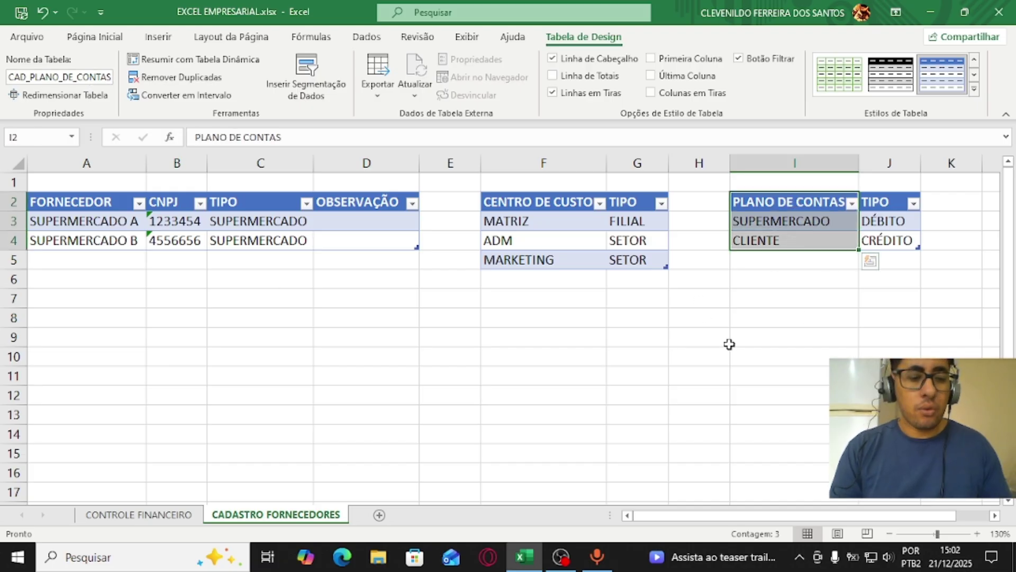
key(ctrl+F3)
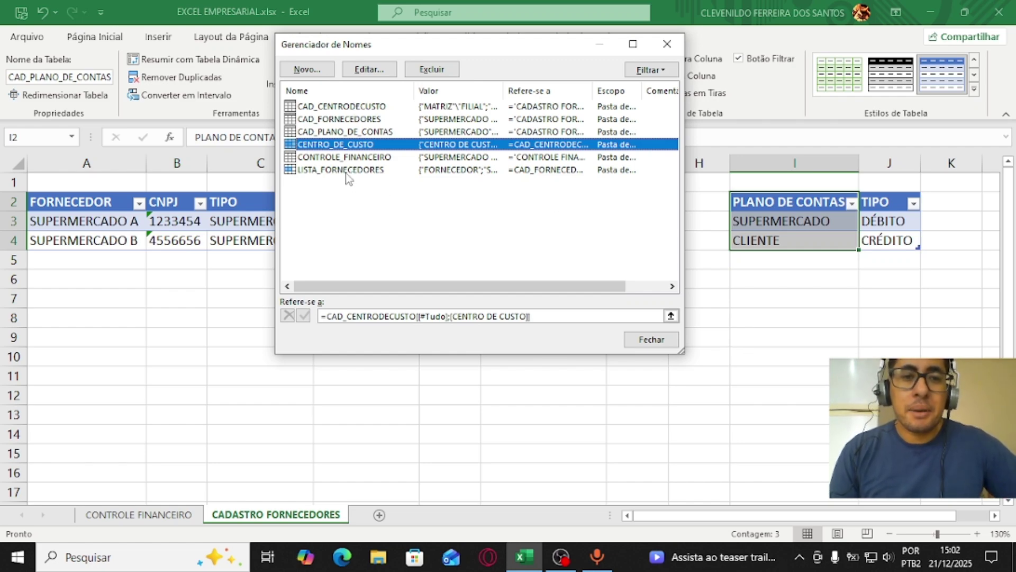
click(344, 133)
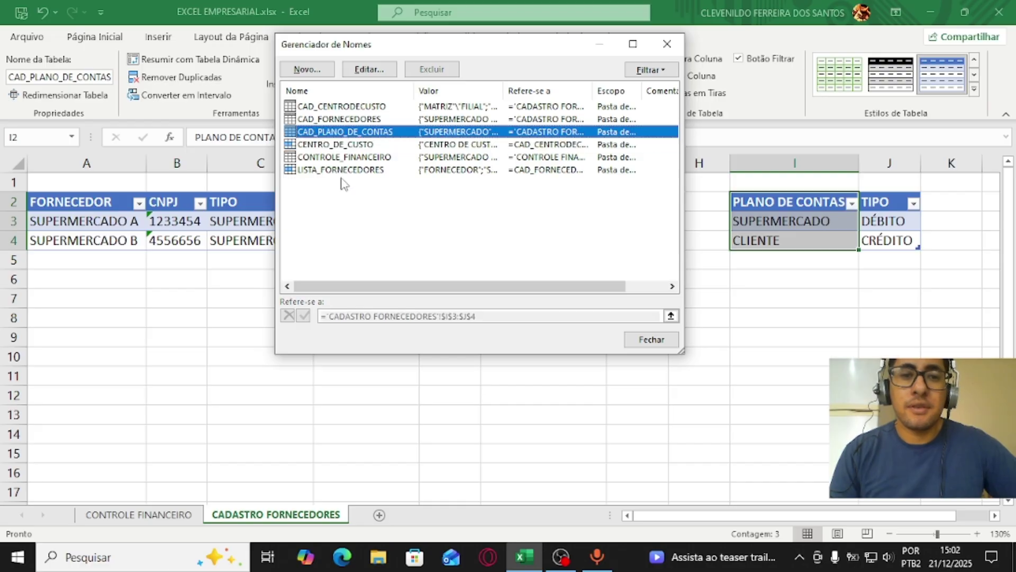
click(307, 69)
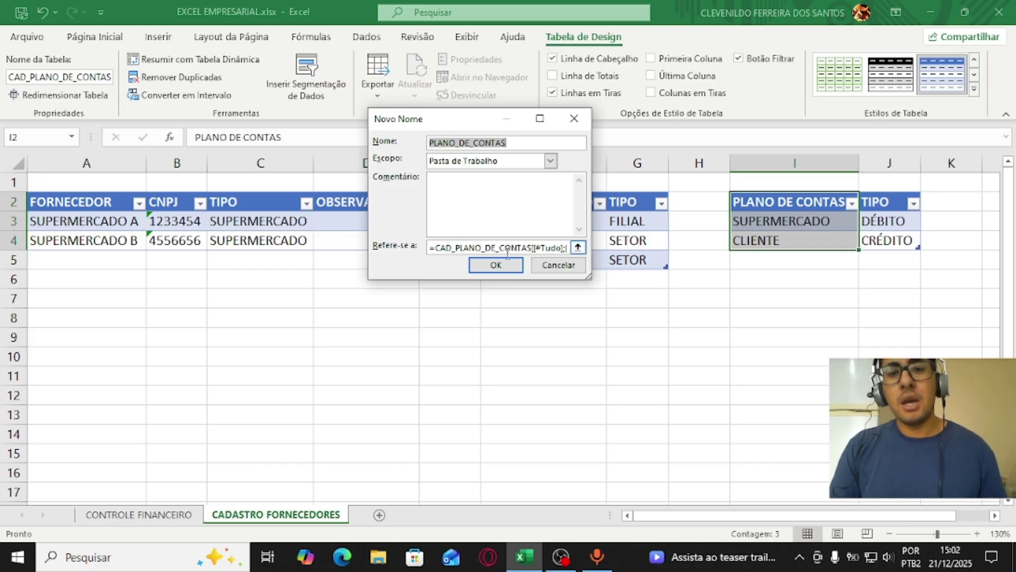
click(496, 264)
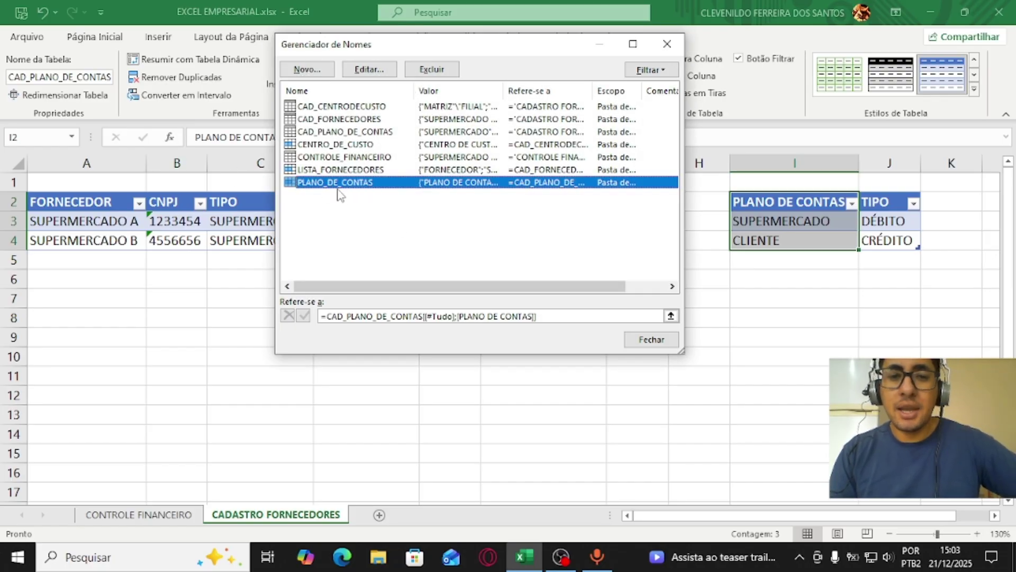
click(651, 339)
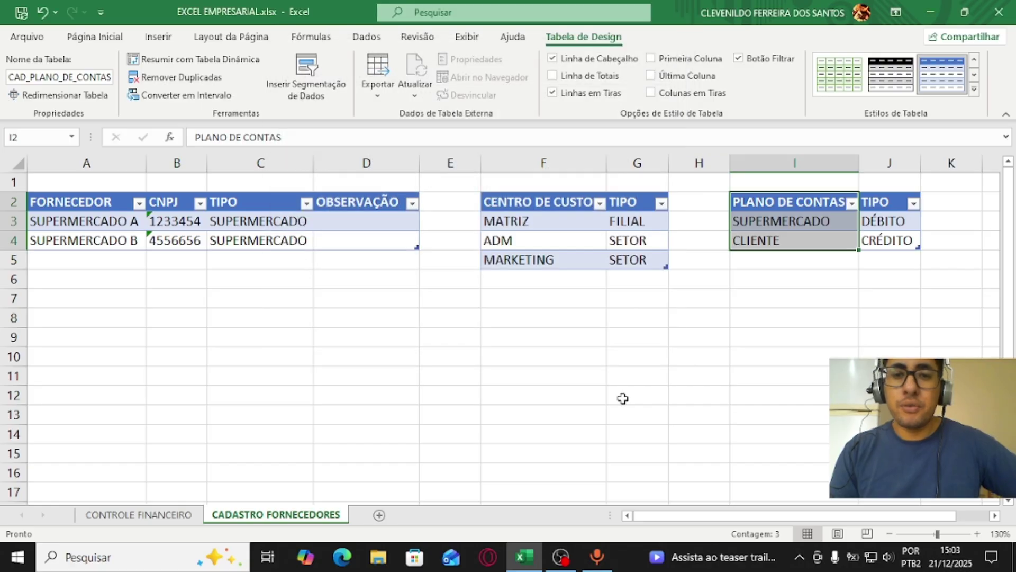
Step: On CONTROLE FINANCEIRO, add list validation to G2 with =PLANO_DE_CONTAS as its source
click(178, 513)
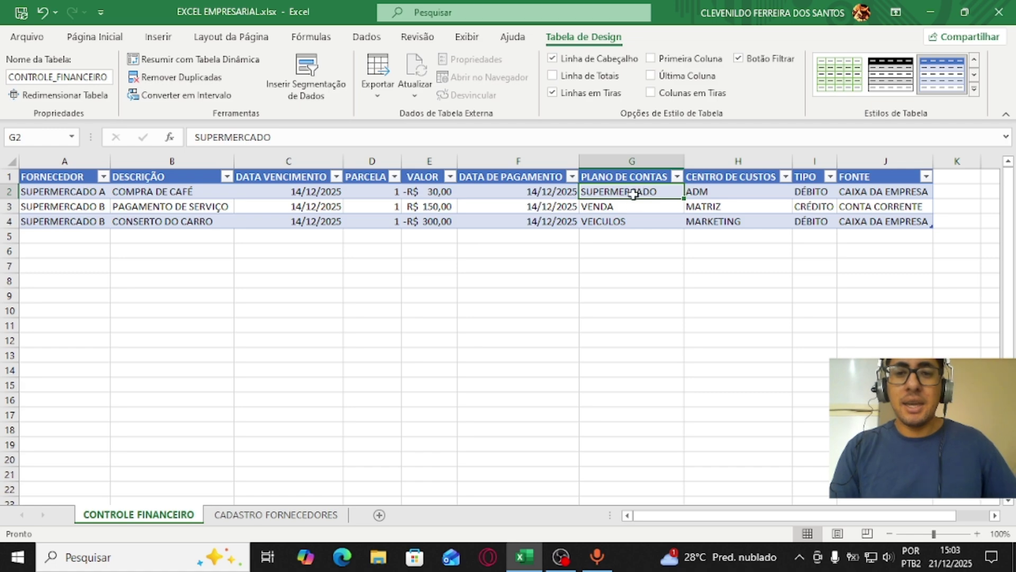
click(618, 203)
click(633, 192)
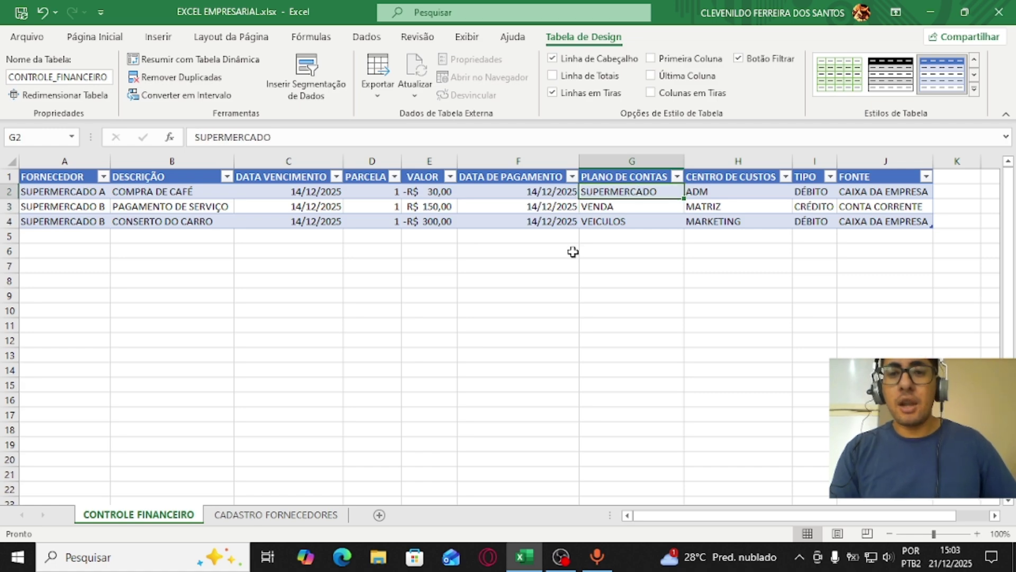
click(366, 37)
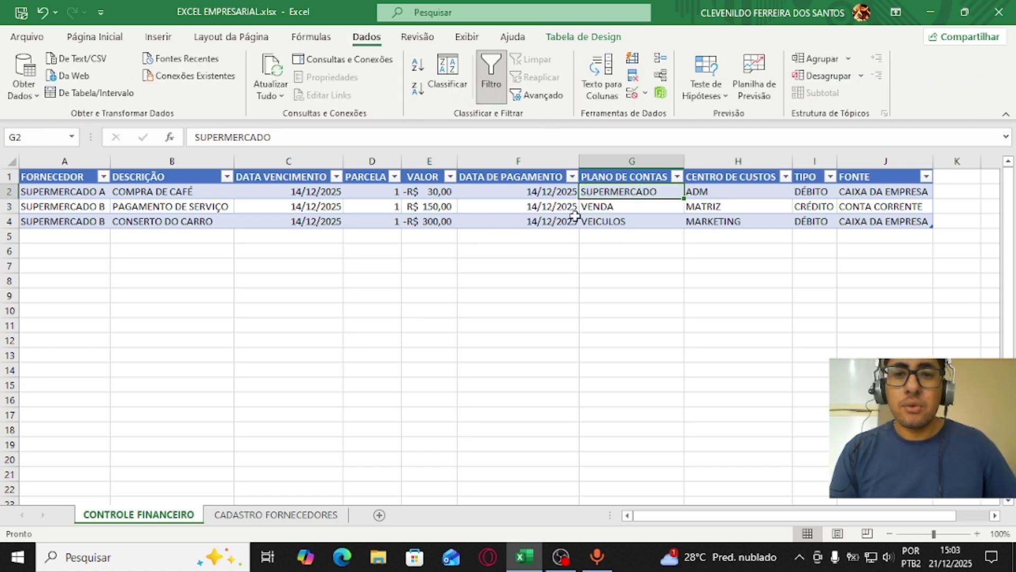
click(632, 94)
click(448, 161)
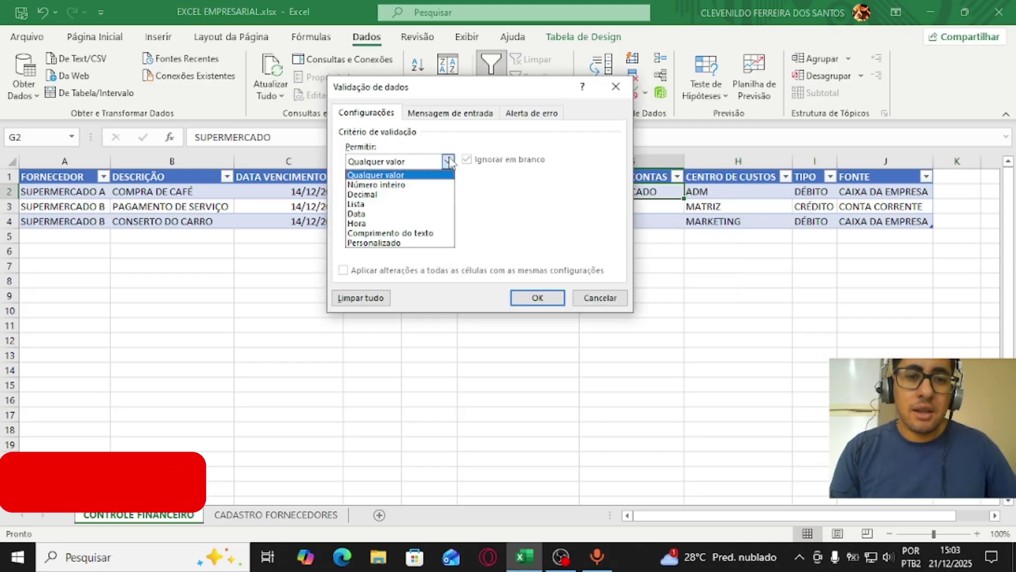
click(400, 204)
click(364, 222)
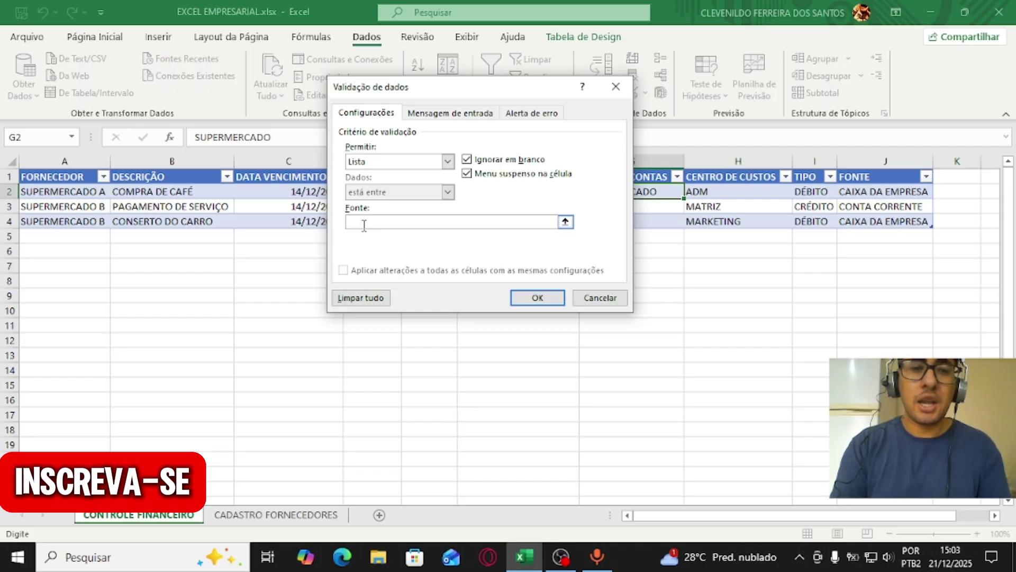
text(=PLANO_DE_CONTAS)
click(550, 300)
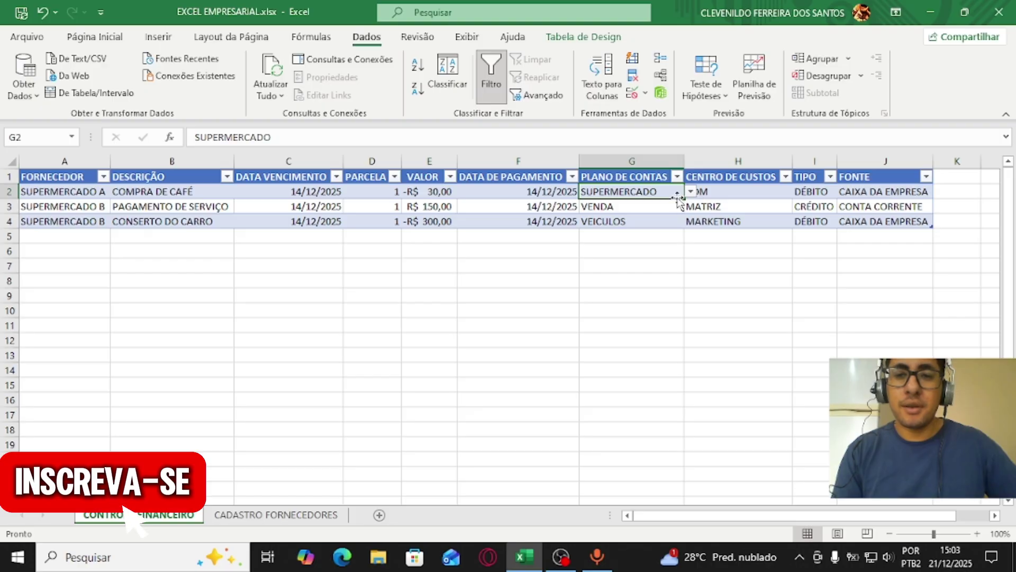
Step: Fill G2 down to G4 to copy its validation, and clear the contents of G2:G4
drag(684, 198, 684, 226)
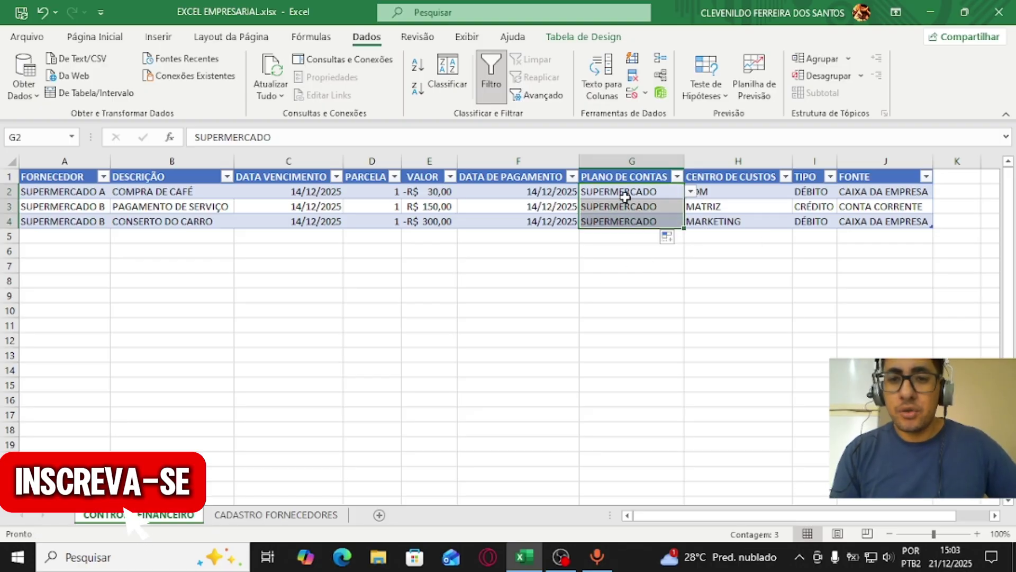
drag(625, 197, 628, 222)
key(Delete)
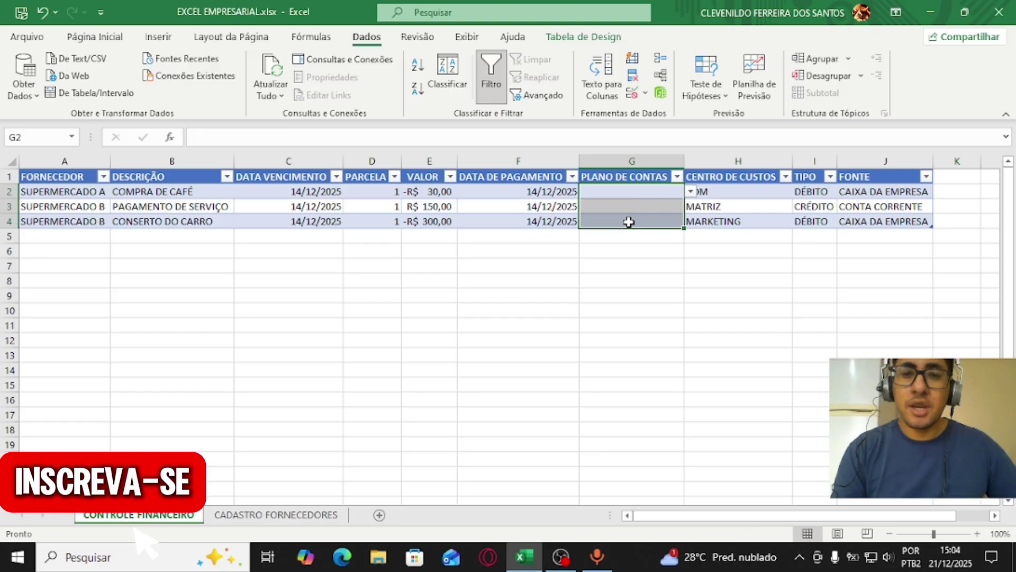
Step: Set the PLANO DE CONTAS in G2 to SUPERMERCADO from its dropdown list
click(691, 191)
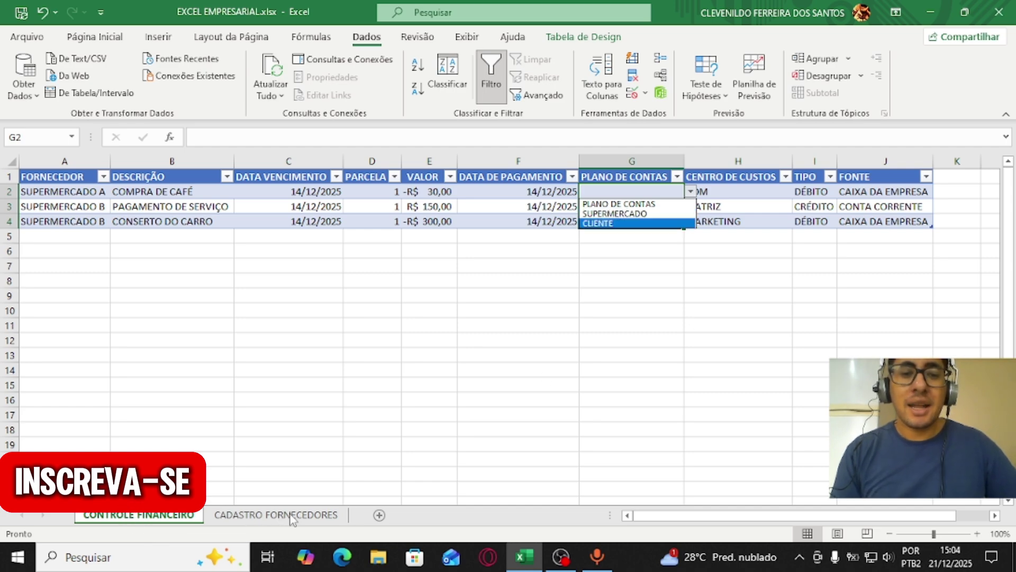
key(Up)
key(Return)
click(63, 191)
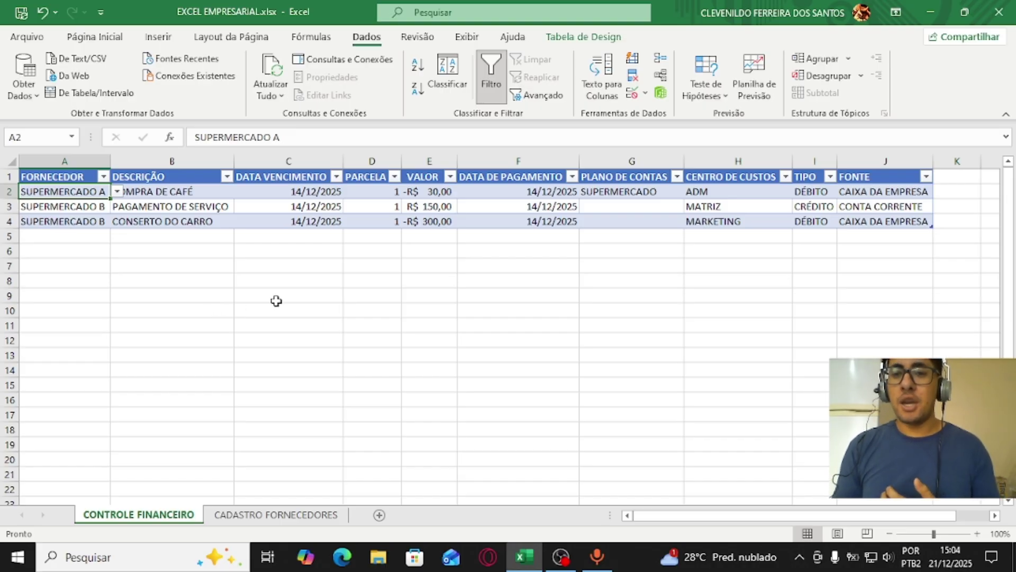
click(874, 193)
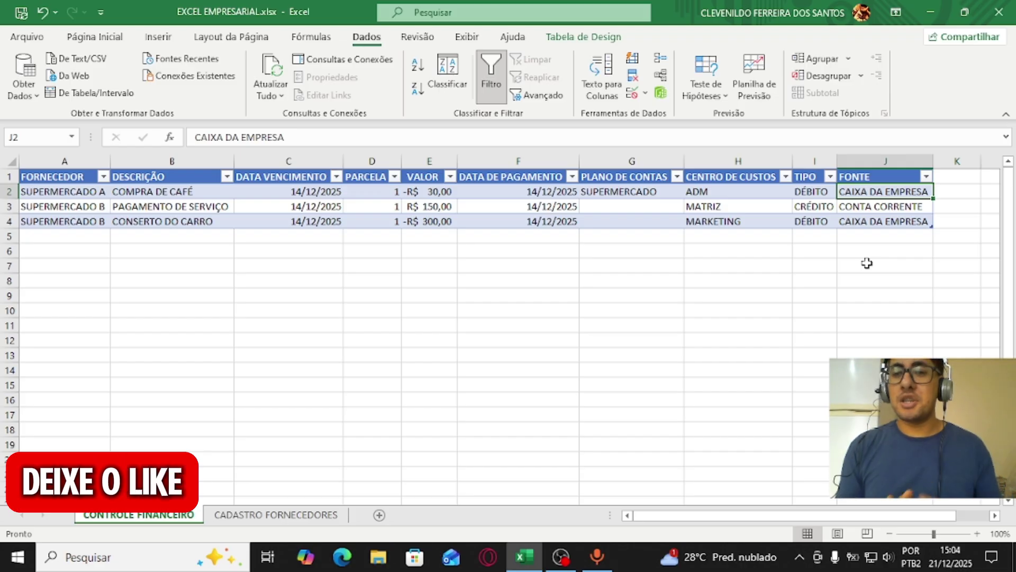